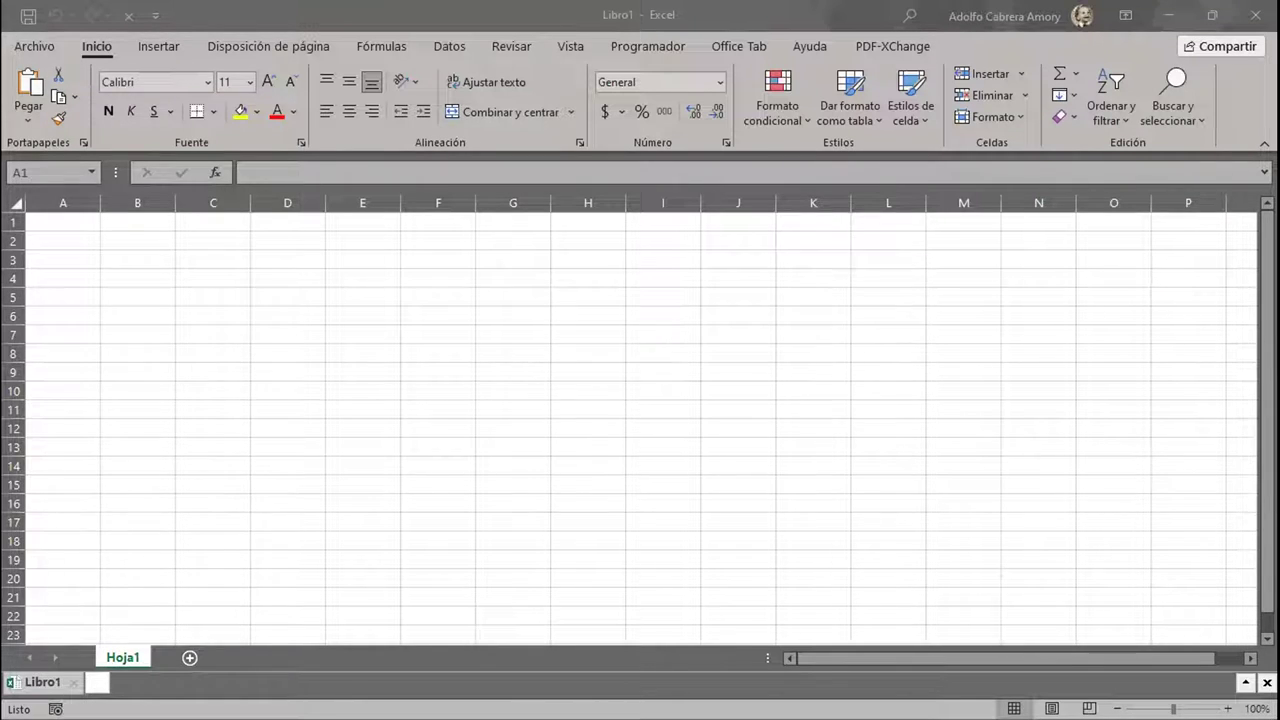
Step: Enter 1 in cell A1 and 2 in cell A2
scroll(640, 420, "up", 2)
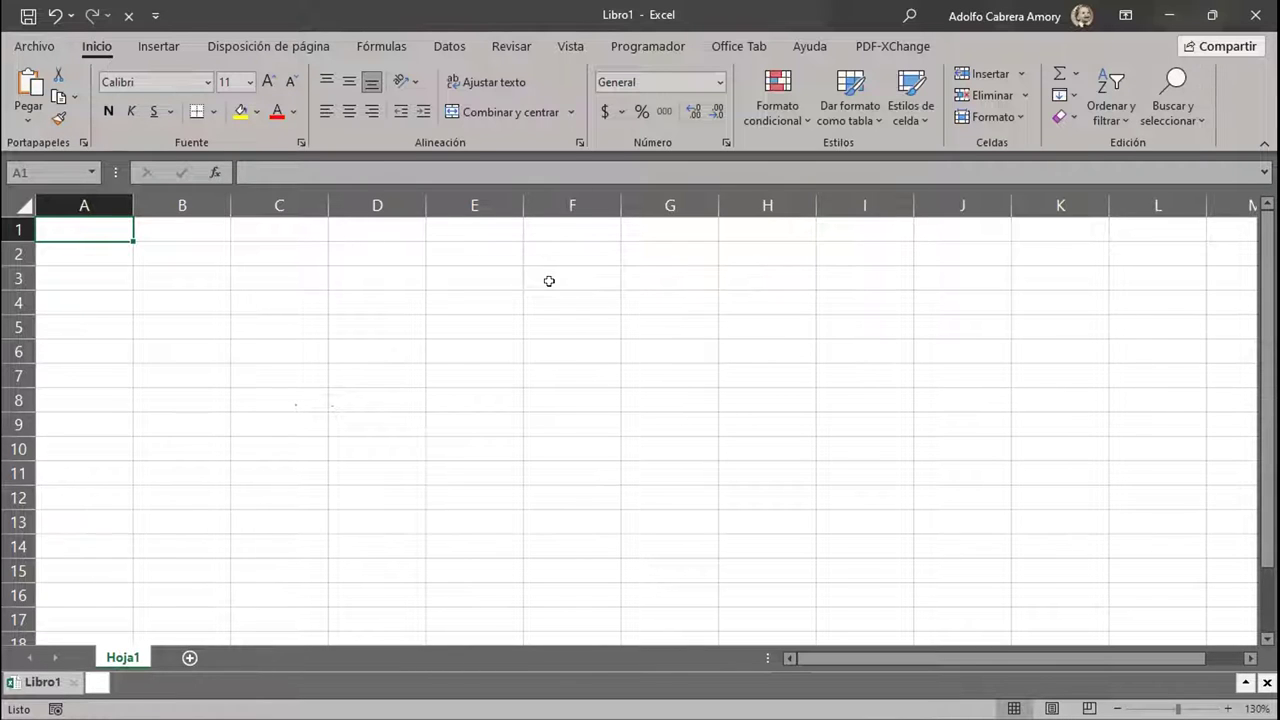
type("1")
key("Return")
type("2")
key("Return")
Step: Enter the consecutive numbers 3 to 13 in cells A3 to A13, and clear those cells again
type("3")
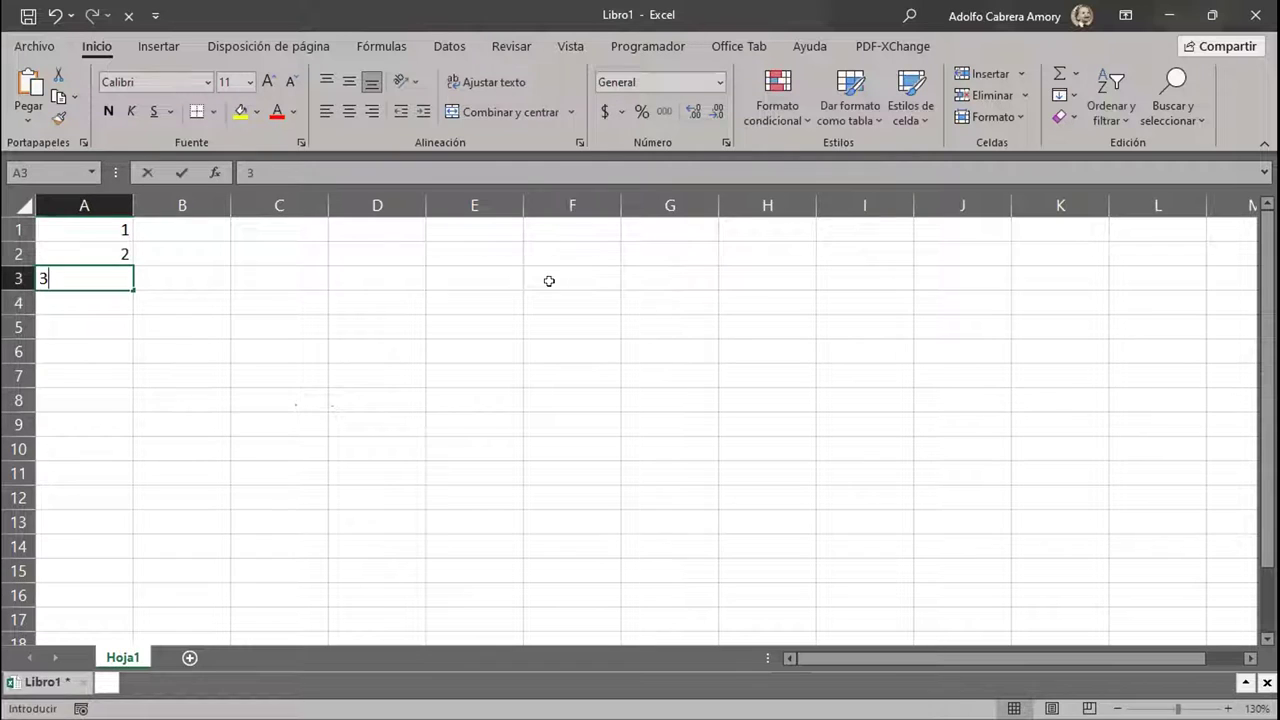
key("Return")
type("4")
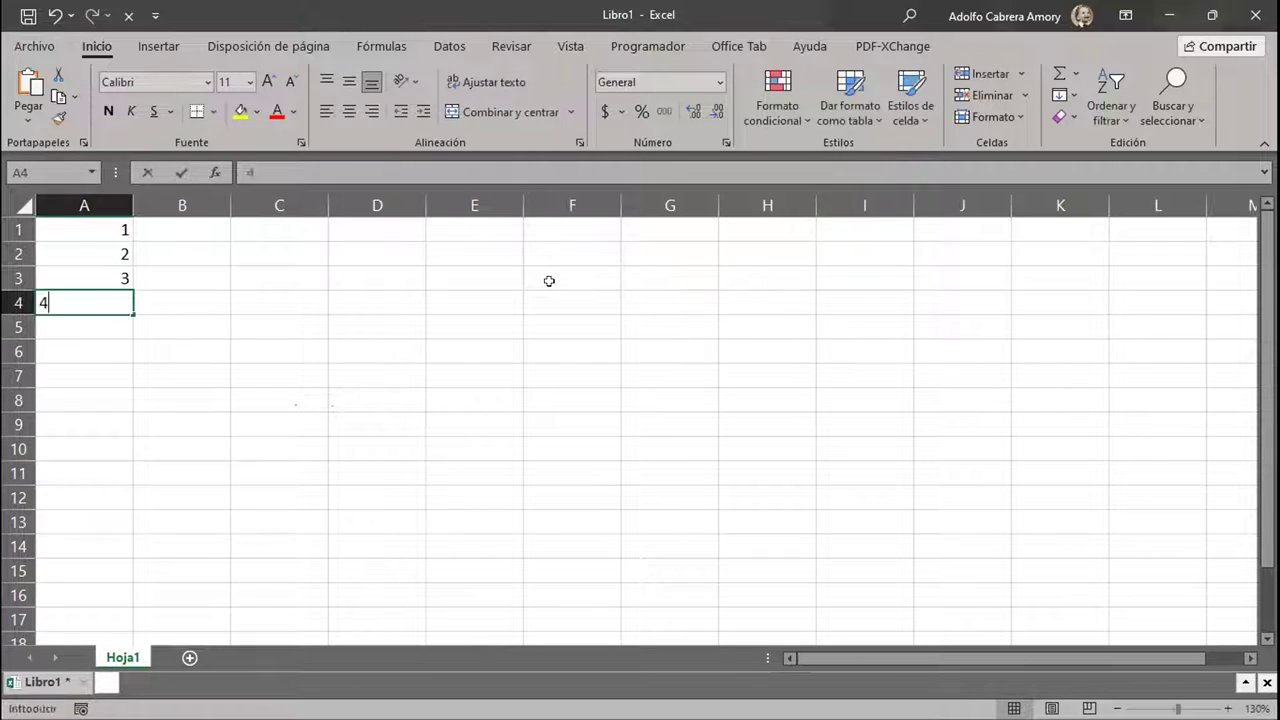
key("Return")
type("5")
key("Return")
type("6")
key("Return")
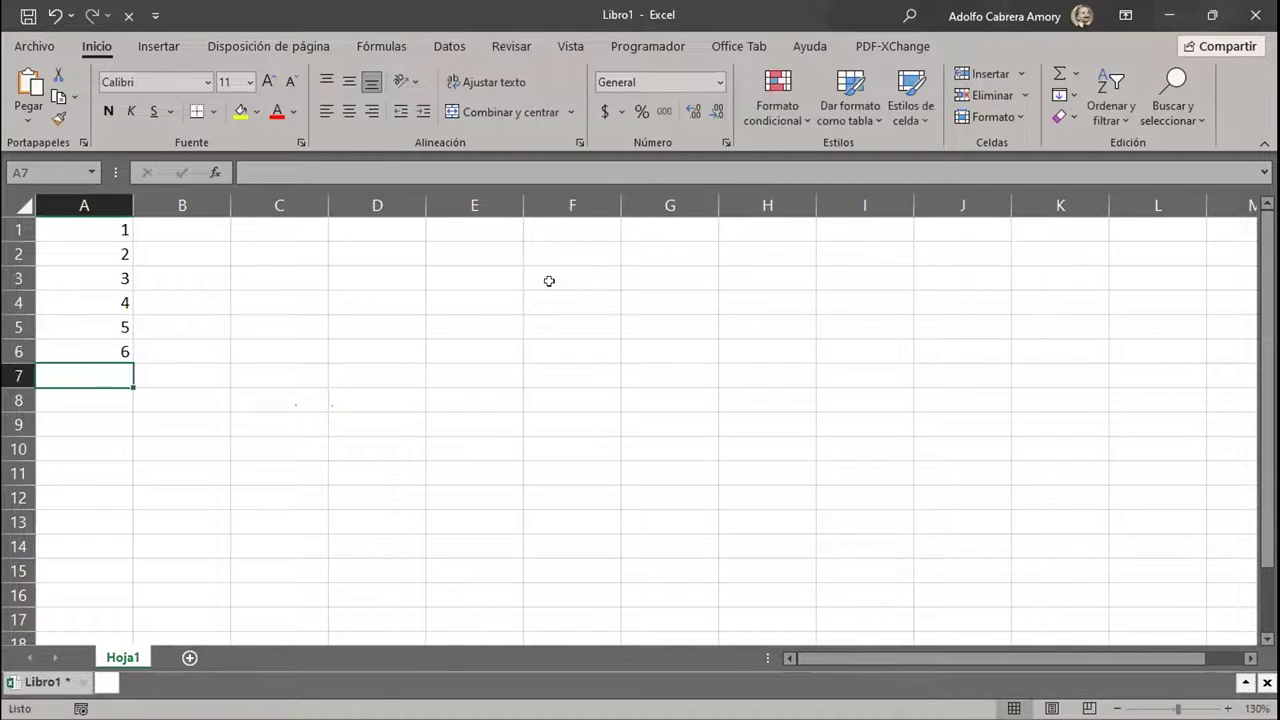
type("7")
key("Return")
type("8")
key("Return")
type("9")
key("Return")
type("10")
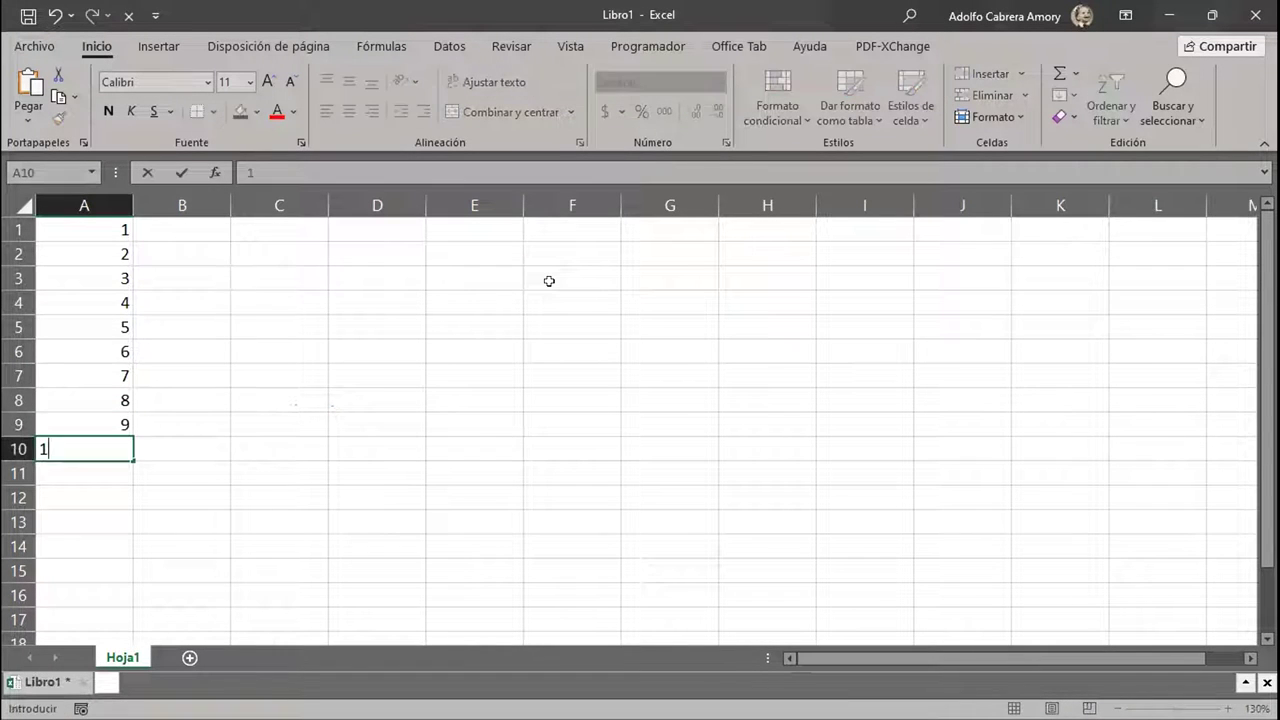
key("Return")
type("11")
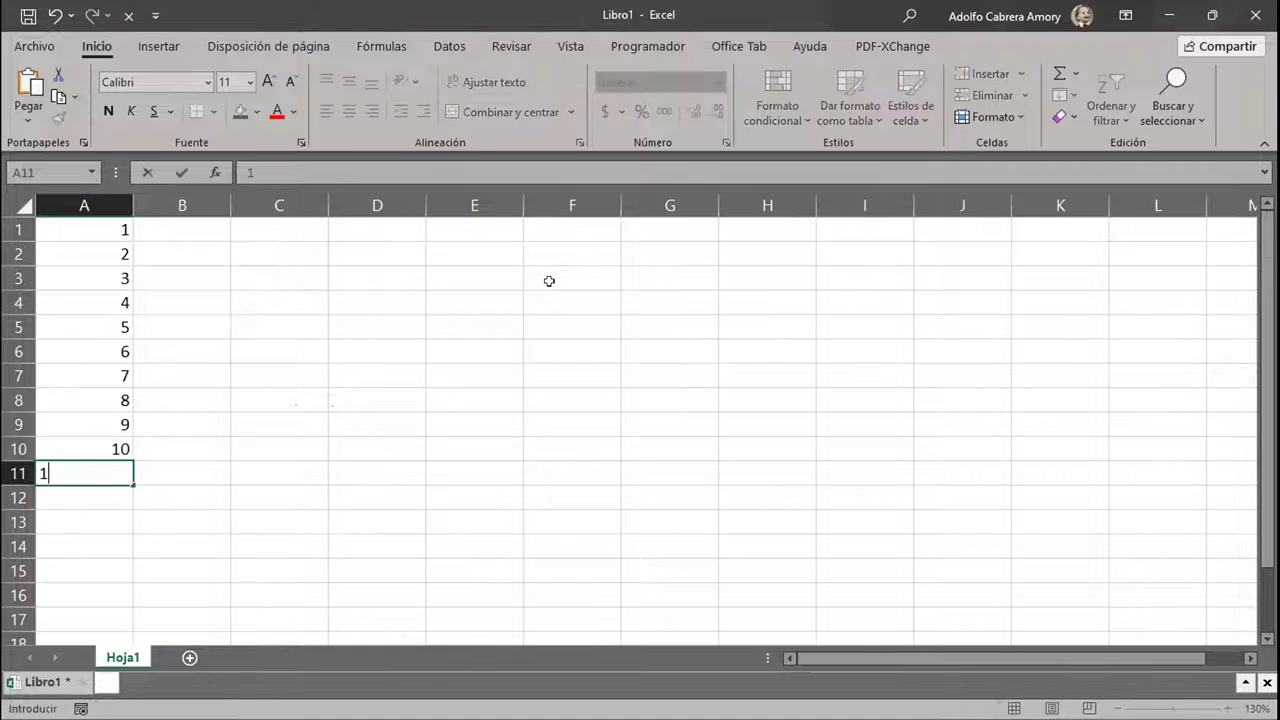
key("Return")
type("12")
key("Return")
type("13")
key("Return")
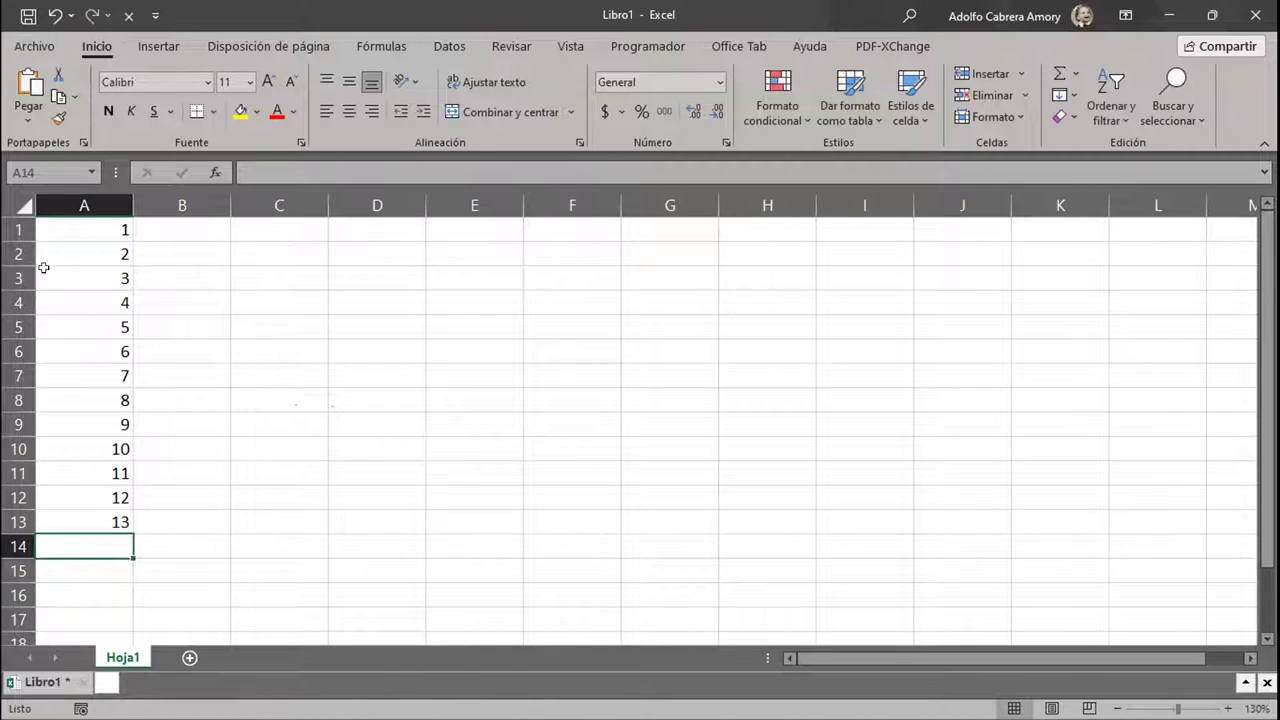
left_click_drag(109, 280, 126, 521)
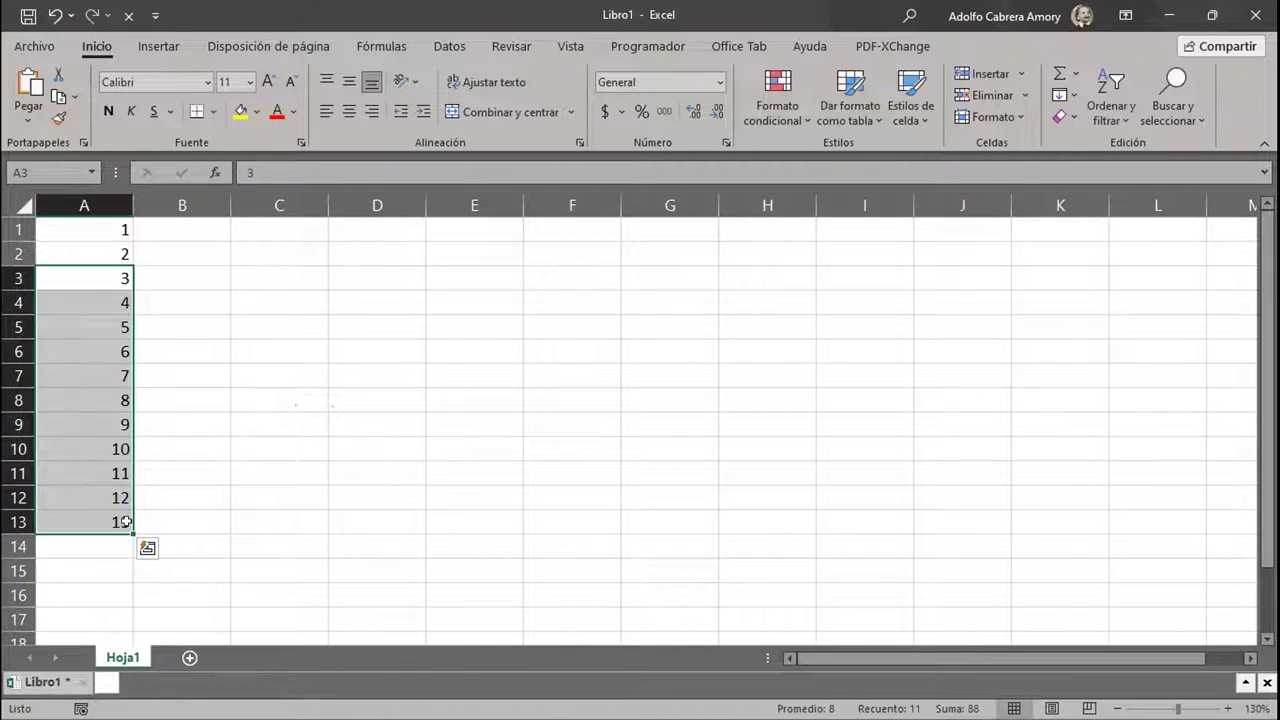
key("Delete")
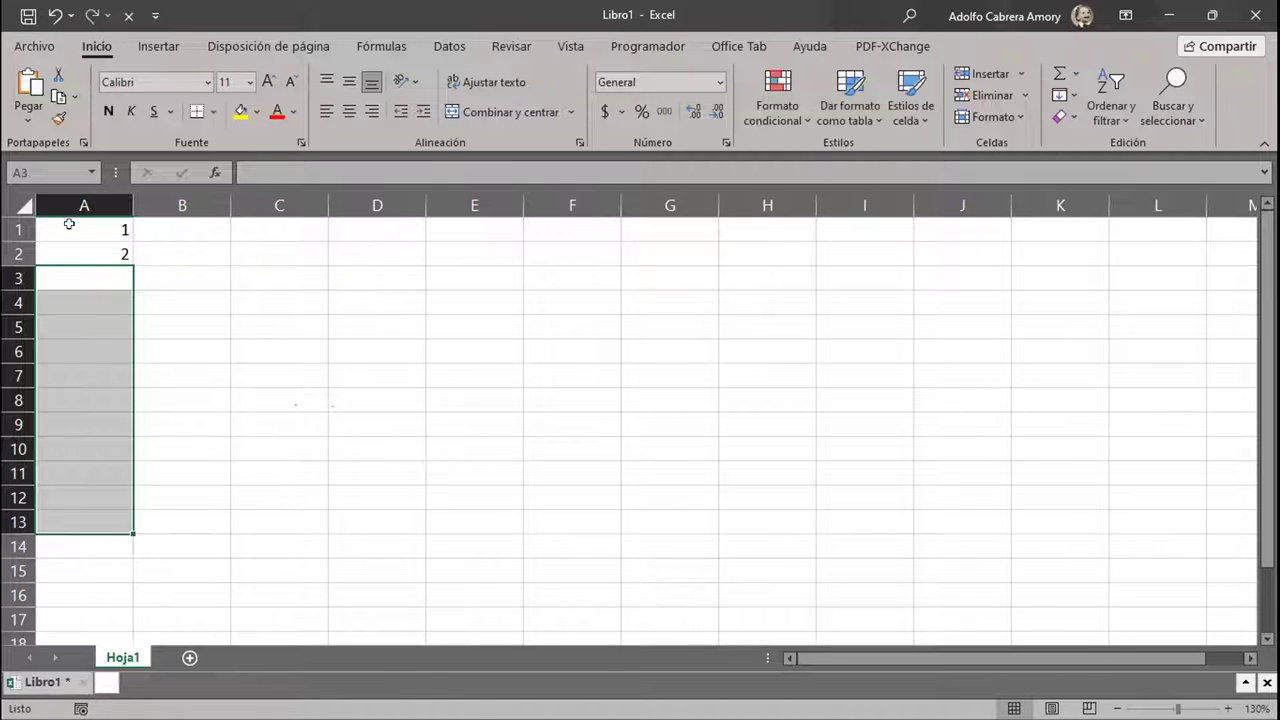
Step: Extend the number series from cells A1:A2 down column A to row 57 with autofill
left_click_drag(71, 228, 71, 250)
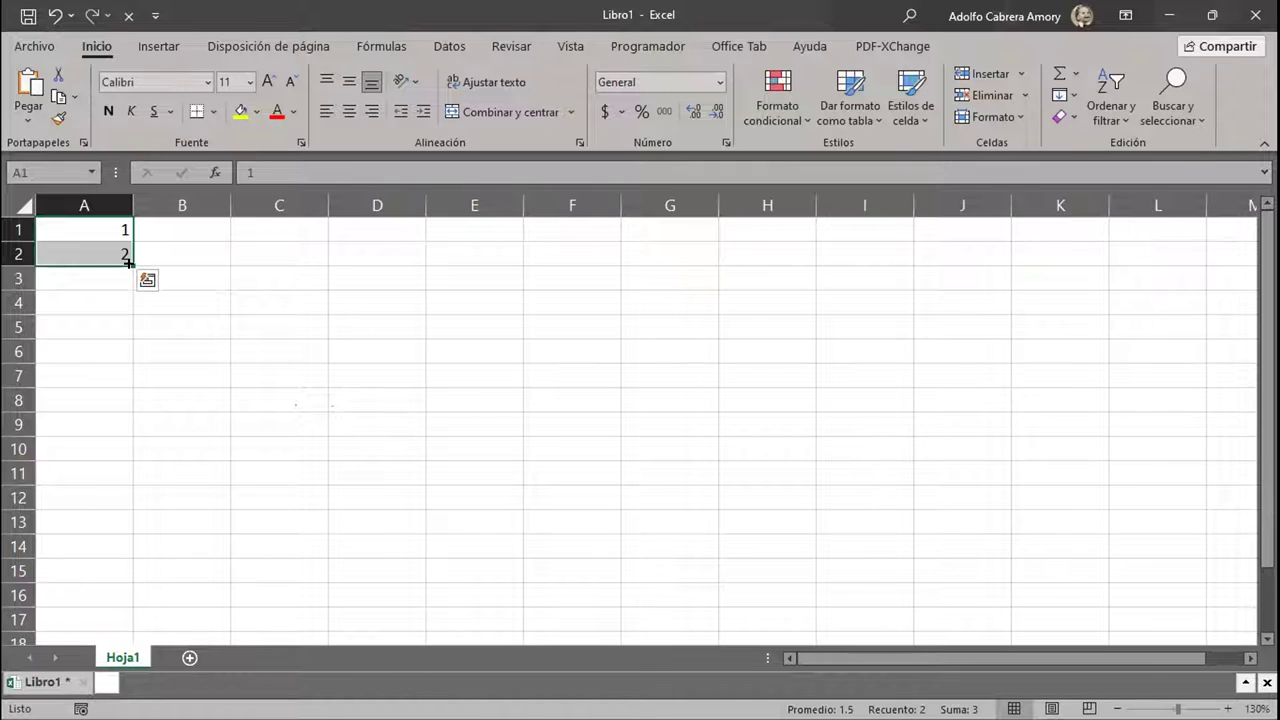
left_click_drag(128, 262, 103, 688)
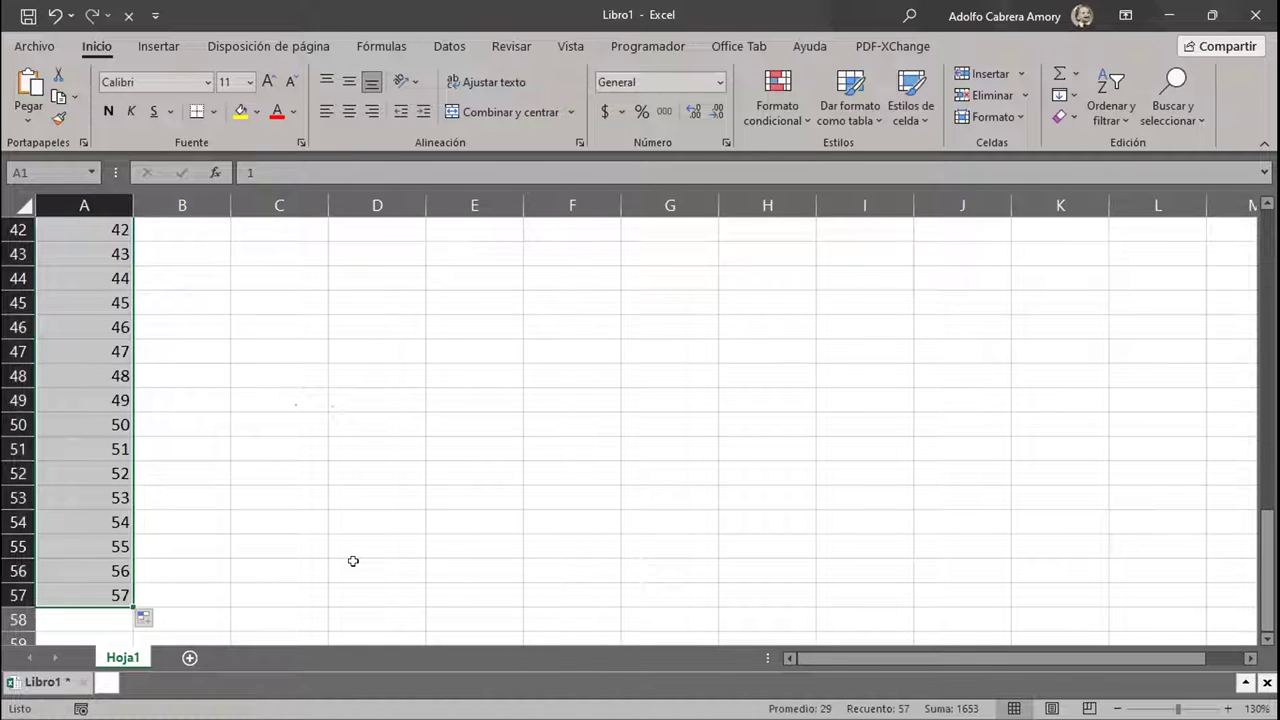
scroll(353, 561, "up", 14)
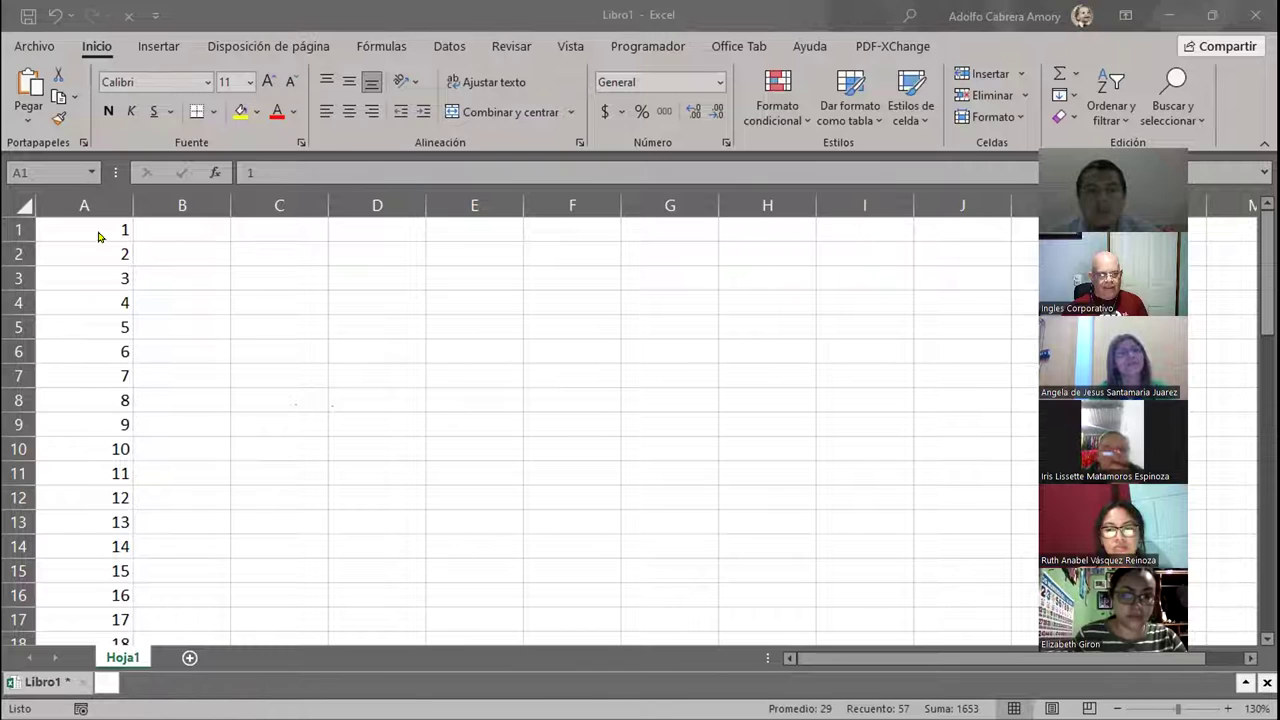
Step: Enter 5 in cell B1 and 10 in cell B2
left_click(178, 245)
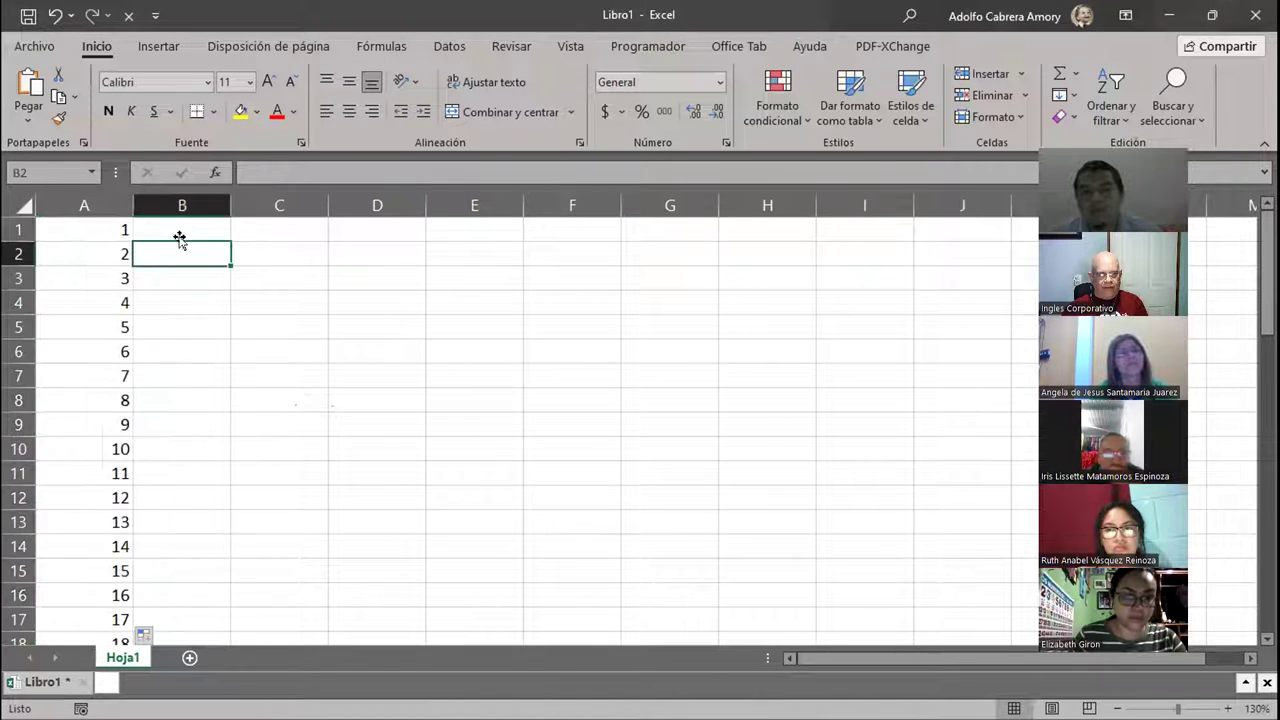
left_click(198, 225)
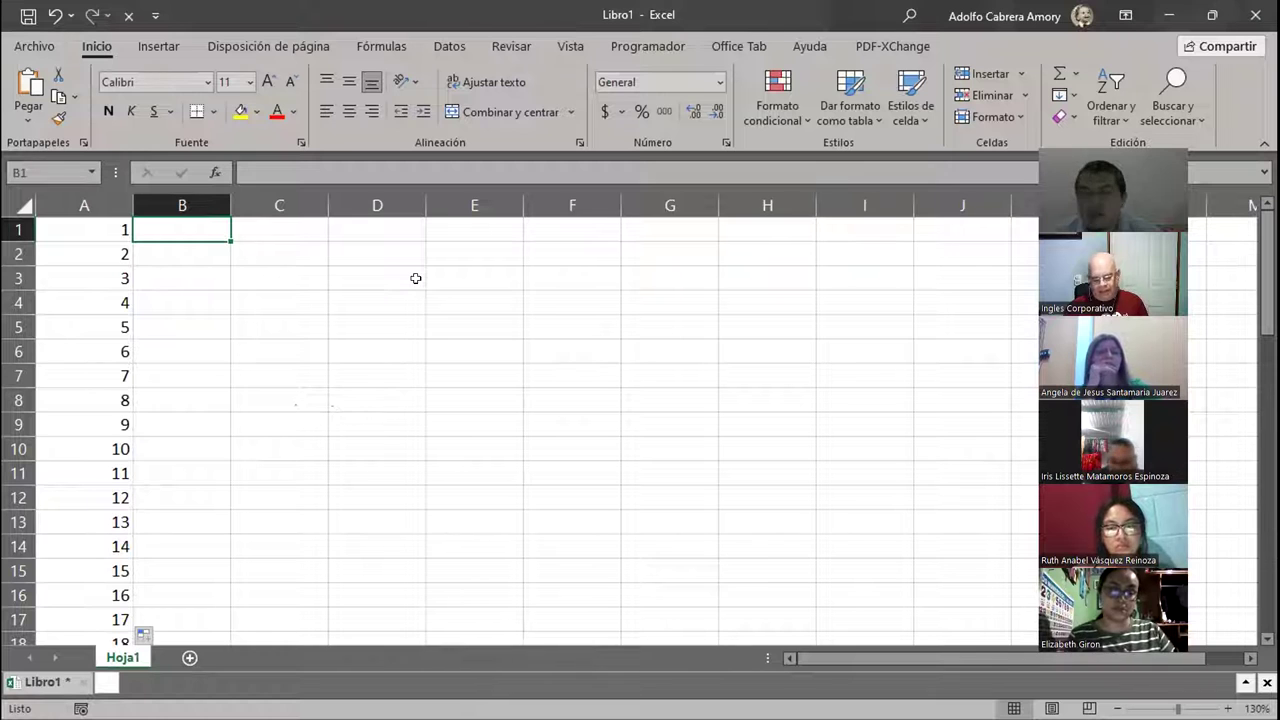
type("5")
key("Return")
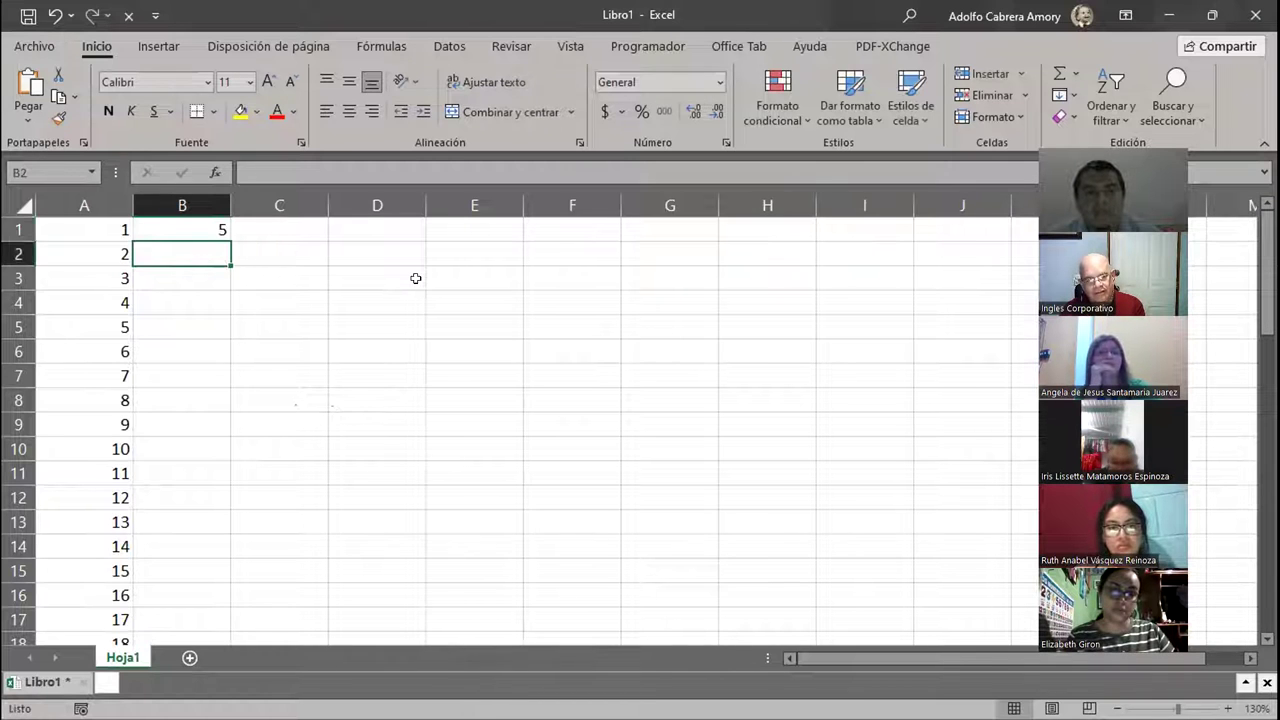
type("10")
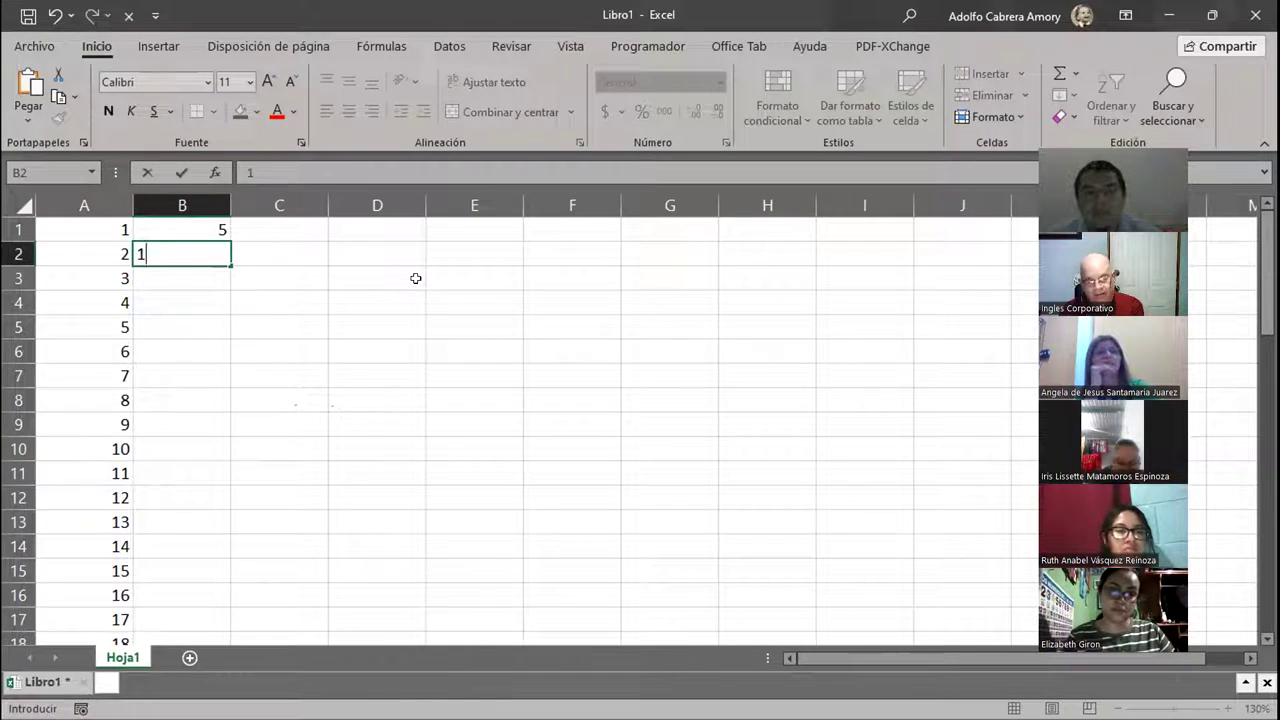
key("Return")
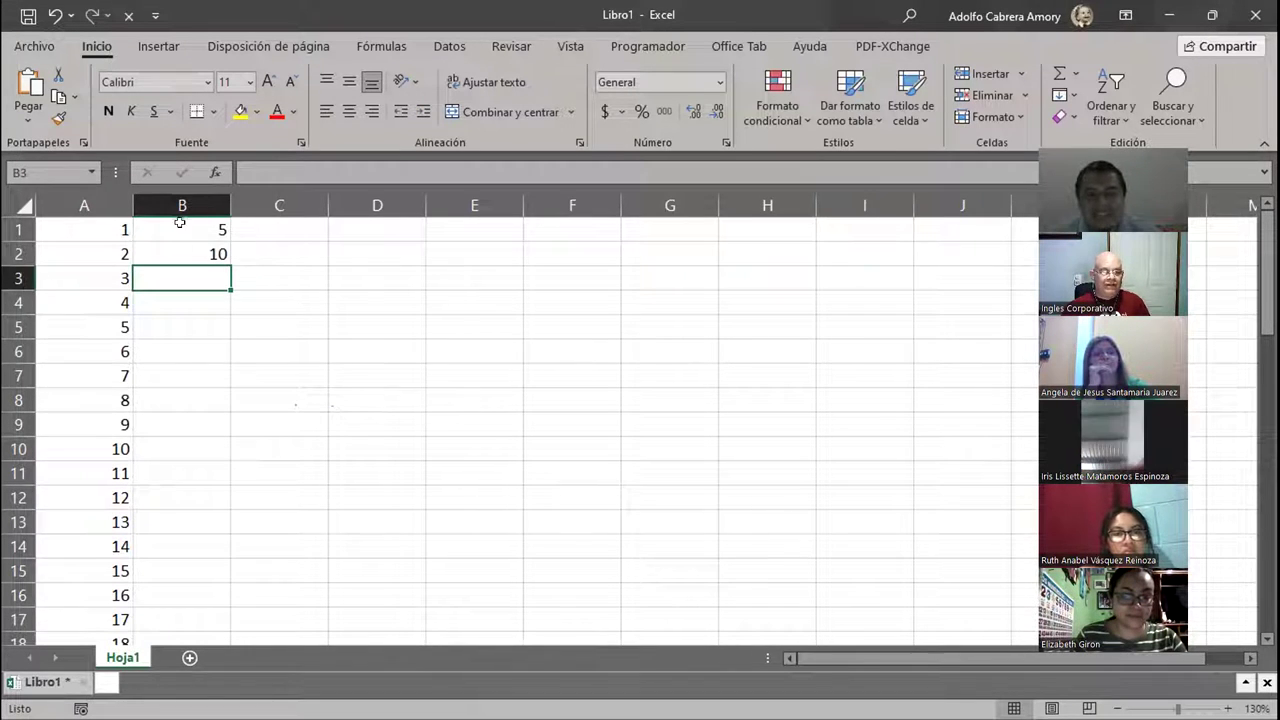
Step: Extend the series of fives from cells B1:B2 down column B to row 57 with autofill
left_click_drag(182, 226, 186, 251)
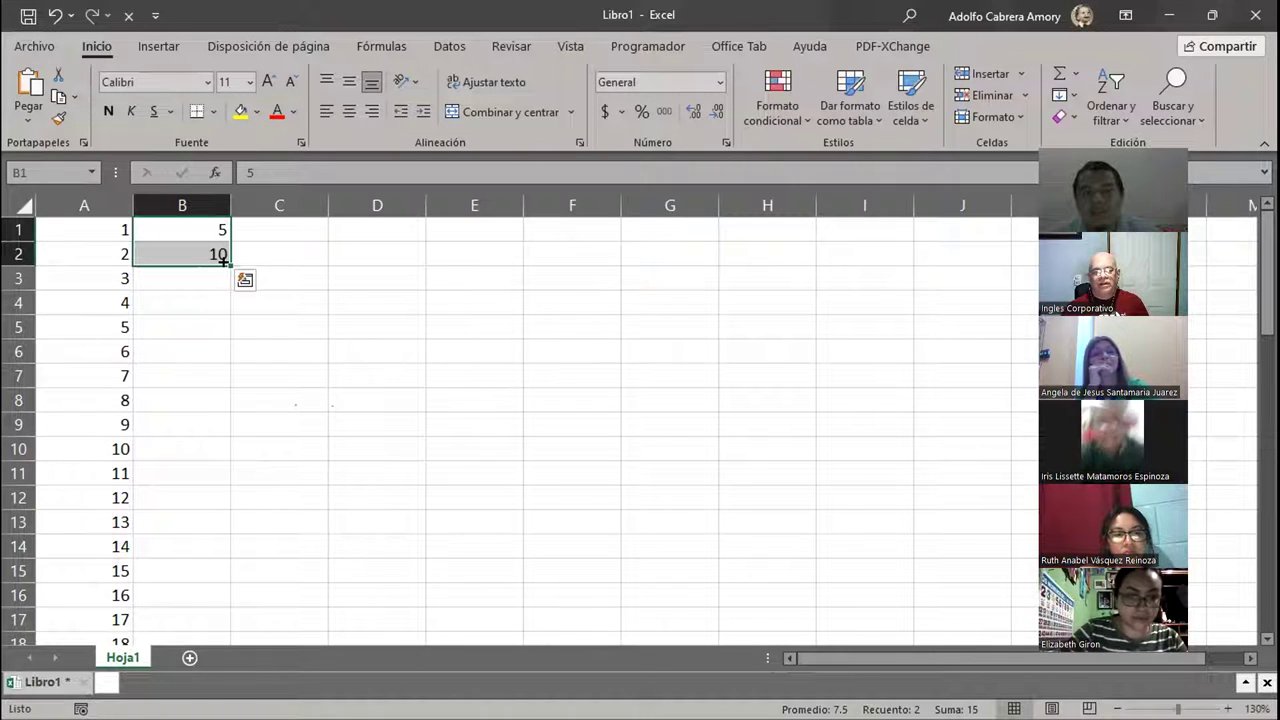
left_click_drag(224, 261, 177, 606)
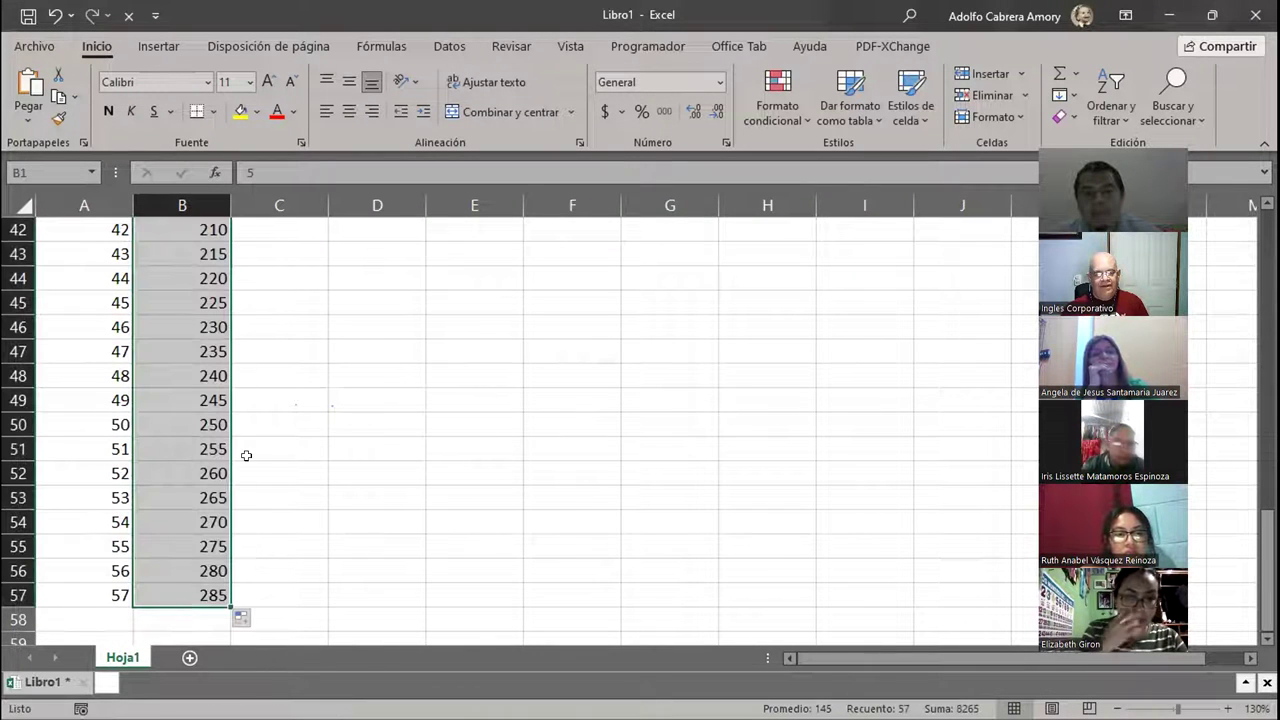
scroll(246, 454, "up", 14)
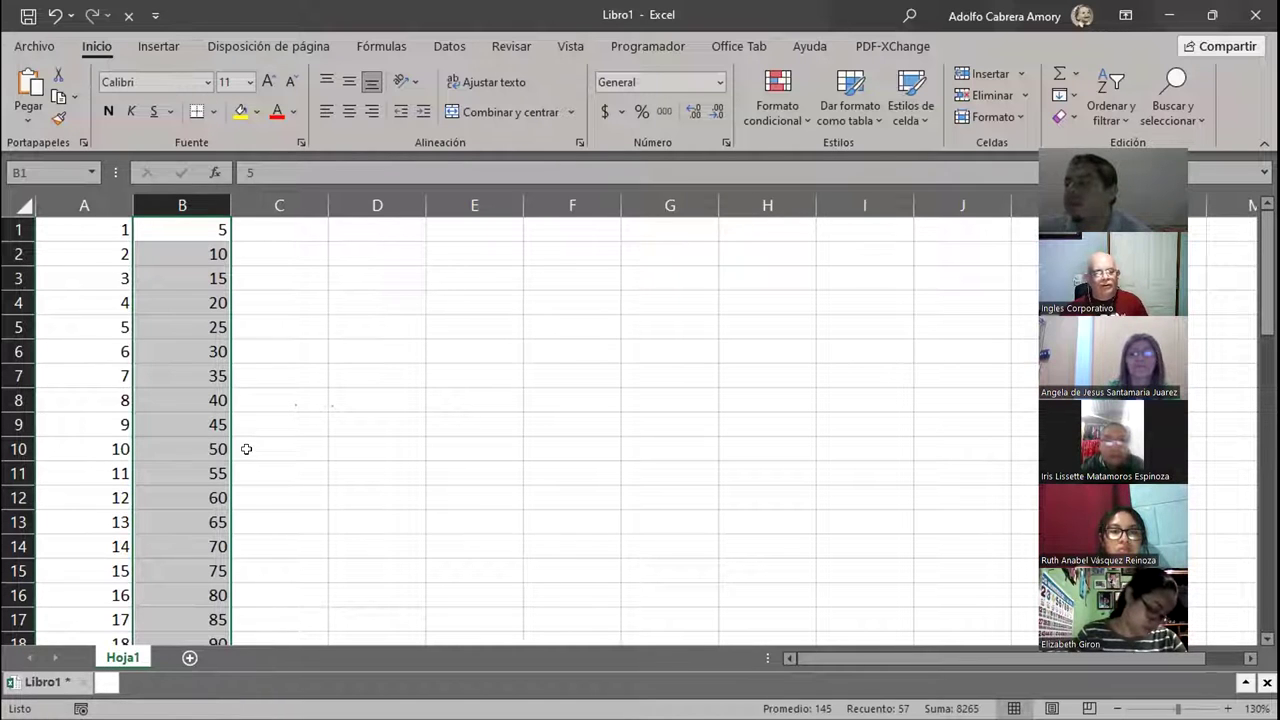
Step: Enter 100 in cell C1 and 200 in cell C2
left_click(285, 230)
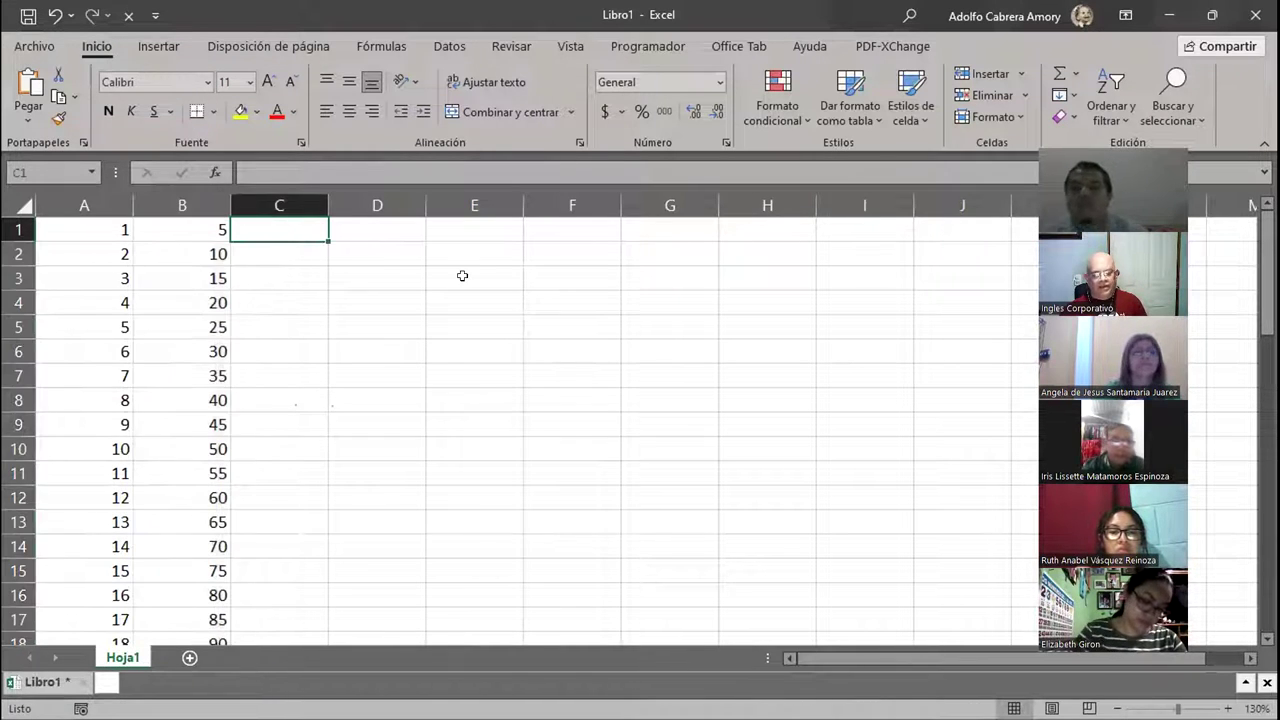
type("100")
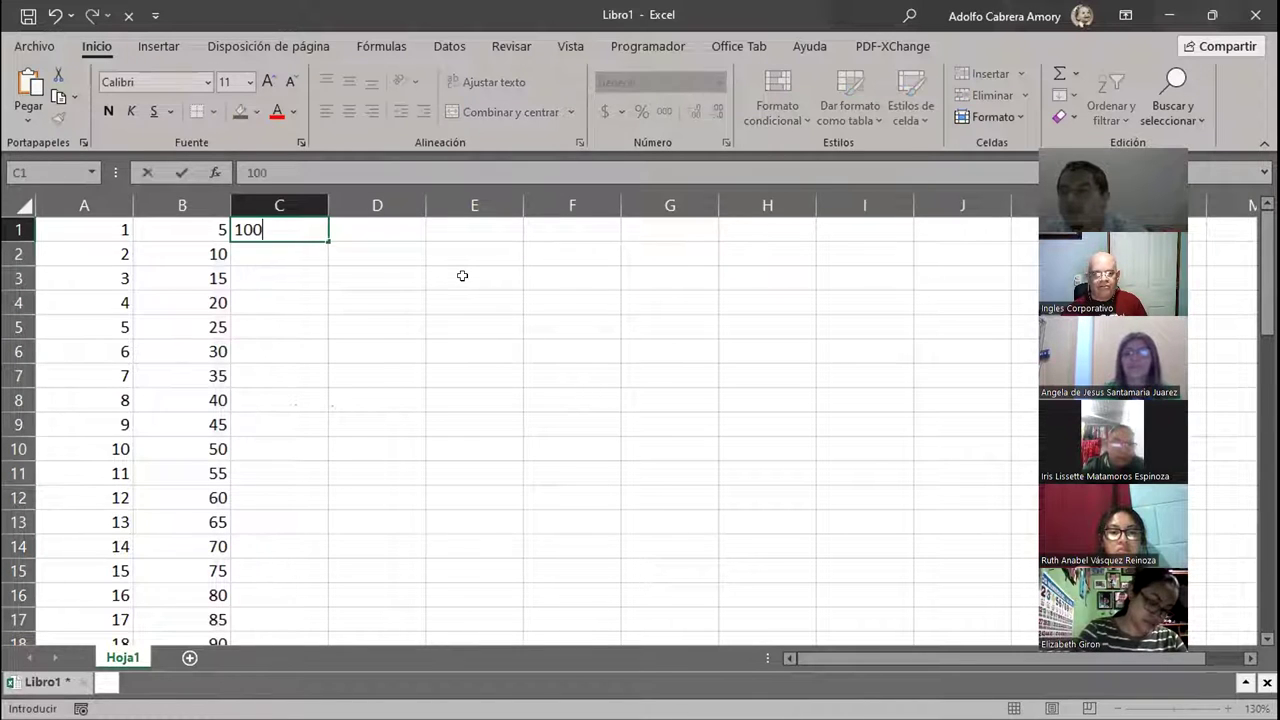
key("Return")
type("200")
key("Return")
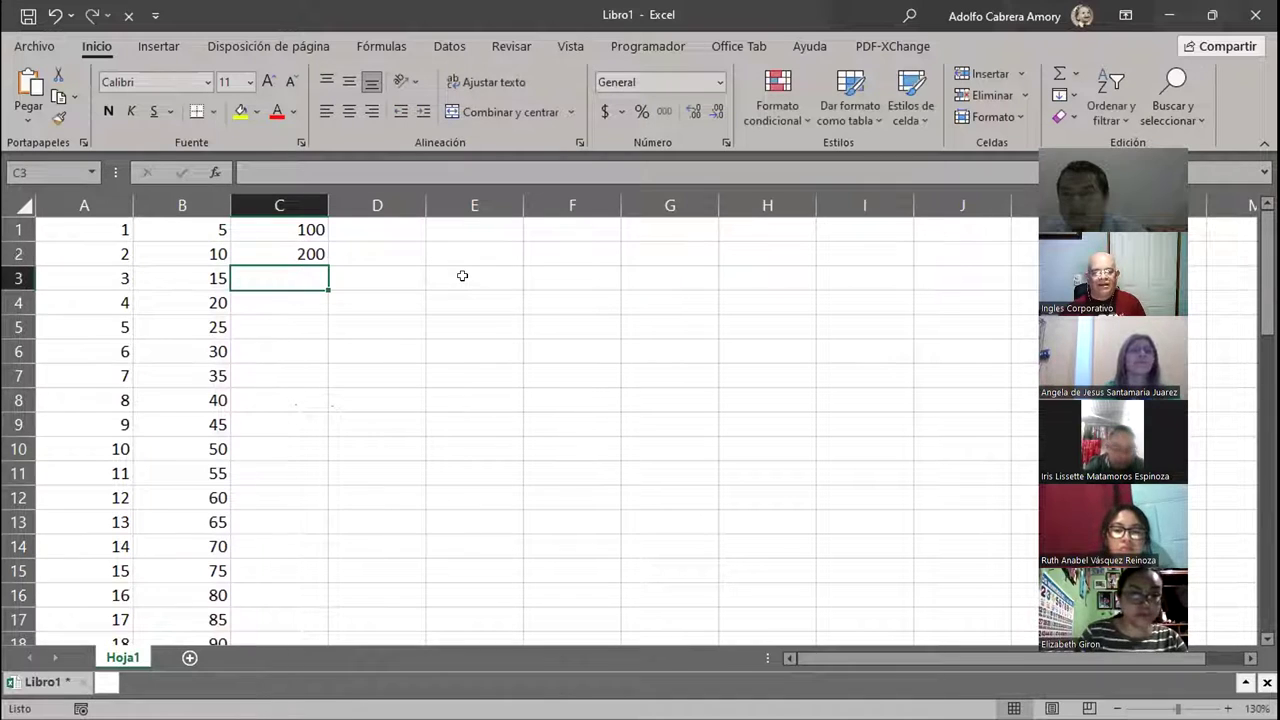
Step: Extend the series of hundreds from cells C1:C2 down column C to row 57 with autofill
left_click_drag(298, 230, 292, 263)
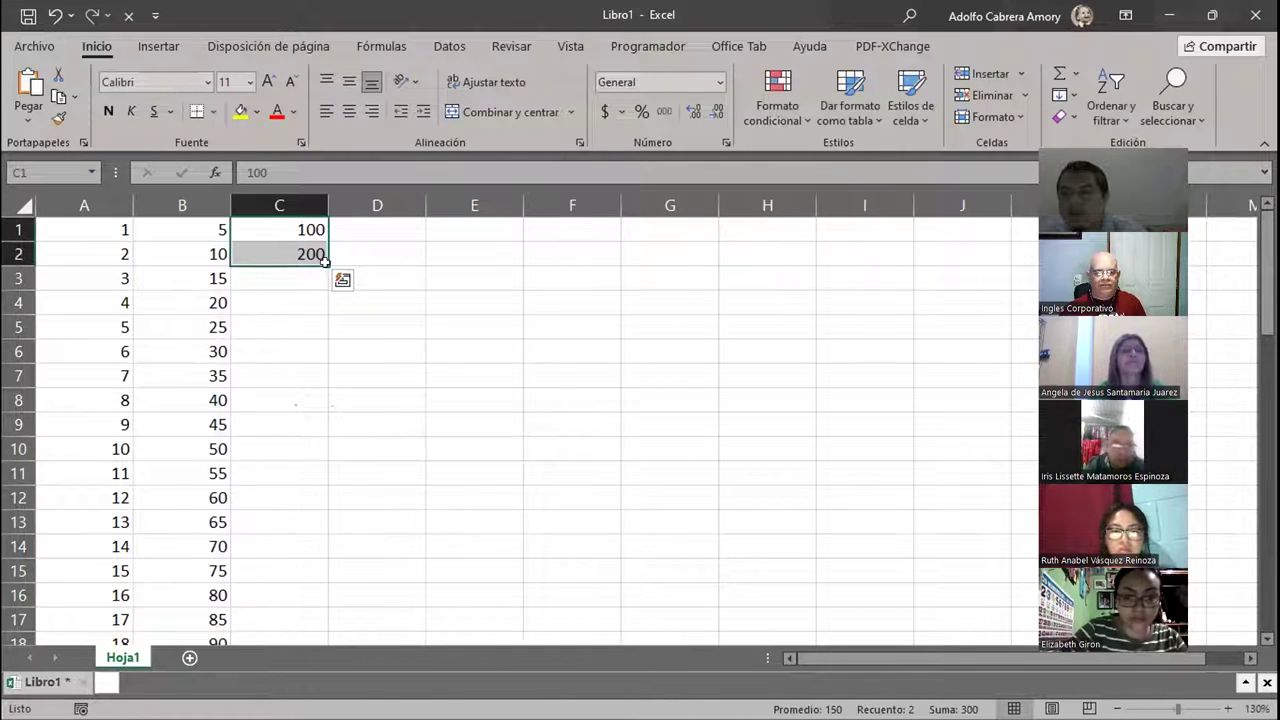
left_click_drag(325, 261, 275, 596)
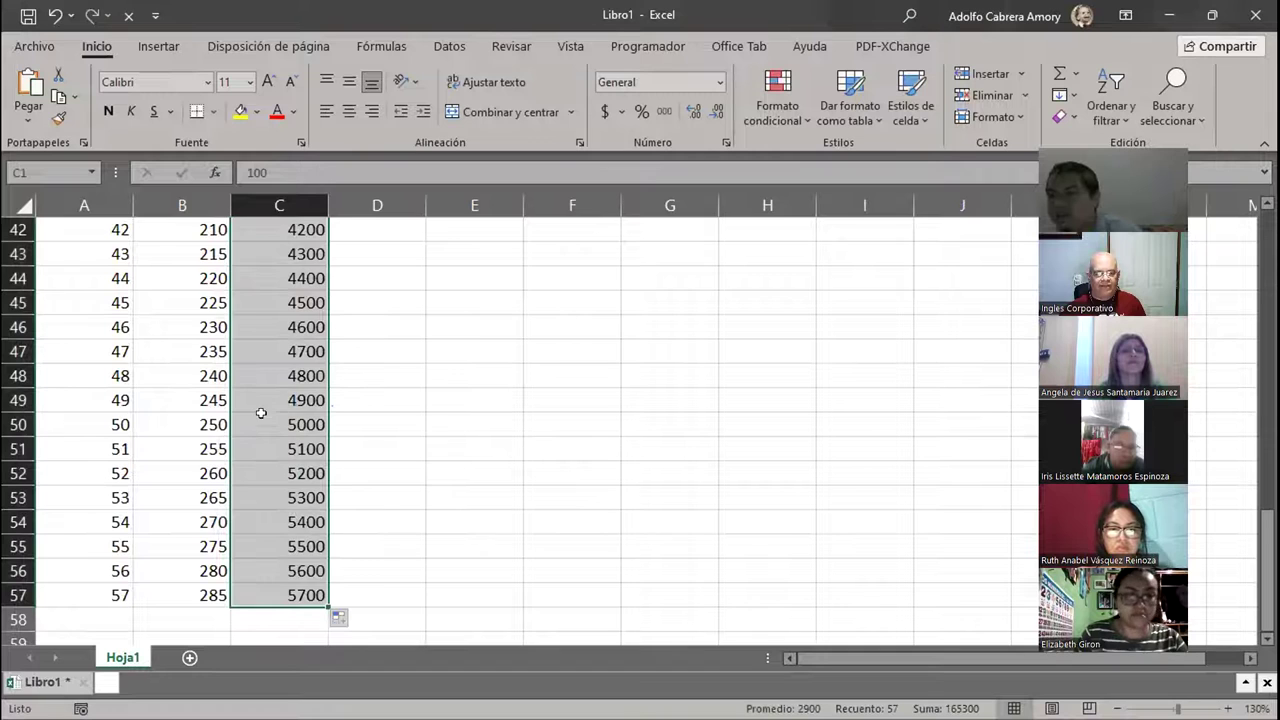
scroll(266, 471, "up", 14)
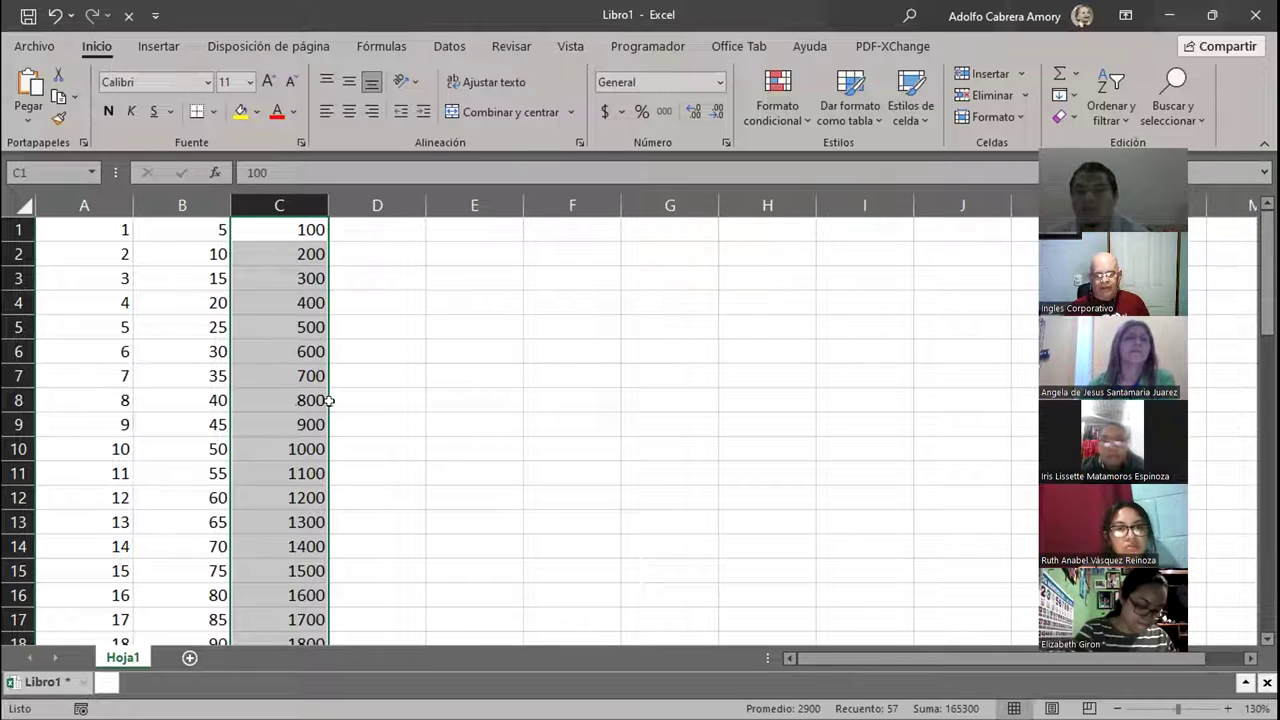
Step: Enter the weekdays Lunes in cell D1 and Martes in cell D2
left_click(385, 219)
type("Lunes")
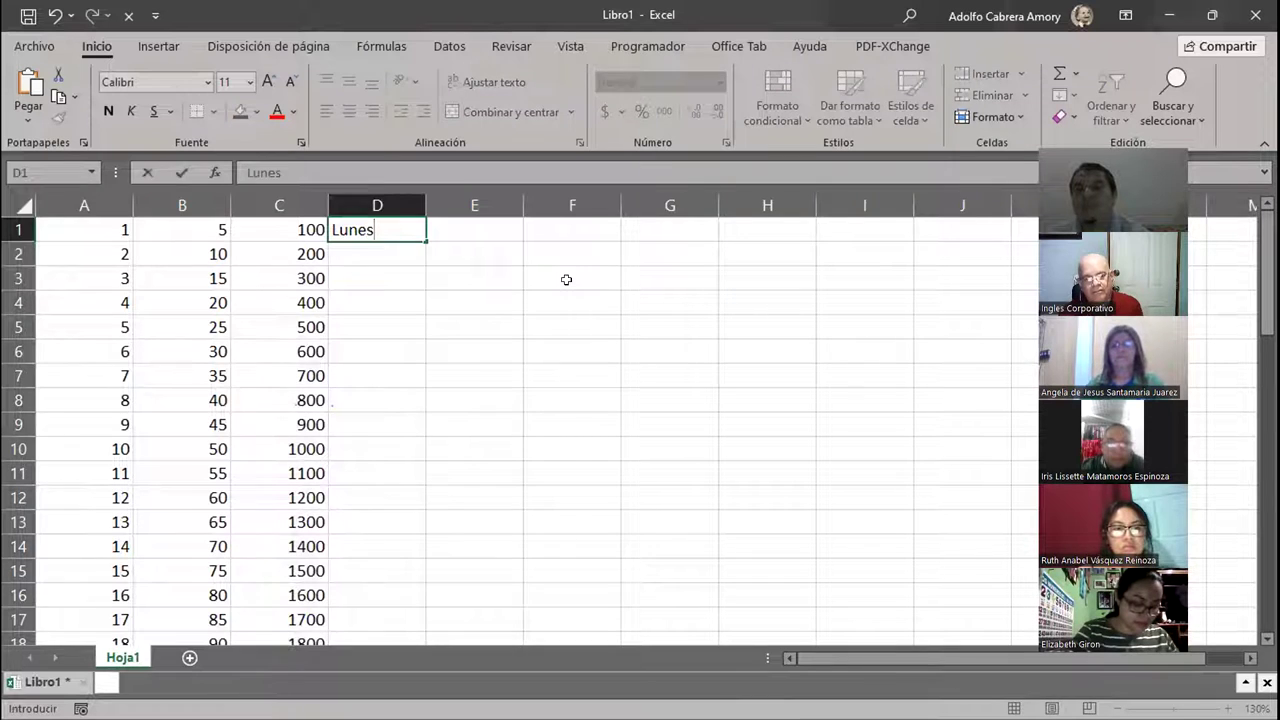
key("Return")
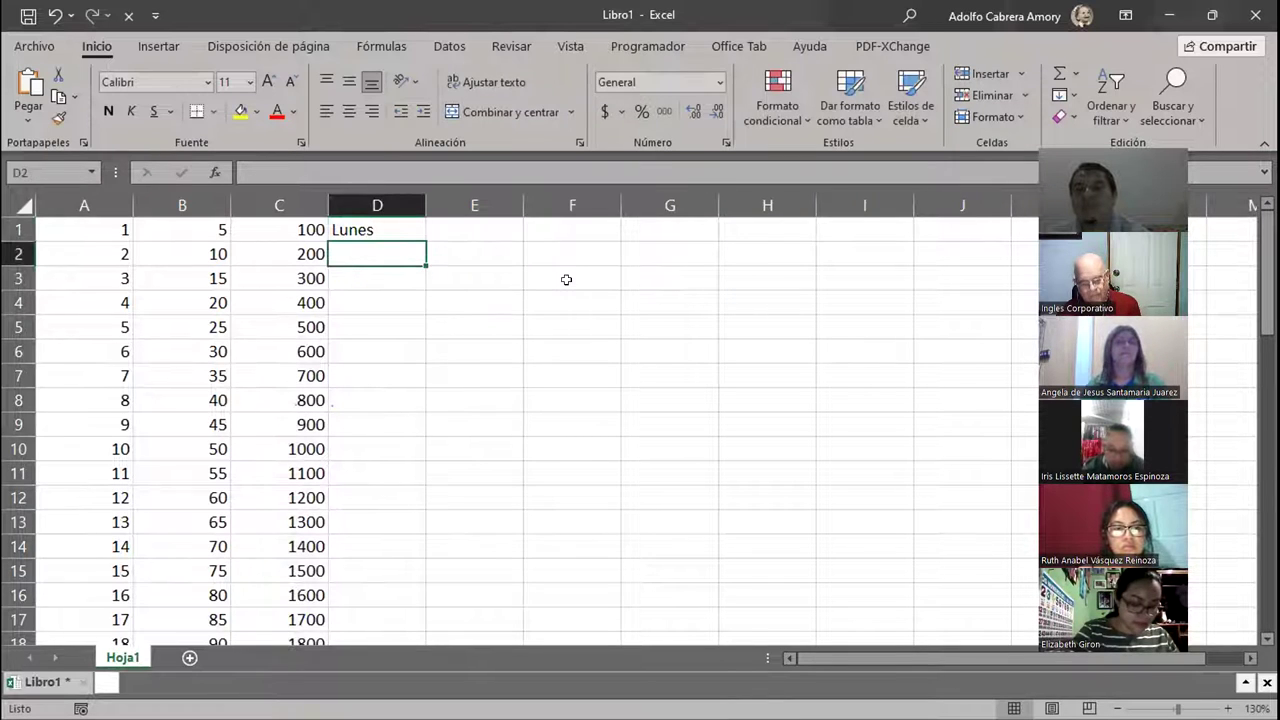
type("Martes")
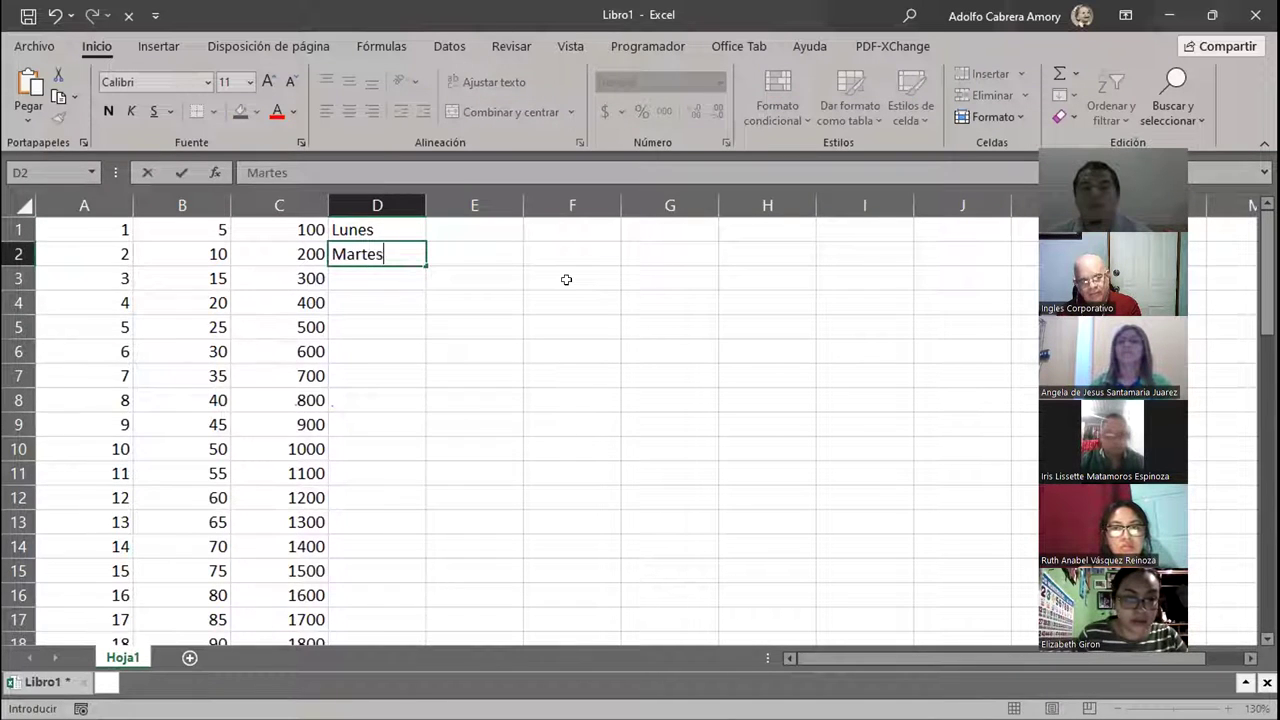
key("Return")
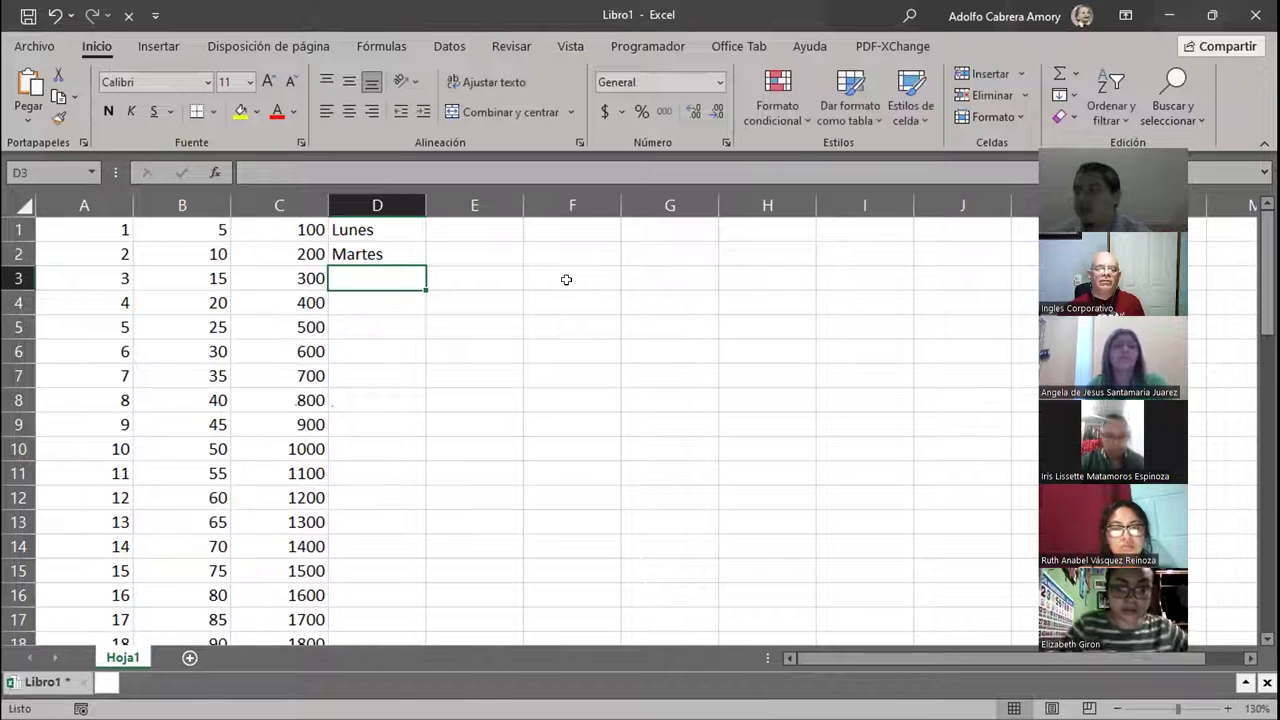
Step: Extend the weekday series from cells D1:D2 down column D to row 57 with autofill
left_click(383, 230)
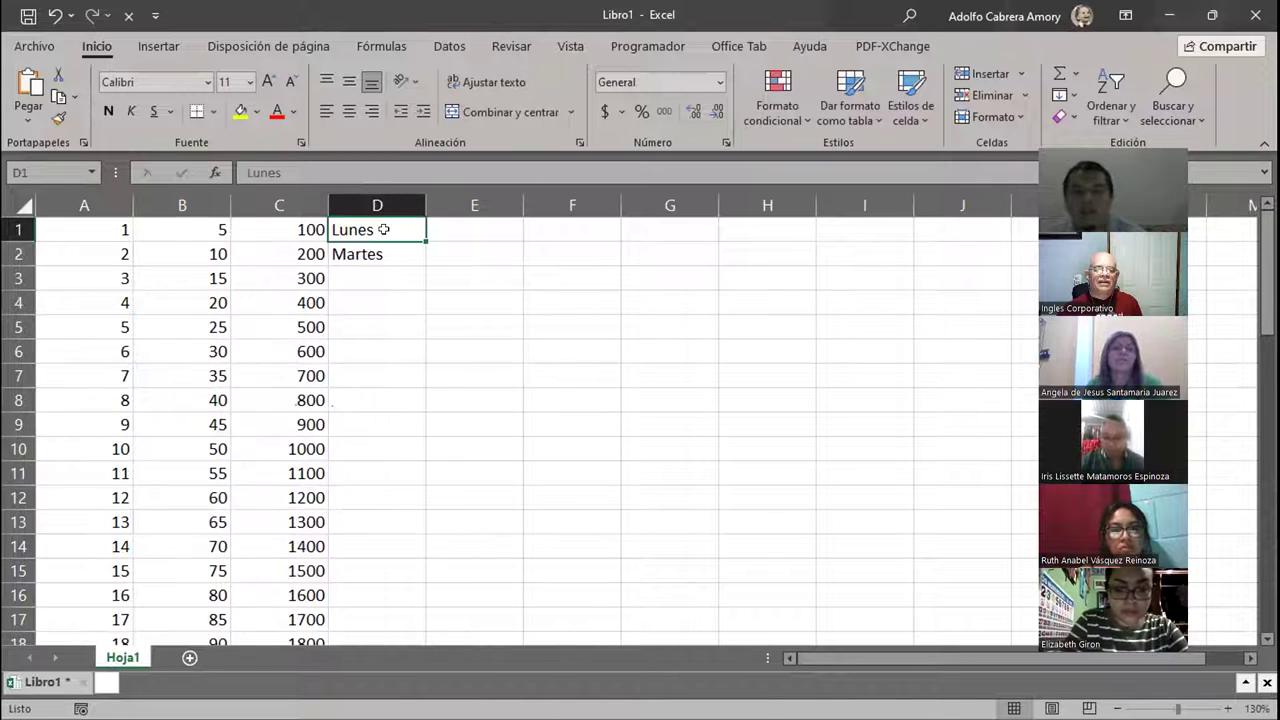
left_click_drag(383, 230, 366, 252)
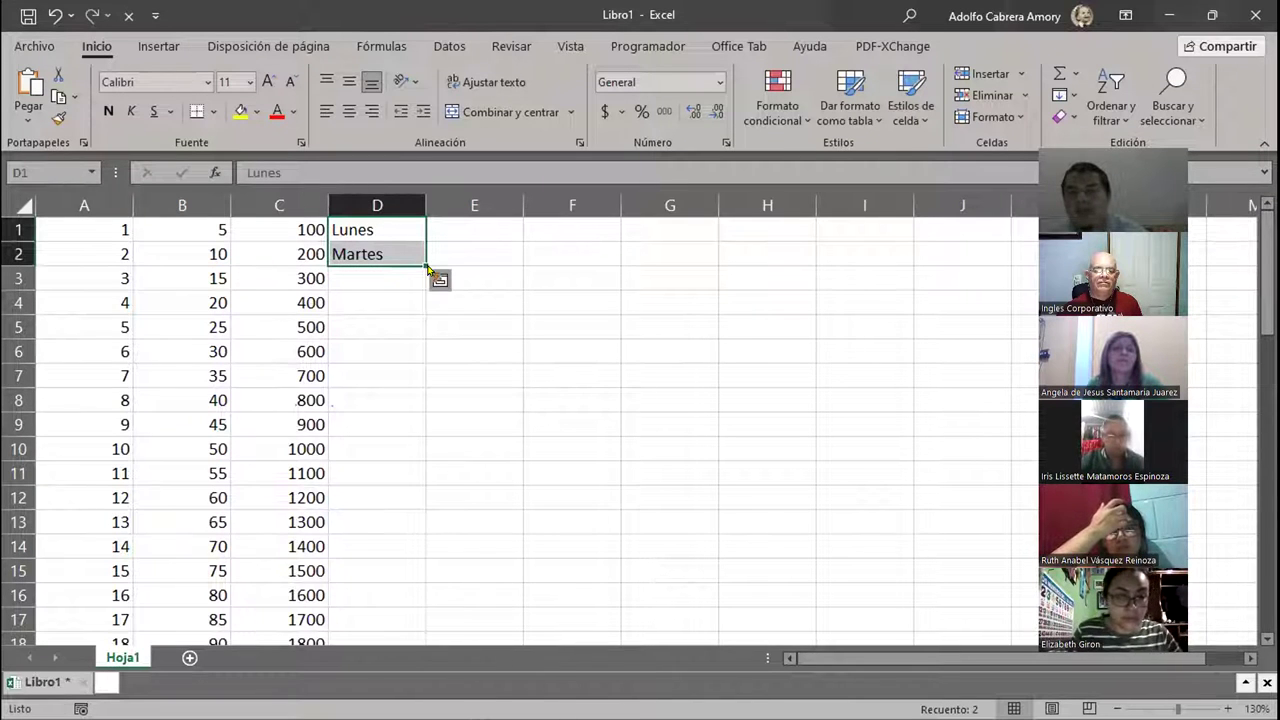
left_click_drag(415, 371, 413, 645)
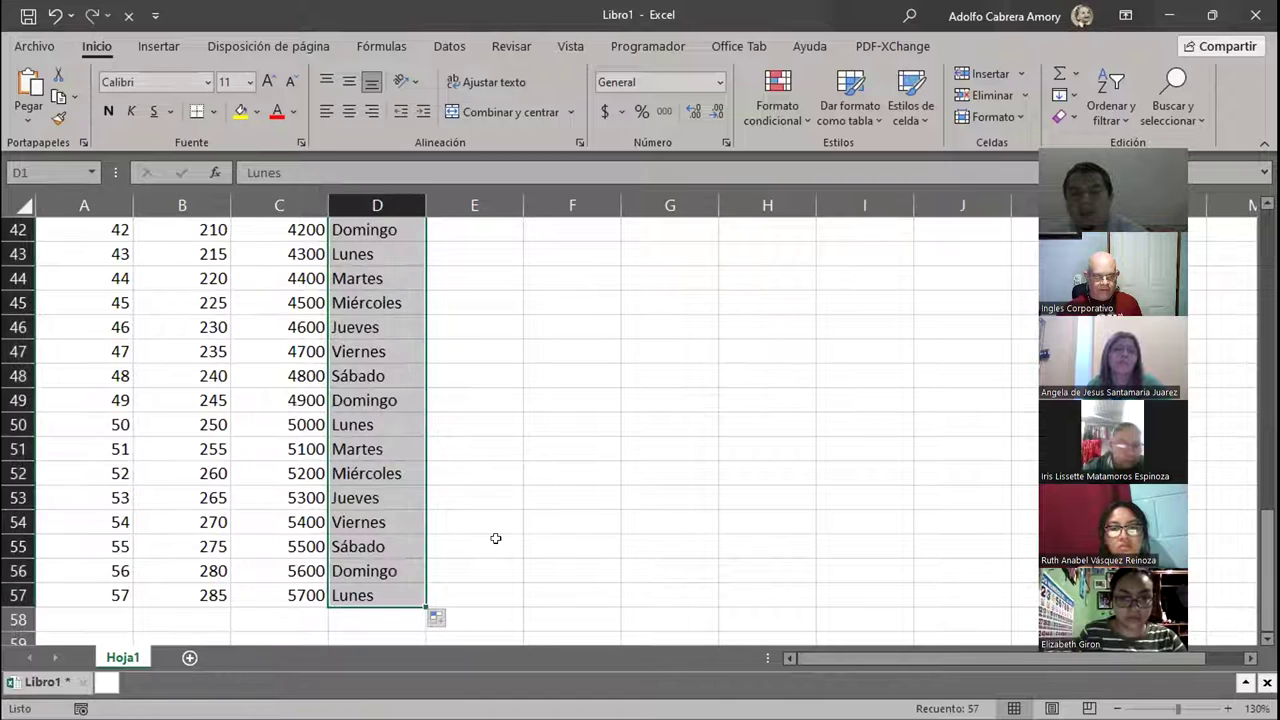
scroll(386, 492, "up", 14)
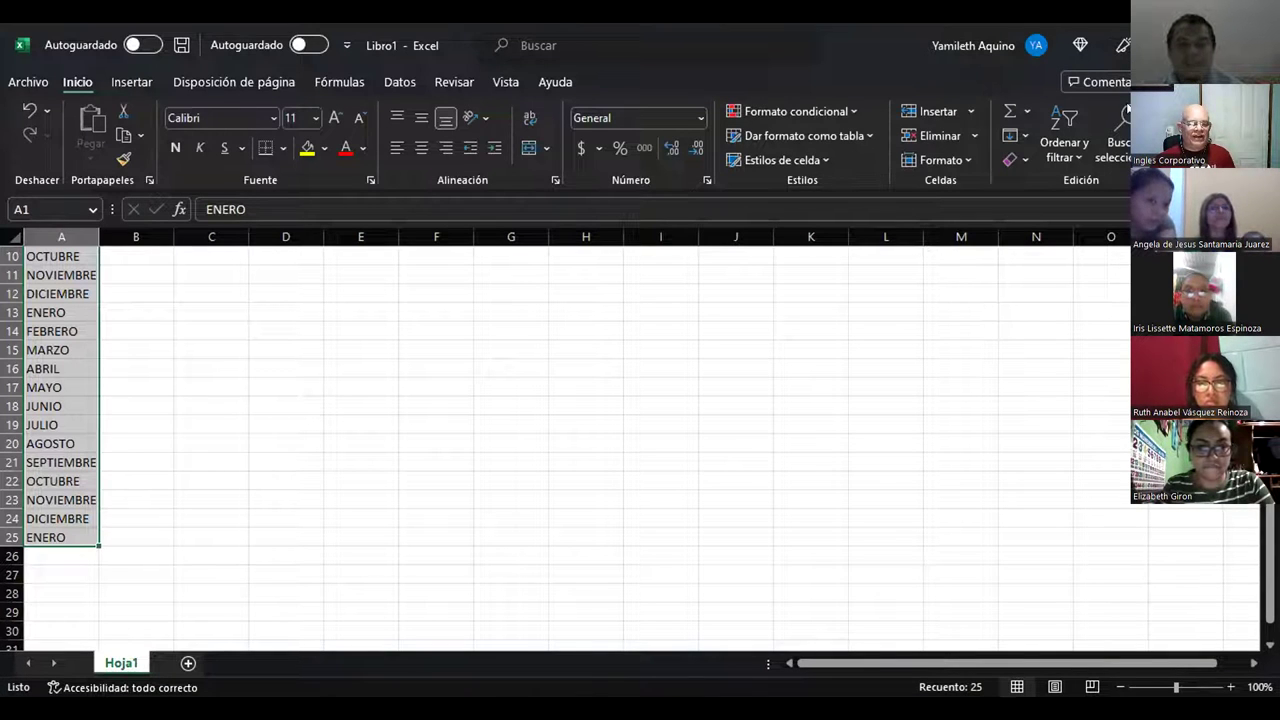
scroll(560, 440, "up", 3)
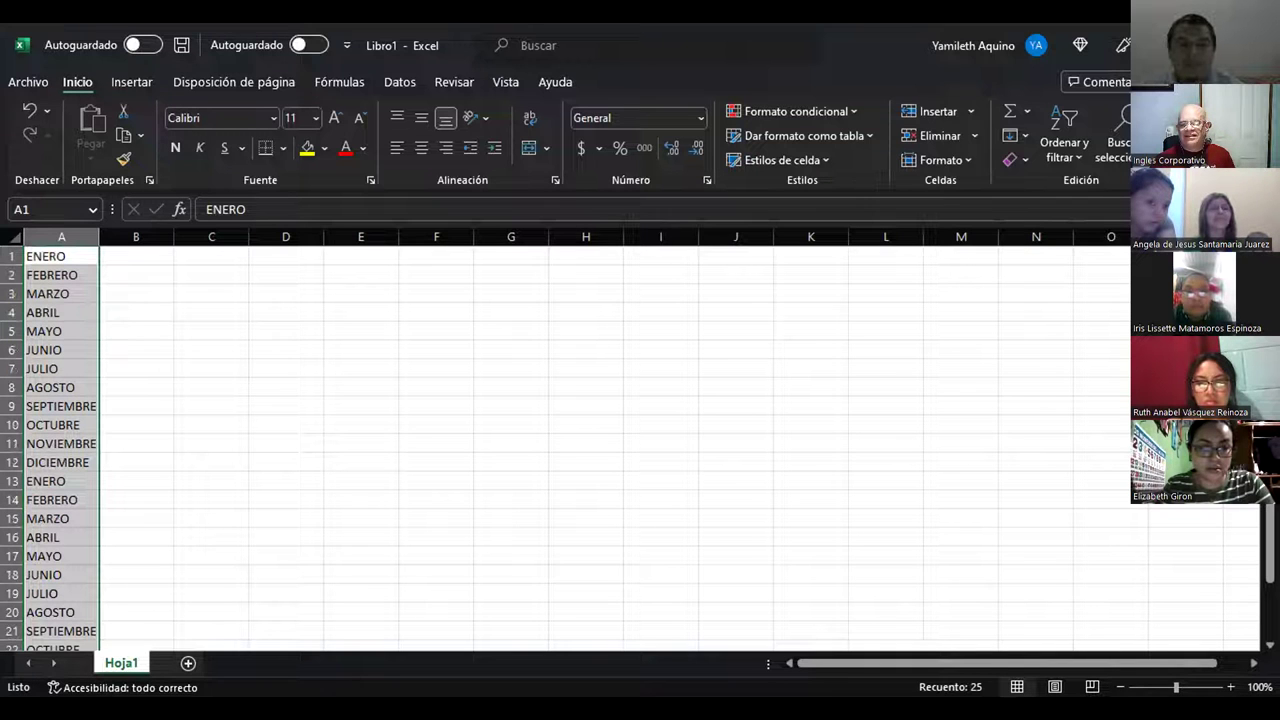
left_click(68, 255)
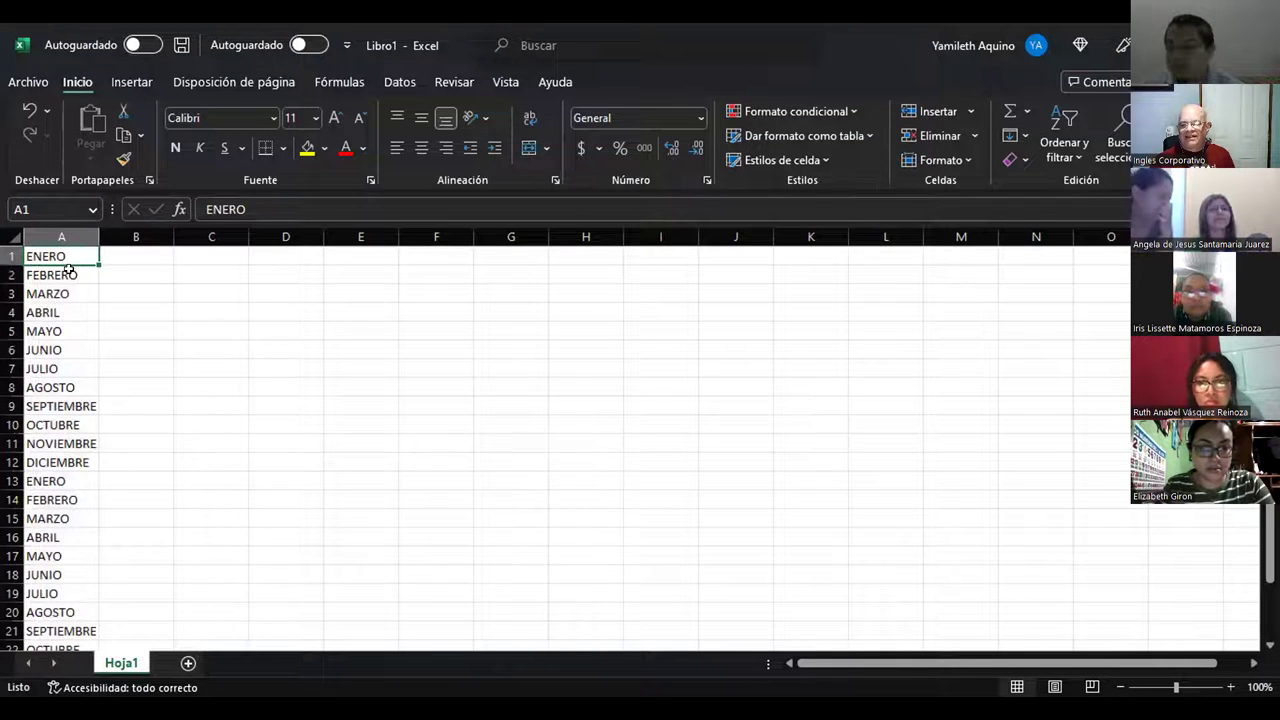
left_click(68, 266)
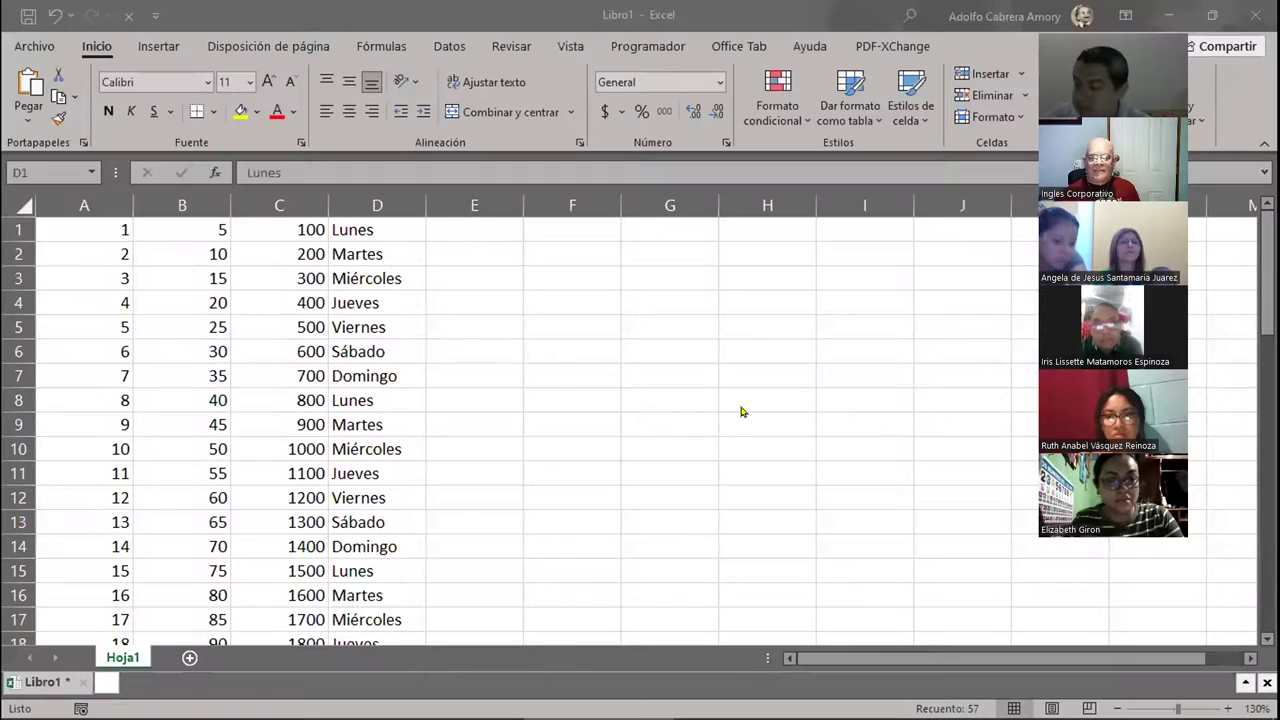
Step: Enter the first two Flintstones character names in cells E1 and E2, and extend the series down column E to row 15 with autofill
left_click(515, 232)
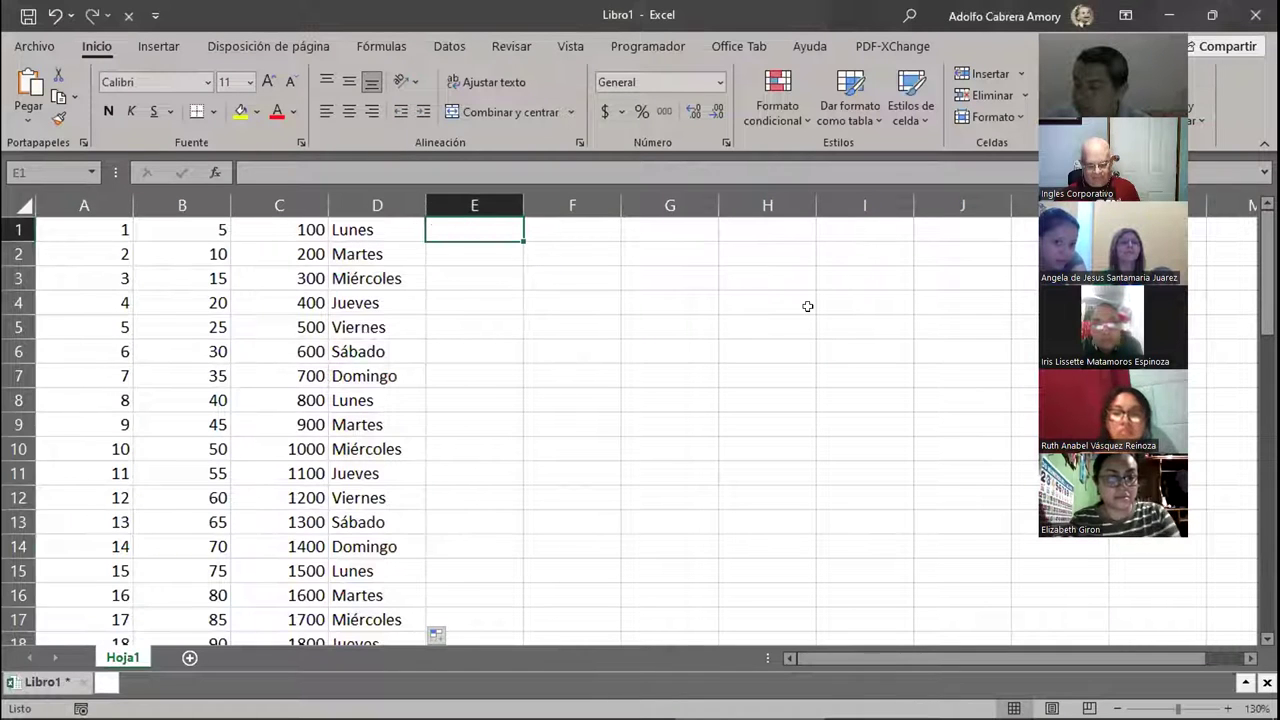
type("Pedro")
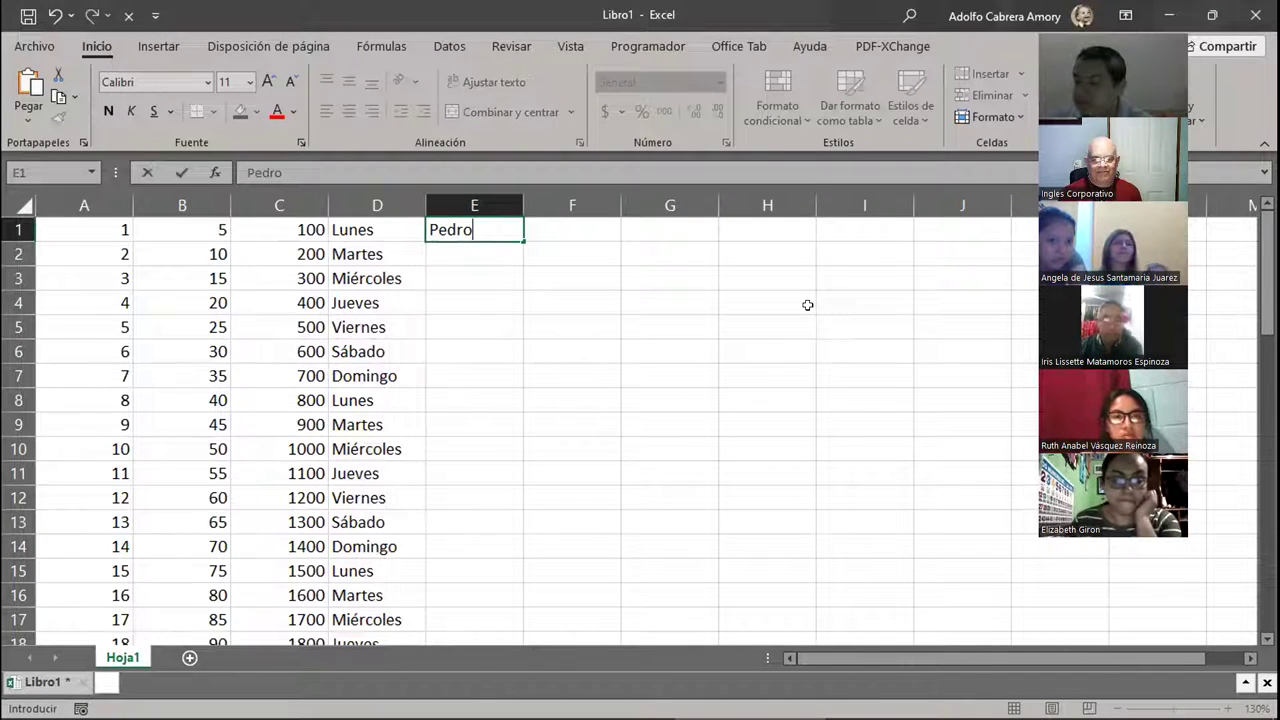
key("Return")
type("Pablo")
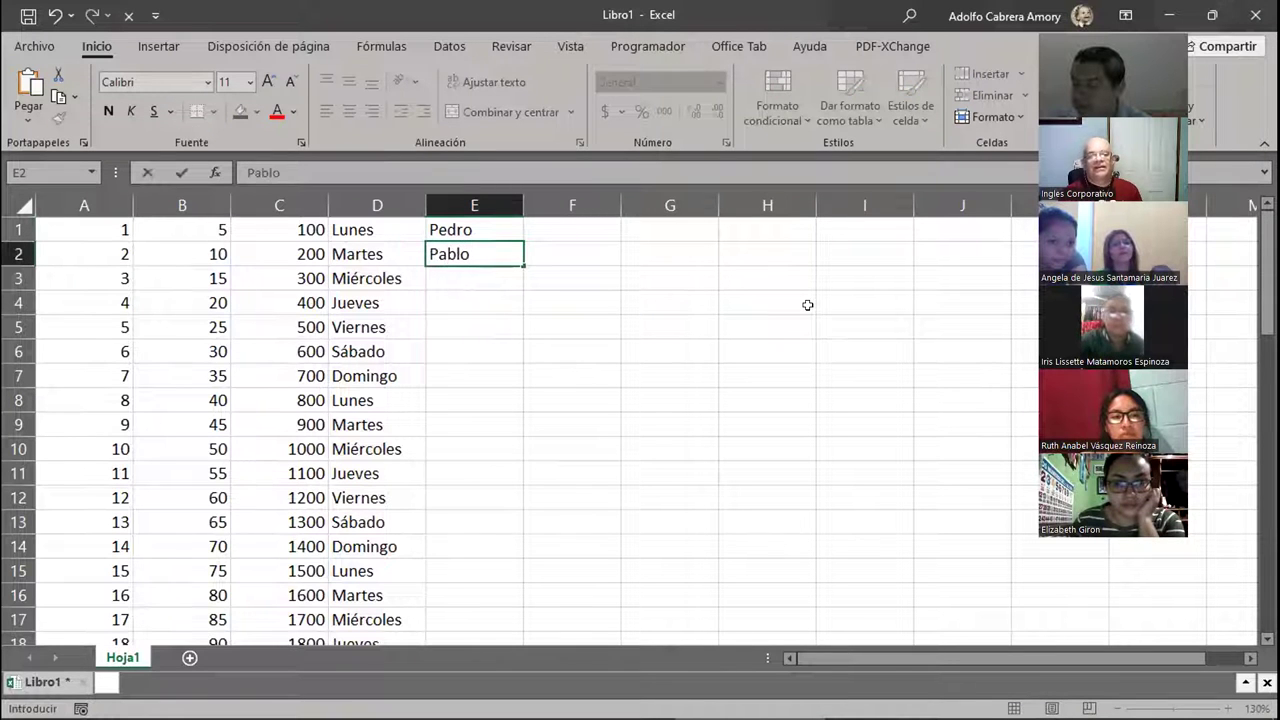
key("Return")
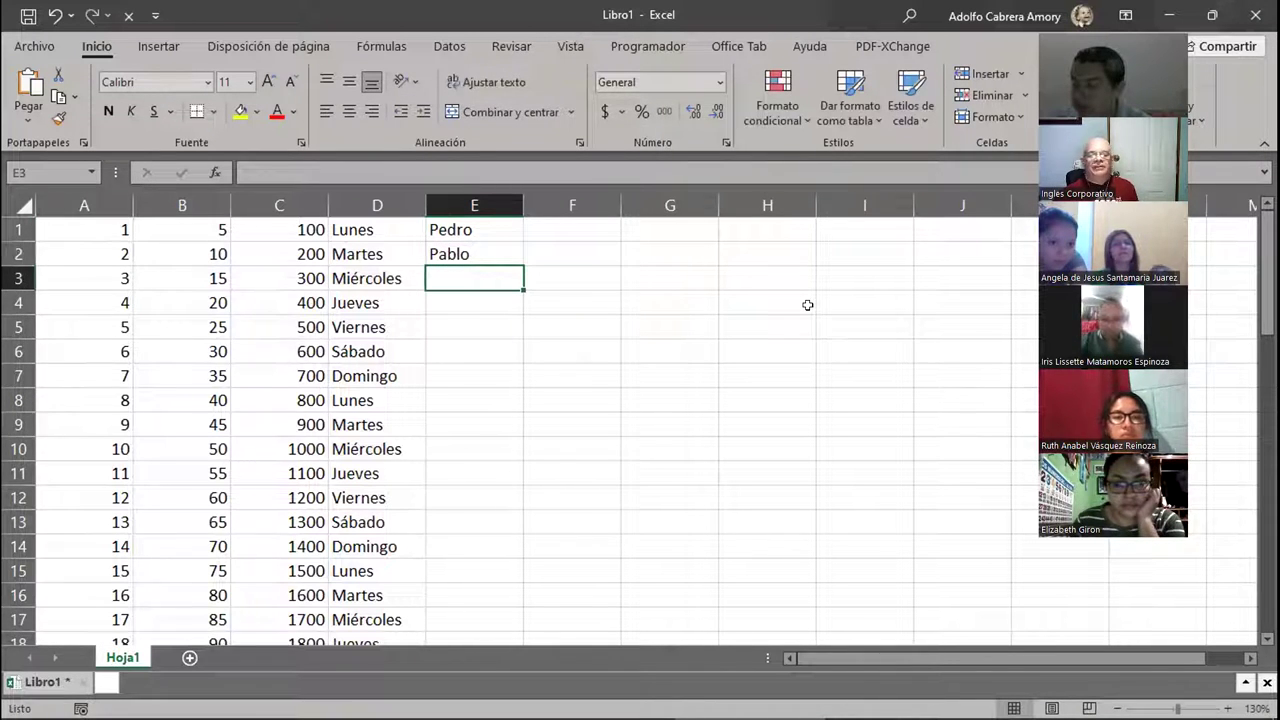
left_click(489, 226)
left_click_drag(489, 226, 494, 562)
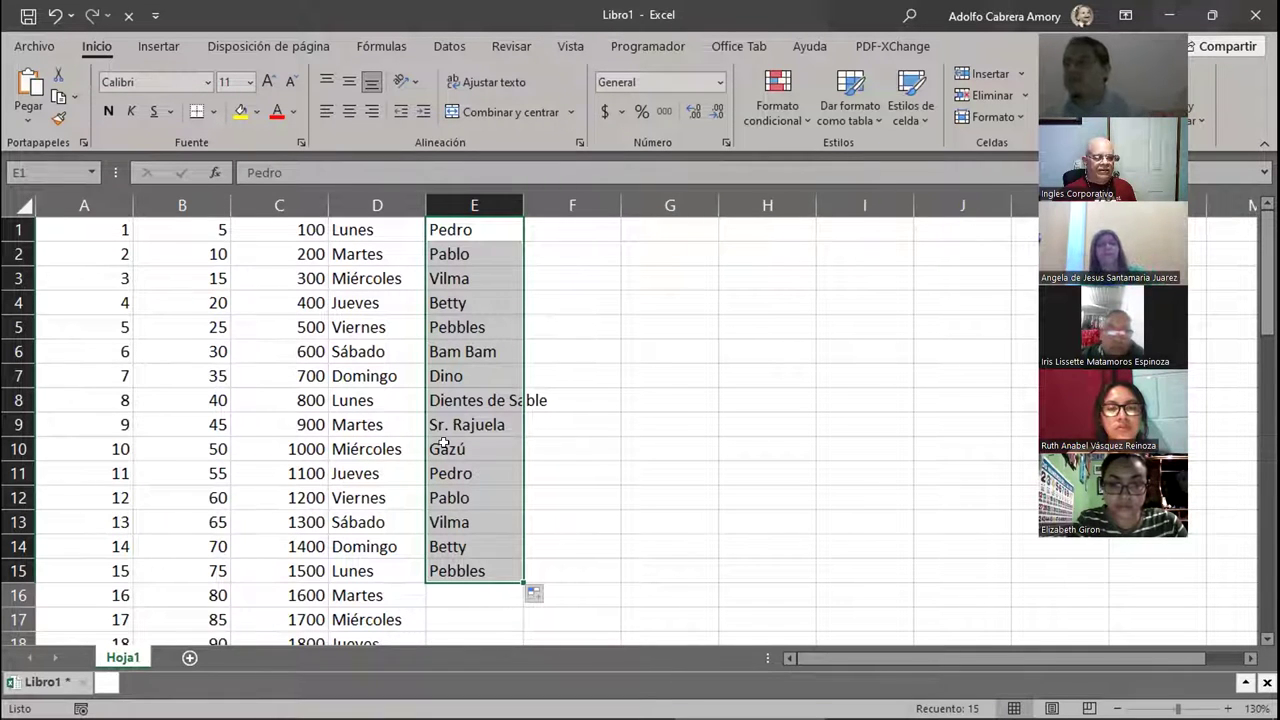
Step: Open the custom lists editor from the advanced Excel options
left_click(35, 46)
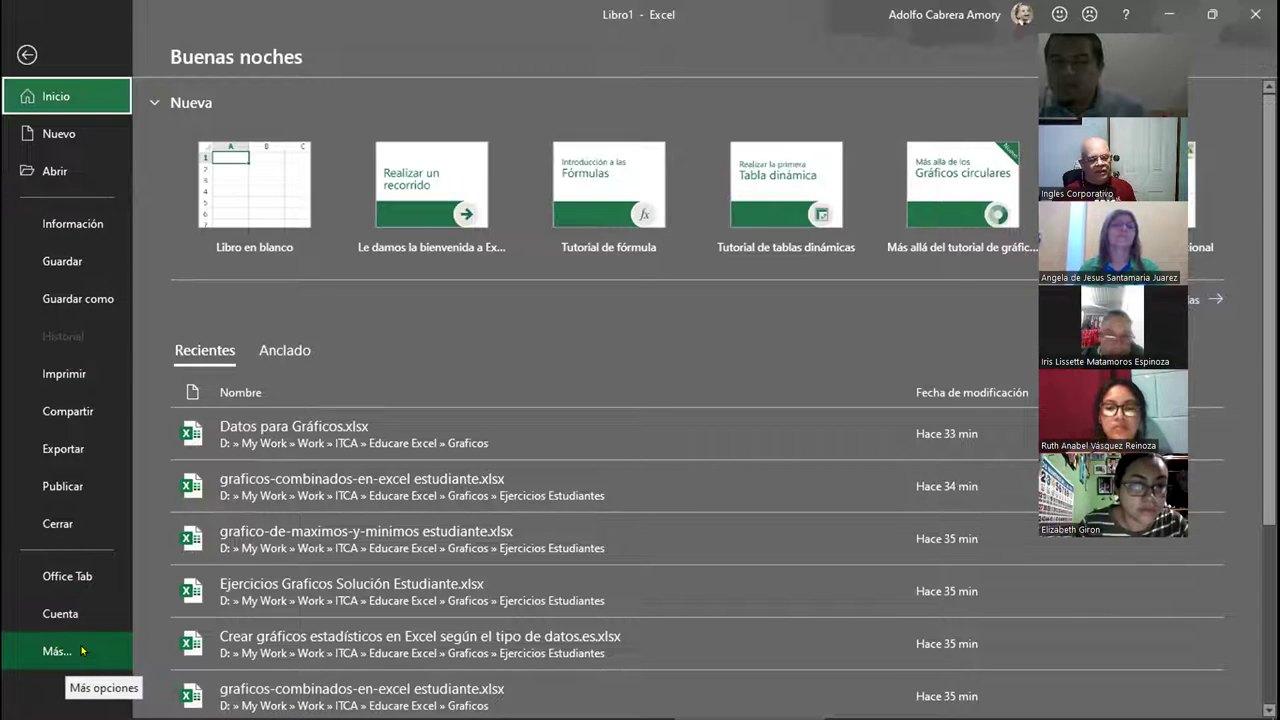
left_click(82, 651)
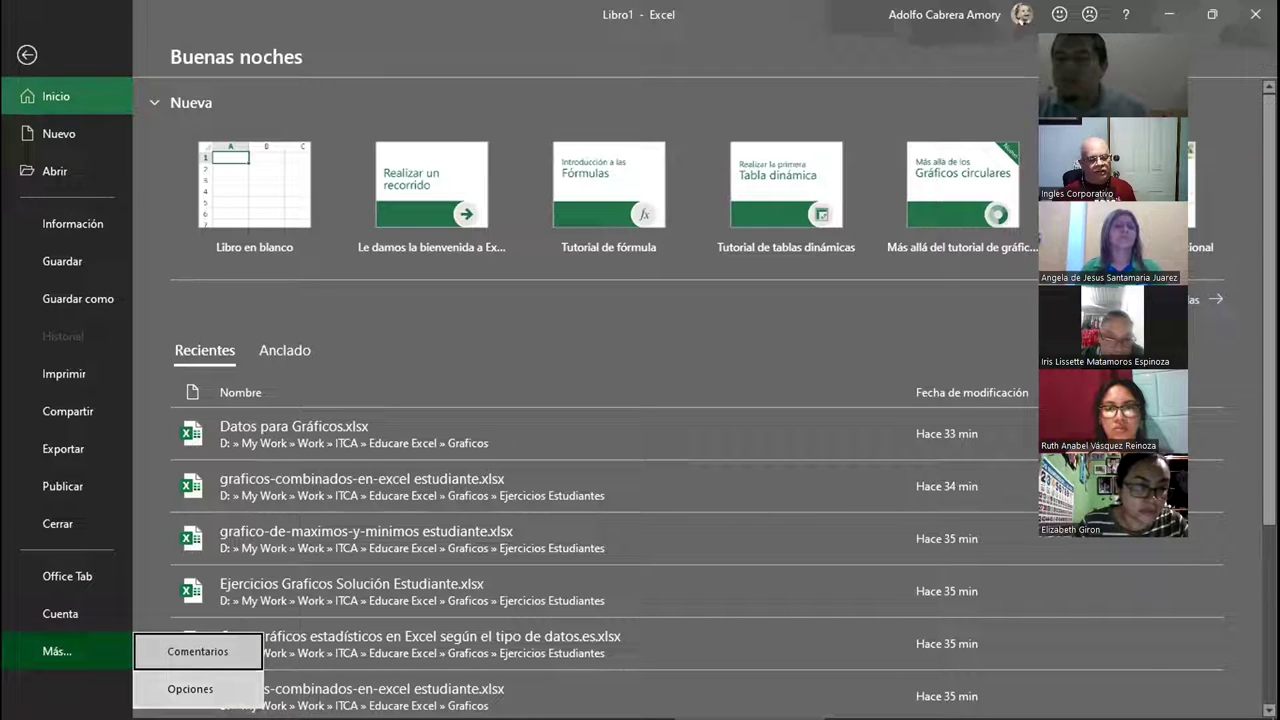
left_click(190, 689)
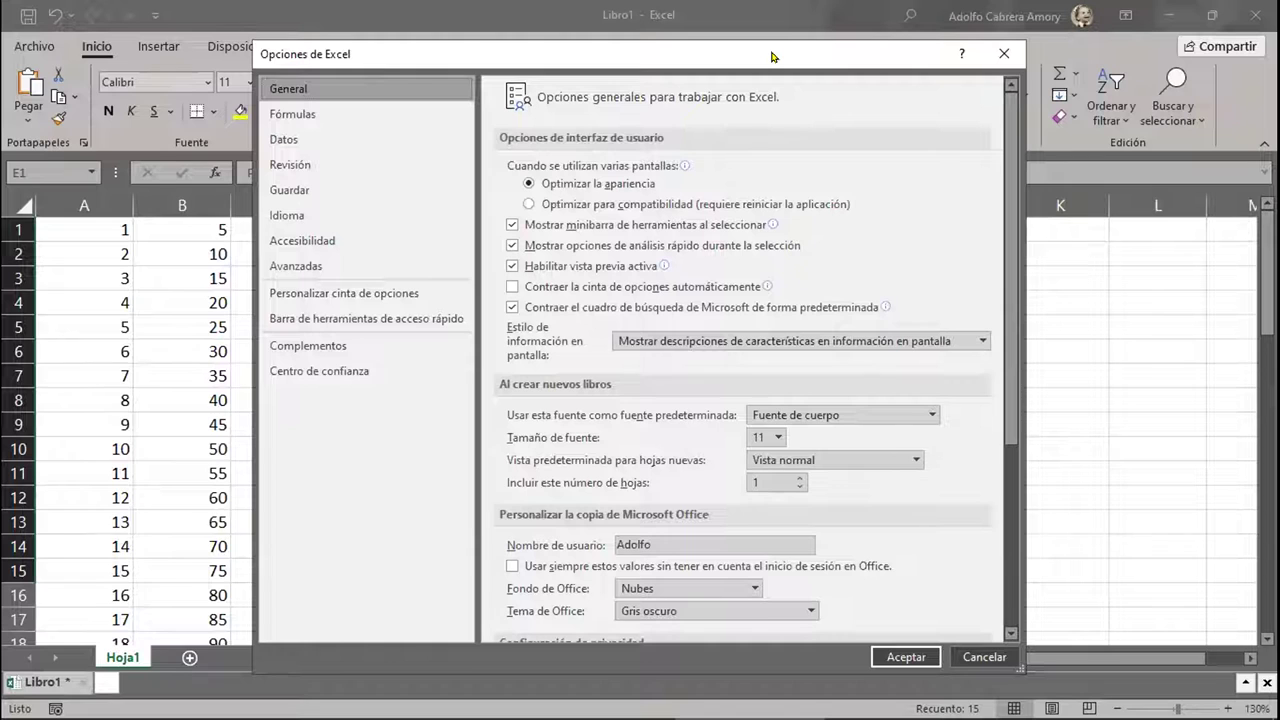
left_click_drag(771, 57, 788, 41)
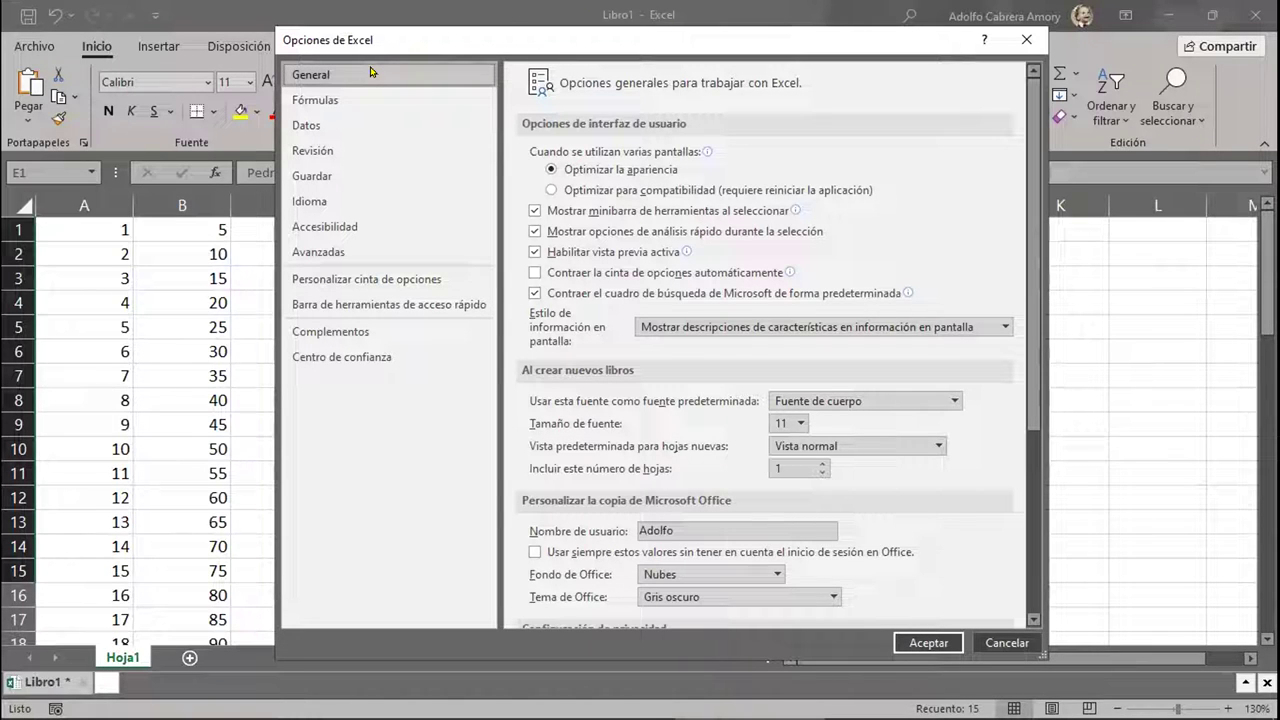
left_click(378, 255)
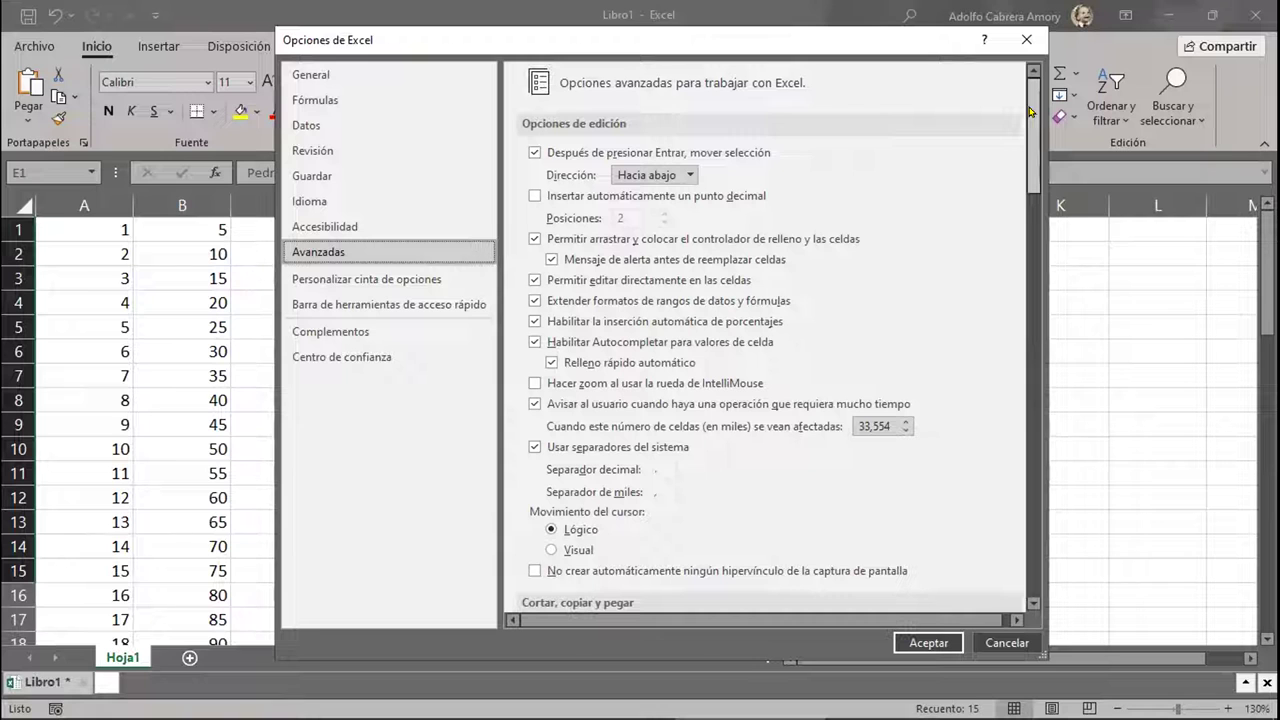
left_click_drag(1030, 112, 1020, 508)
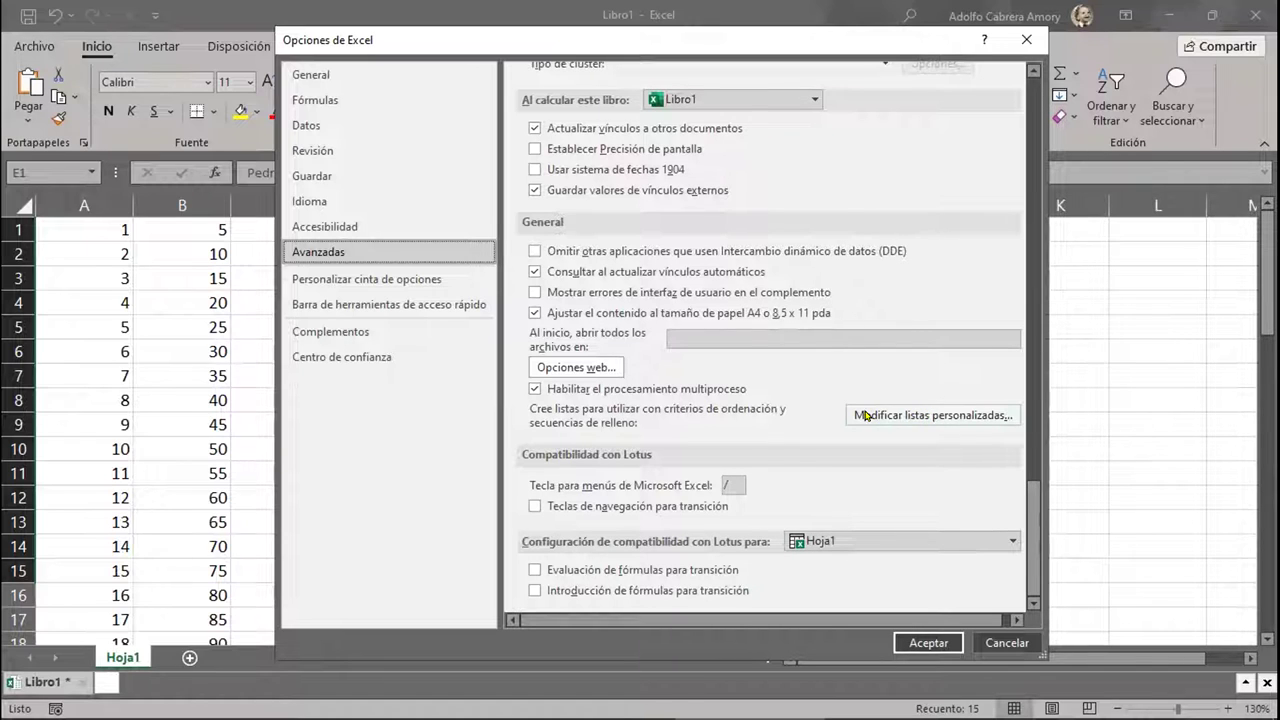
left_click(952, 415)
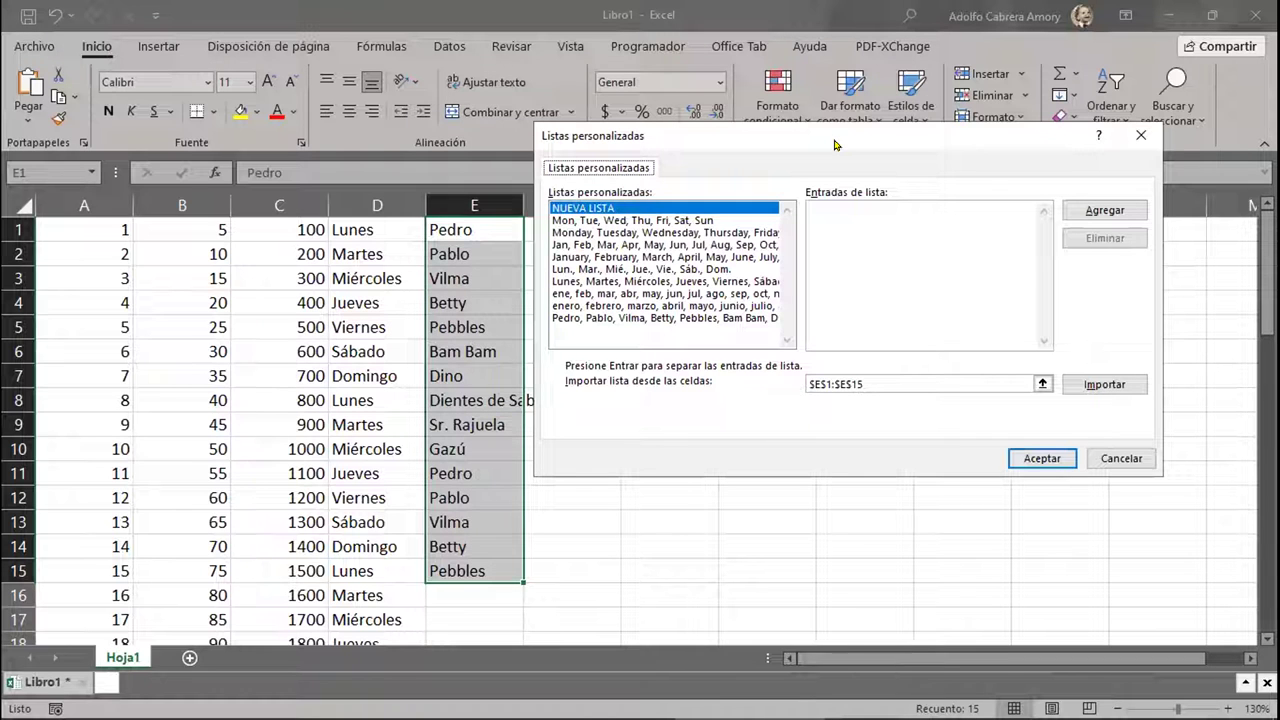
left_click_drag(835, 145, 692, 132)
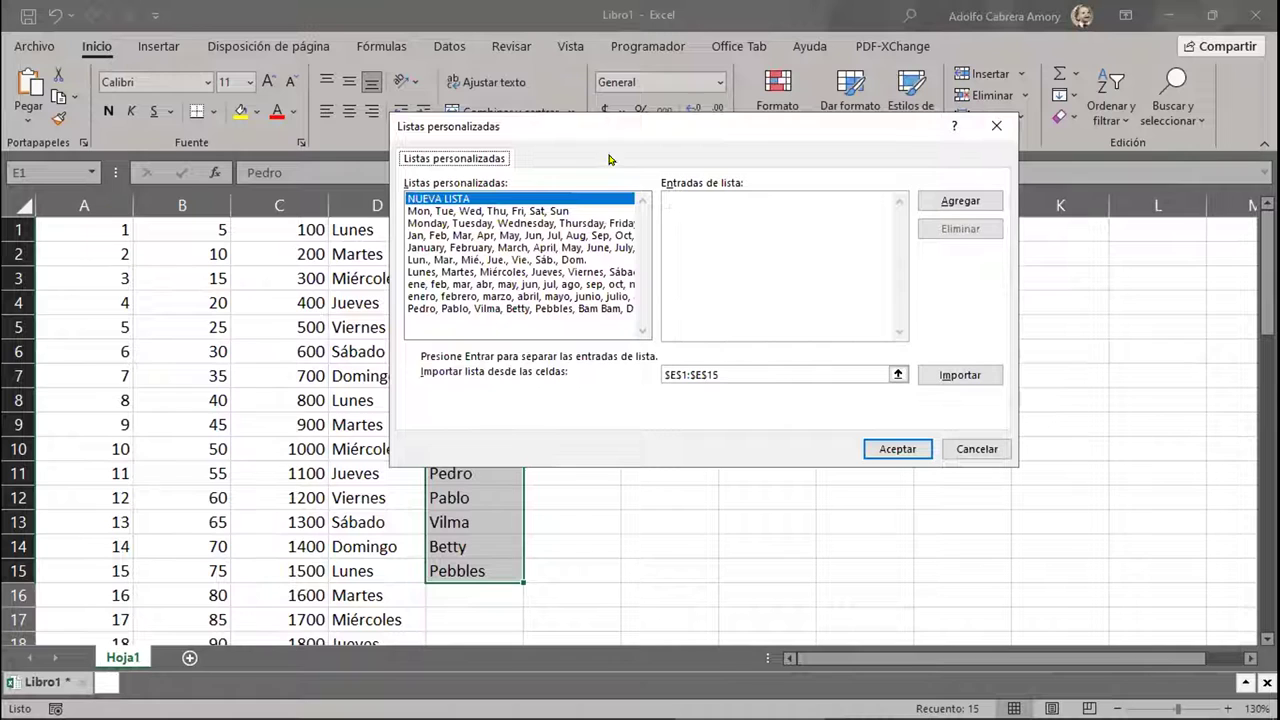
Step: Examine the entries of the built-in English and Spanish weekday and month lists and of the custom Flintstones character list
left_click(486, 211)
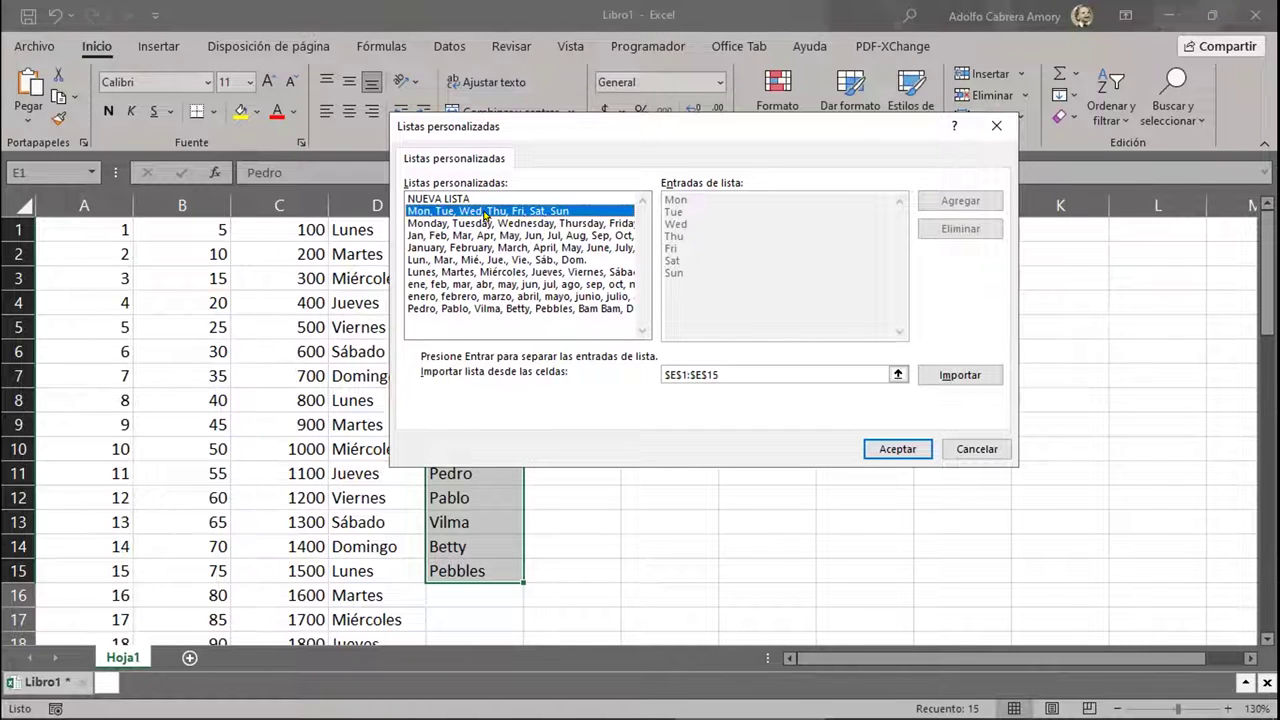
left_click(461, 223)
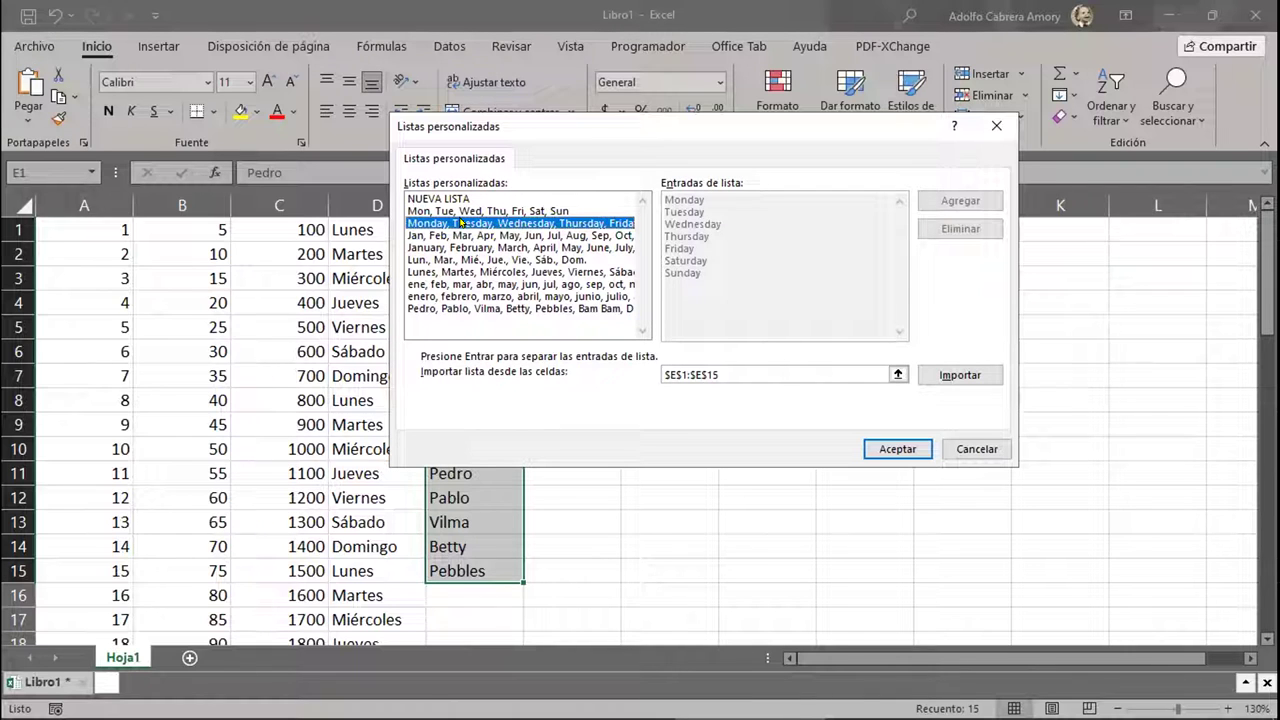
left_click(455, 235)
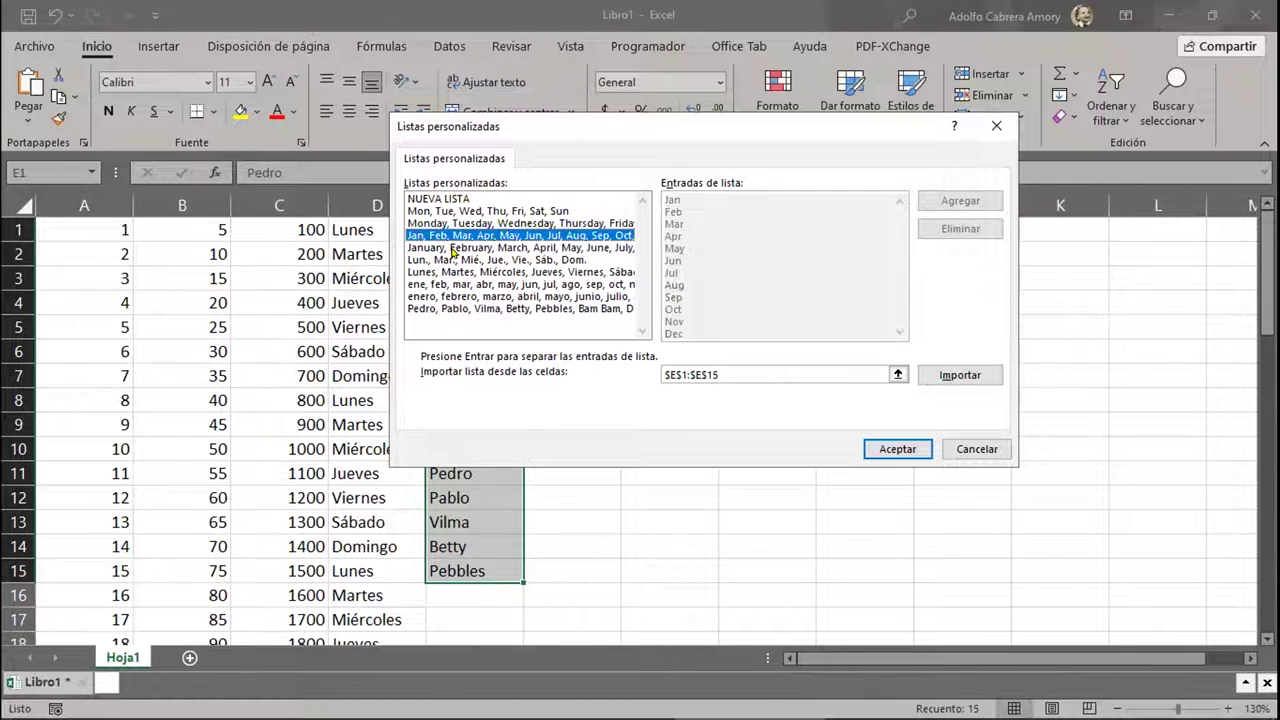
left_click(461, 248)
left_click(455, 260)
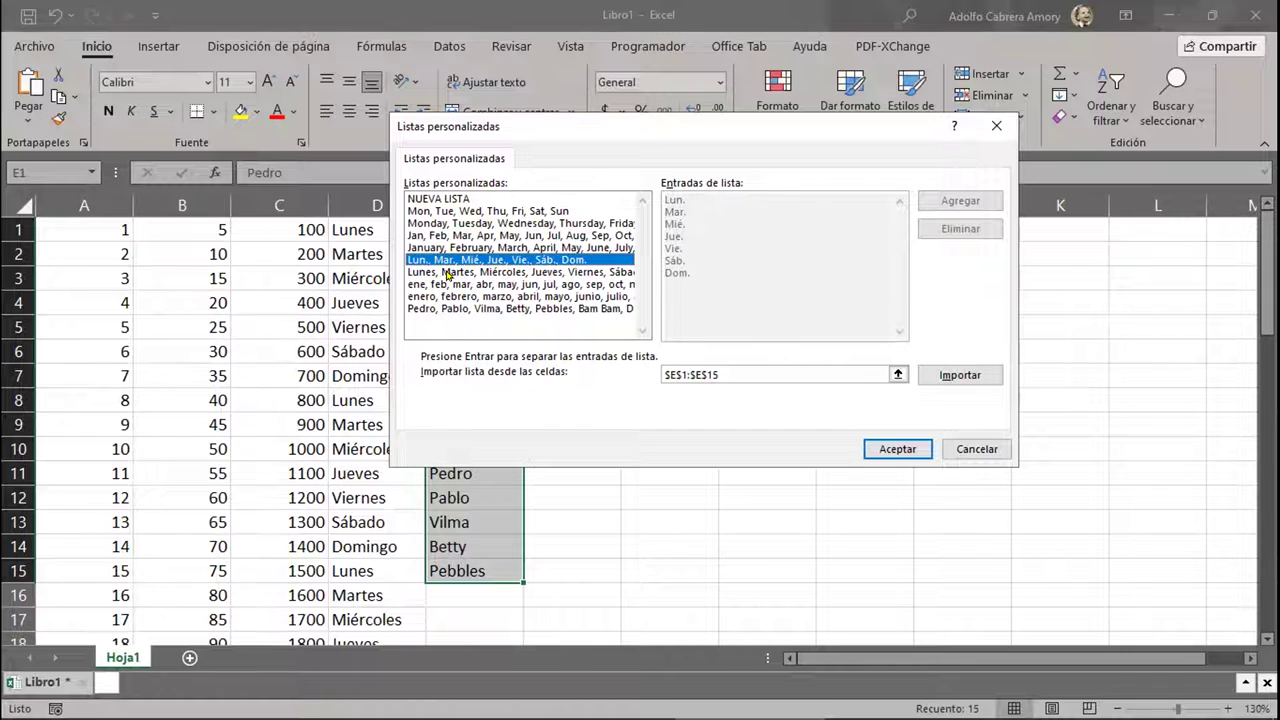
left_click(444, 274)
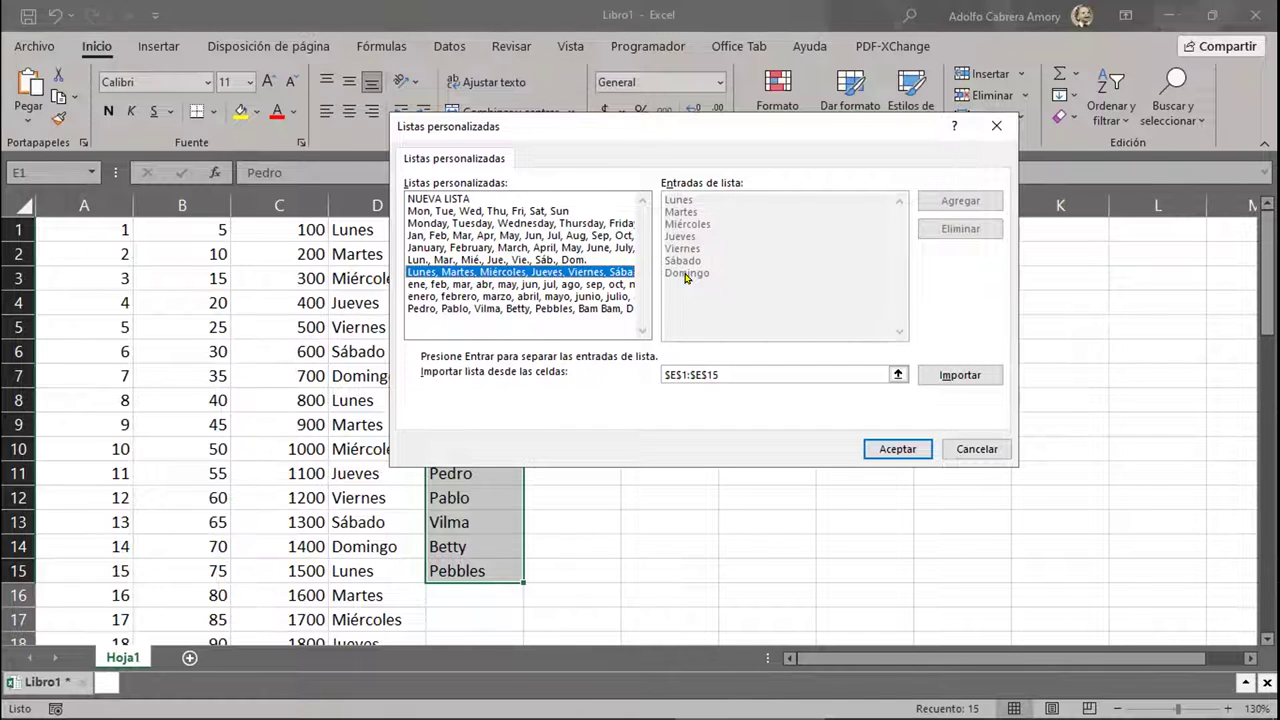
left_click_drag(560, 134, 696, 126)
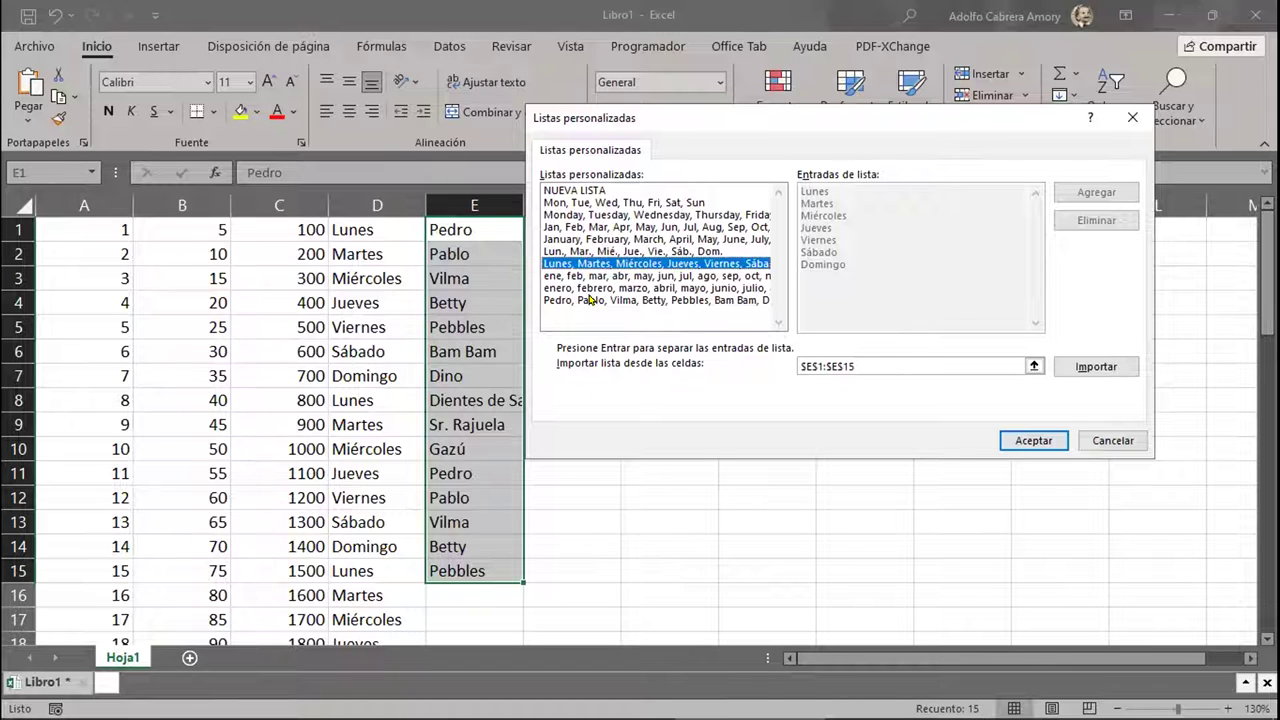
left_click(590, 299)
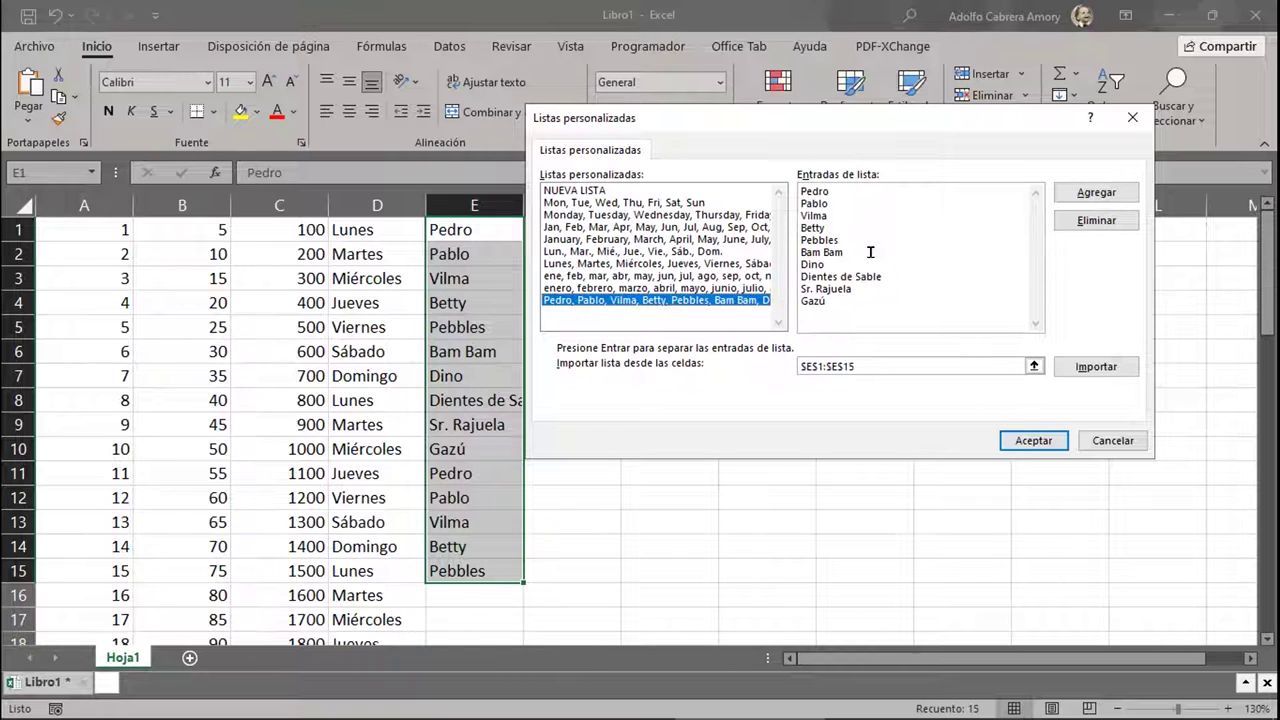
Step: Compare the predefined weekday and month lists with the custom Flintstones character list by going through their entries once more
left_click(657, 203)
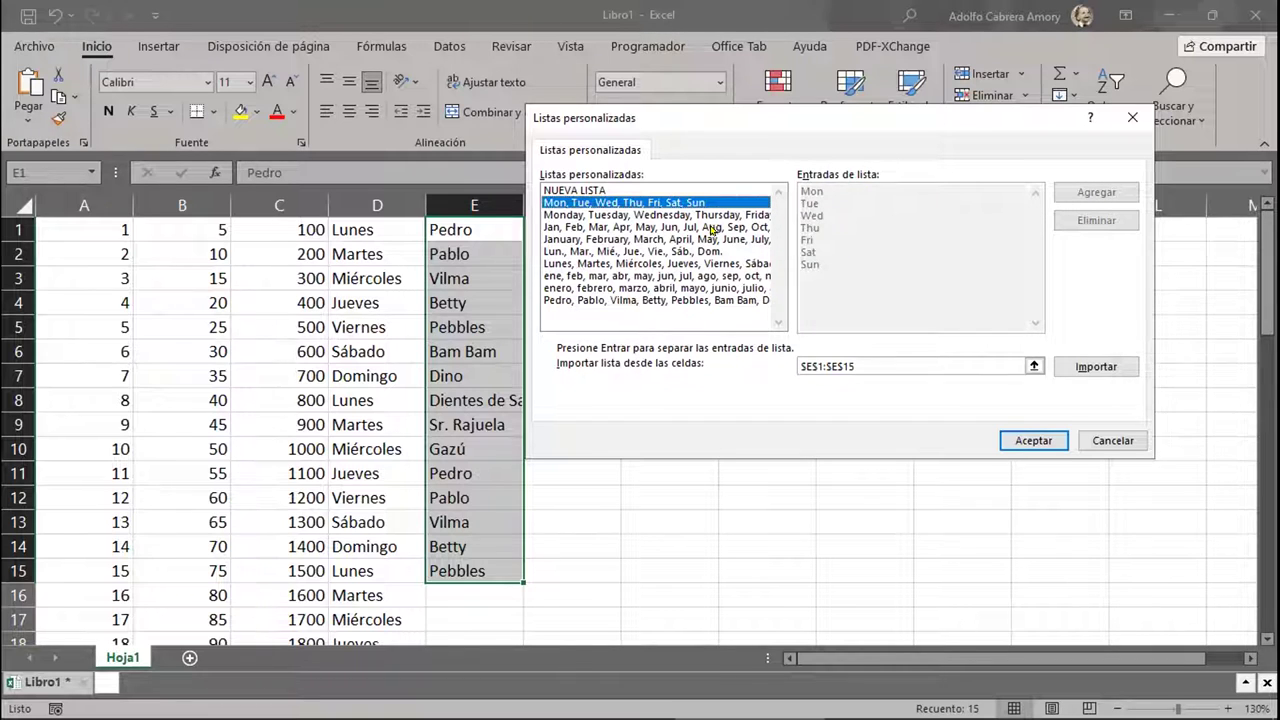
left_click(682, 215)
left_click(679, 228)
left_click(680, 239)
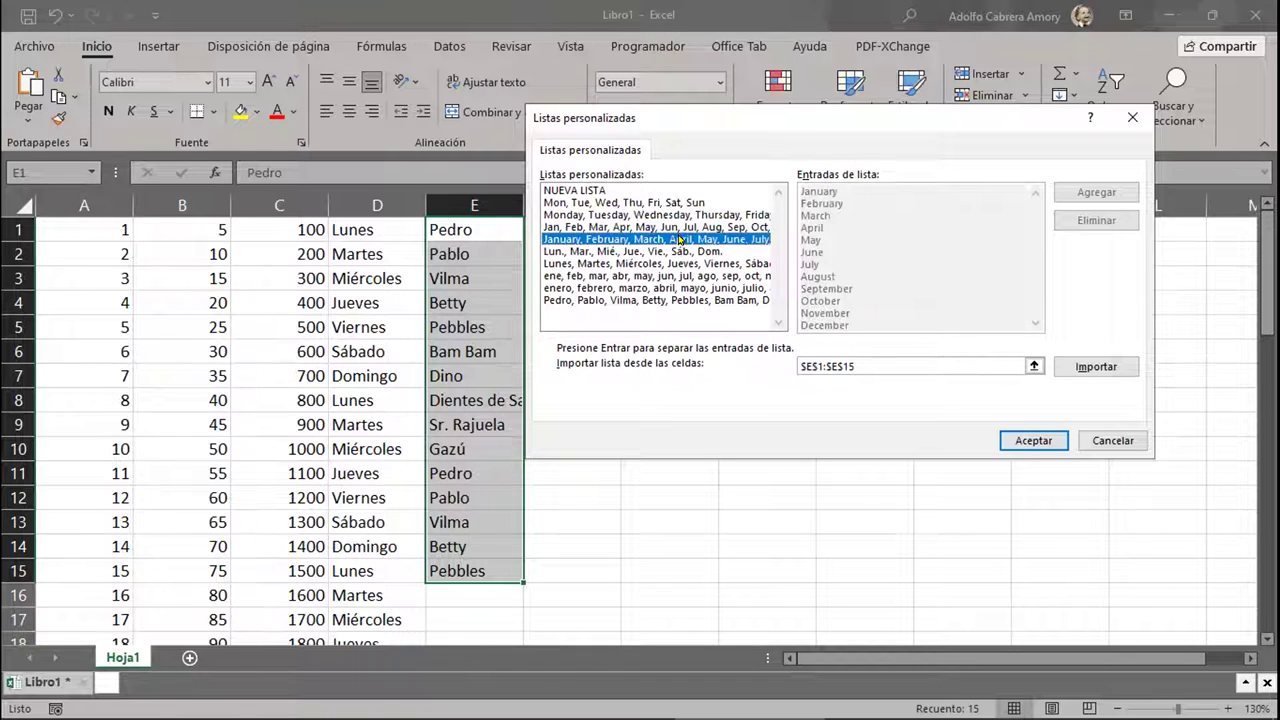
left_click(675, 251)
left_click(673, 264)
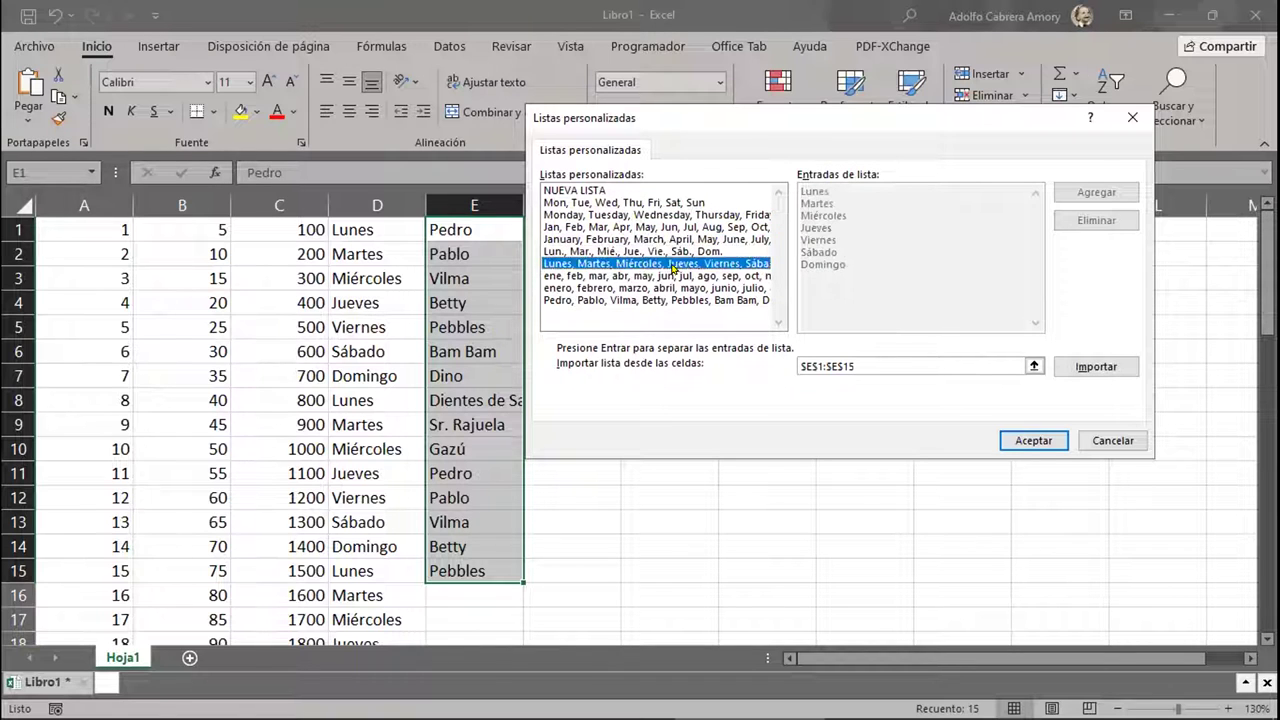
left_click(670, 288)
left_click(671, 300)
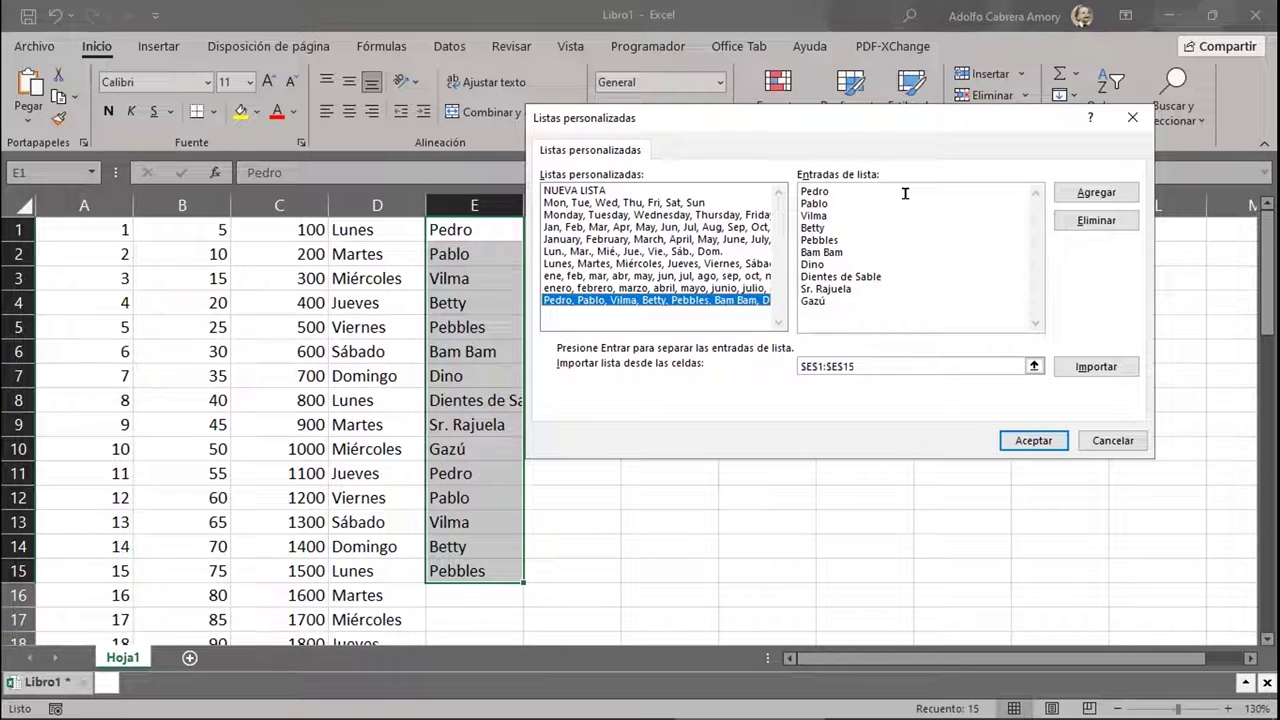
left_click(577, 191)
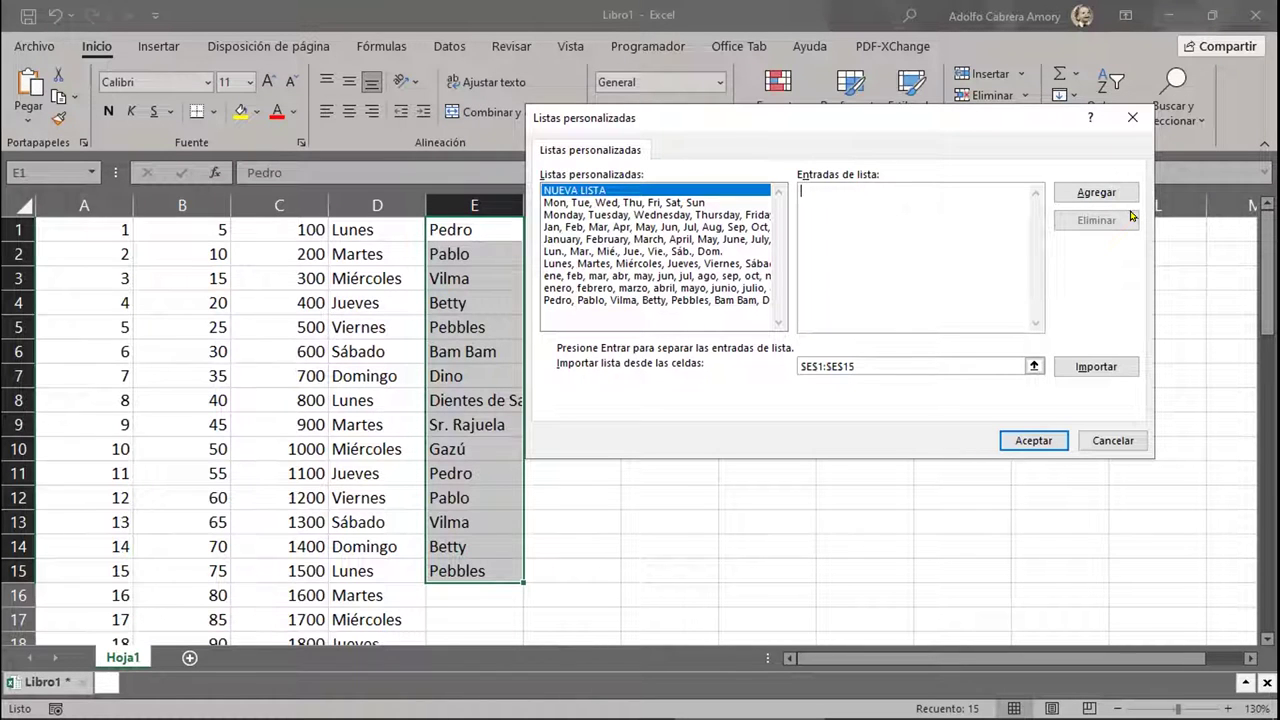
type("Maritza")
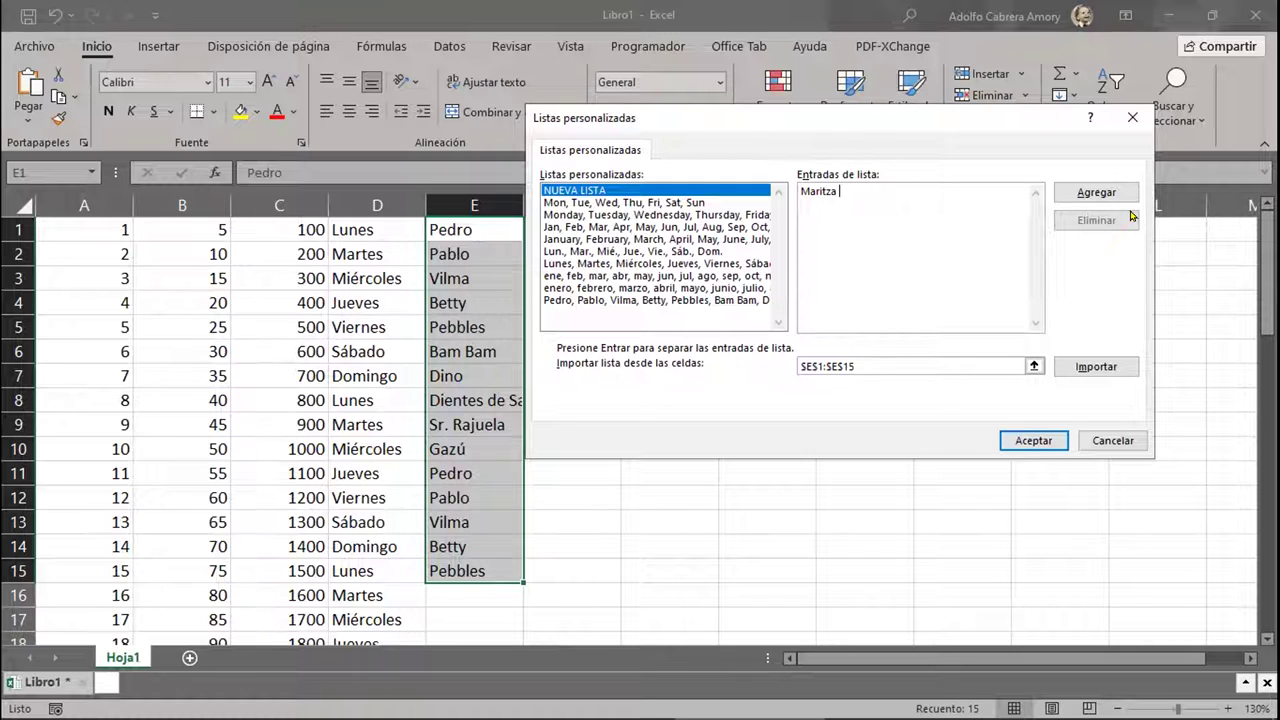
left_click(1110, 441)
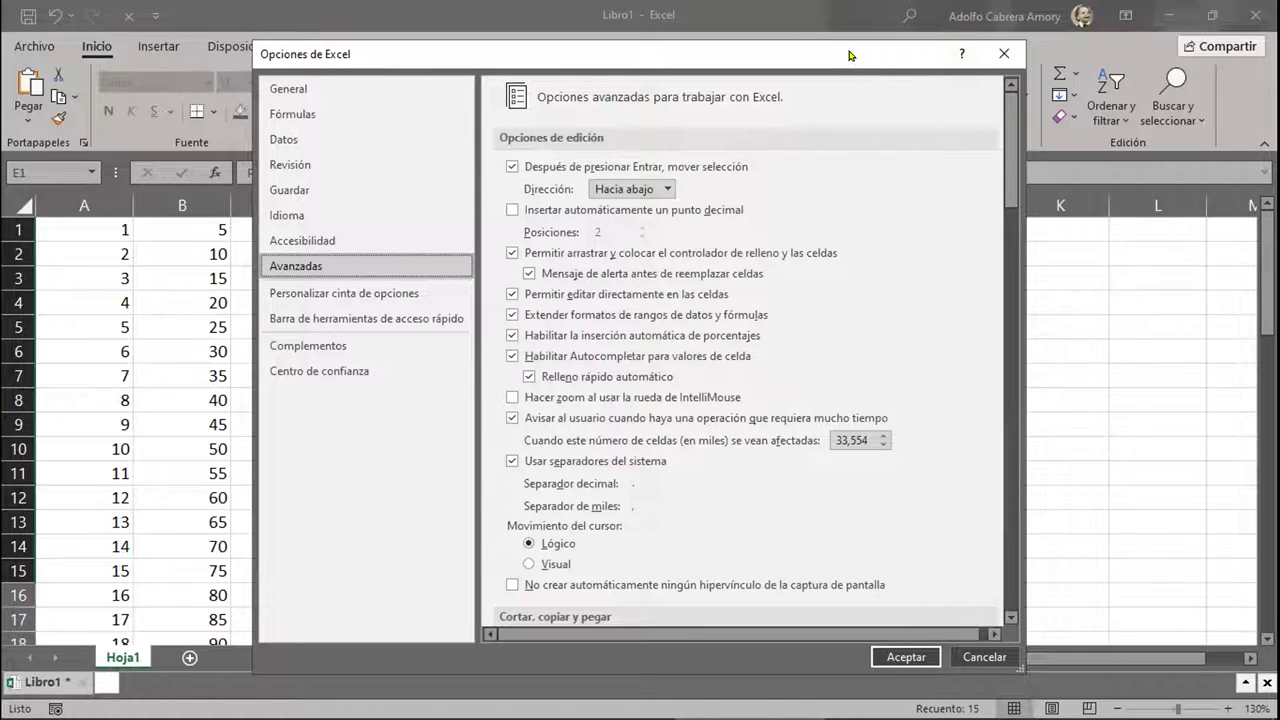
Step: Close the Excel options and deselect the filled range in column E
left_click_drag(850, 52, 808, 12)
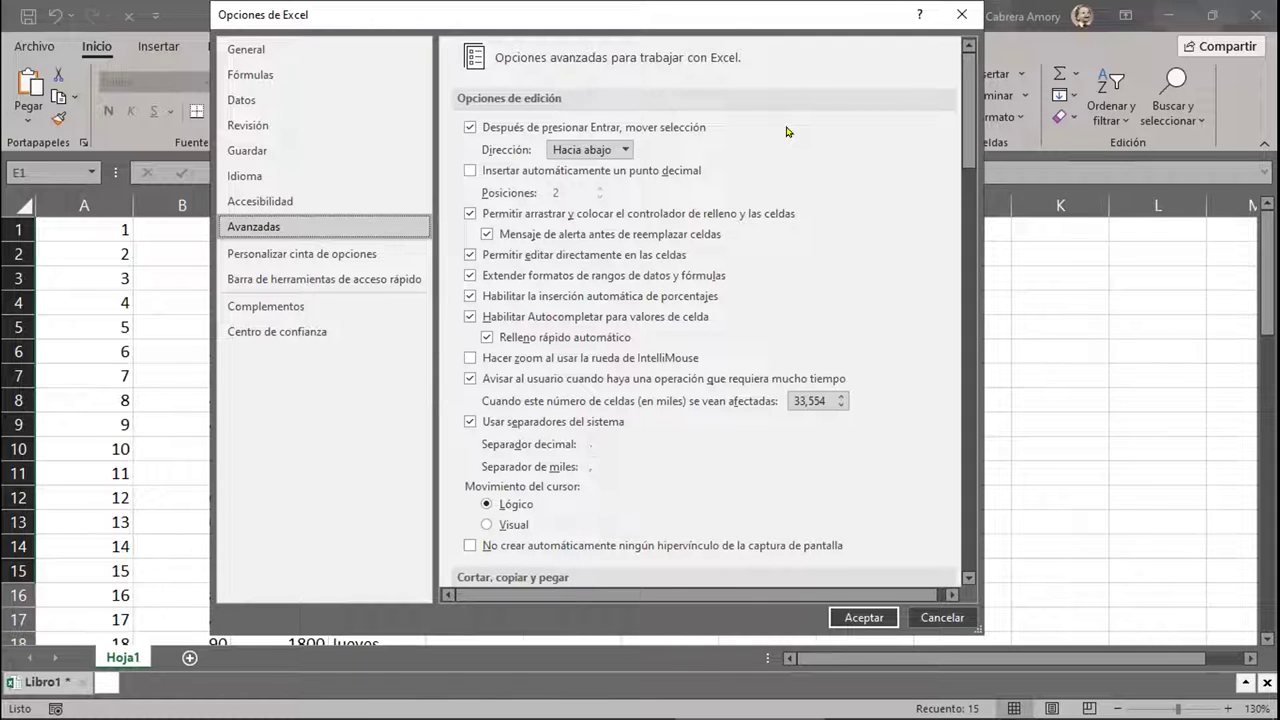
left_click_drag(726, 22, 766, 60)
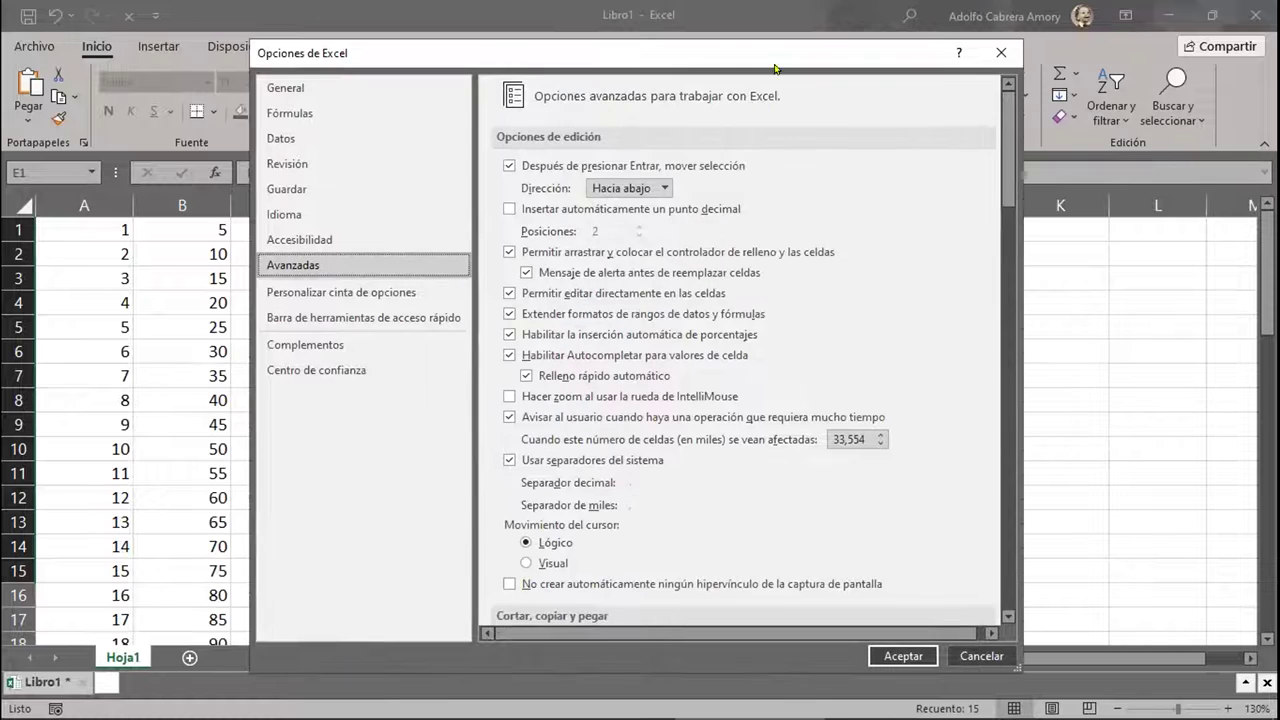
left_click(903, 654)
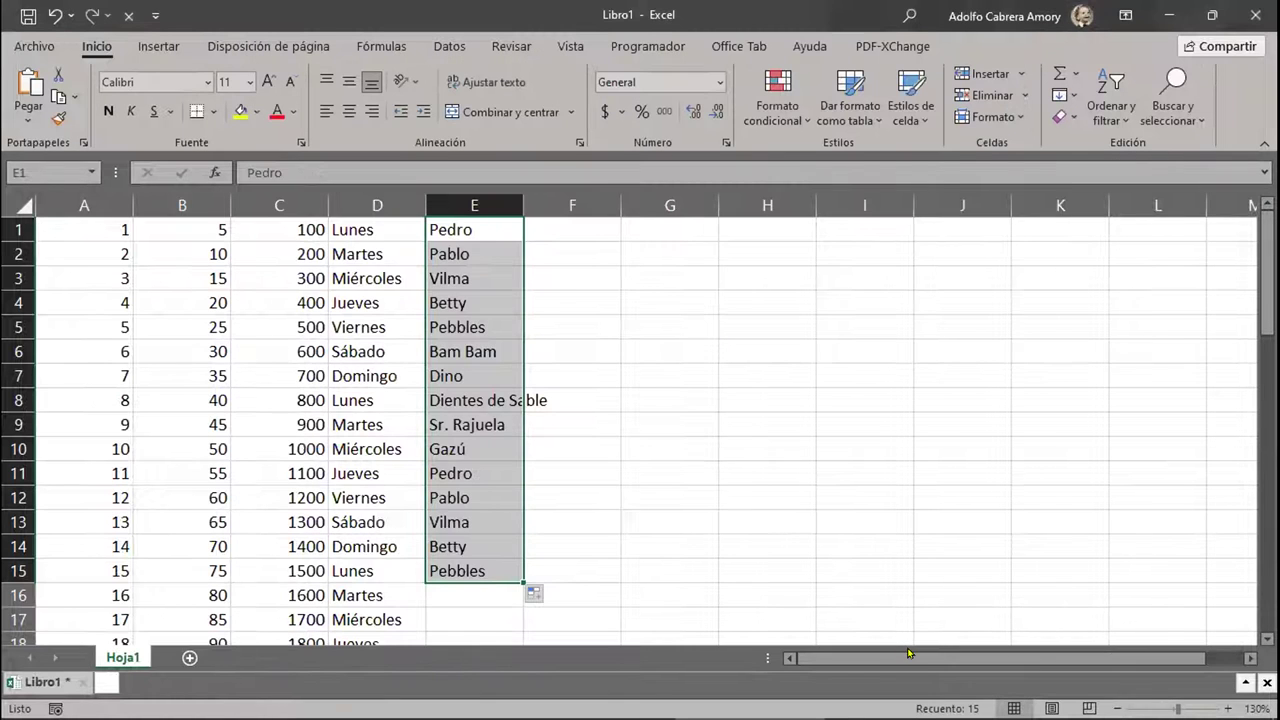
left_click(910, 320)
Step: Find the custom lists setting in the General section of the advanced Excel options and open its editor
mouse_move(770, 712)
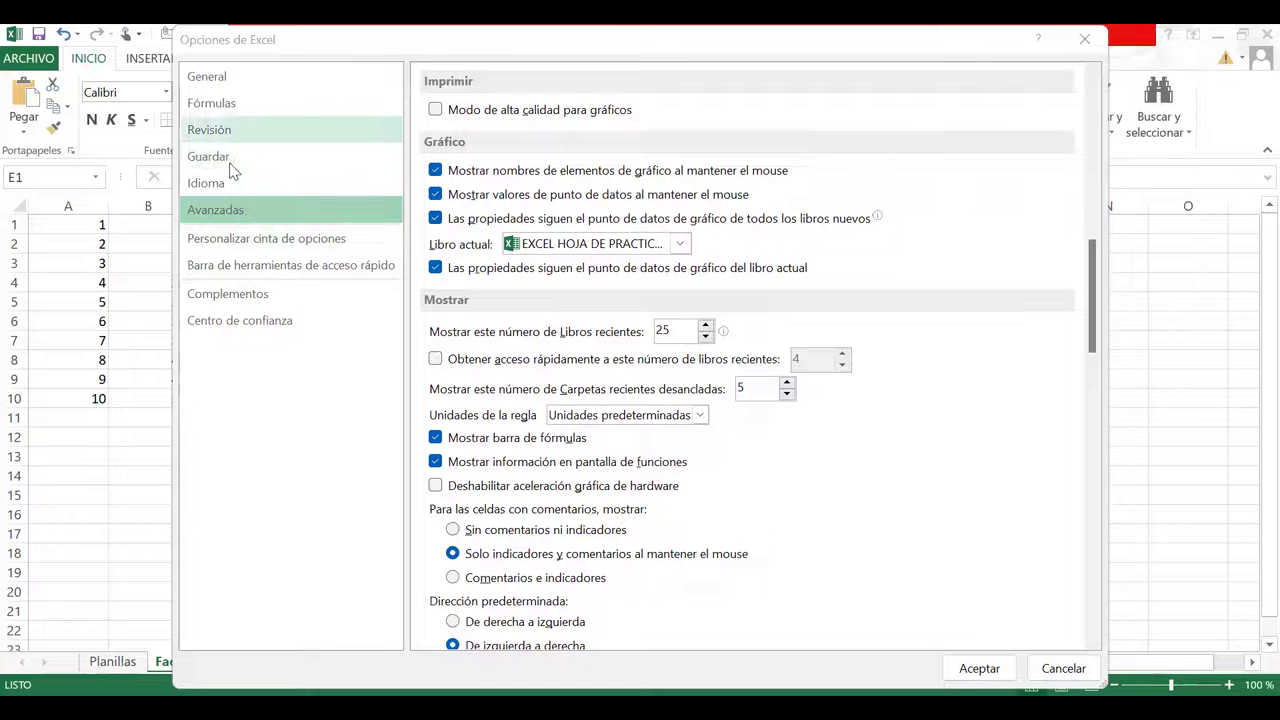
left_click(840, 600)
scroll(840, 600, "down", 8)
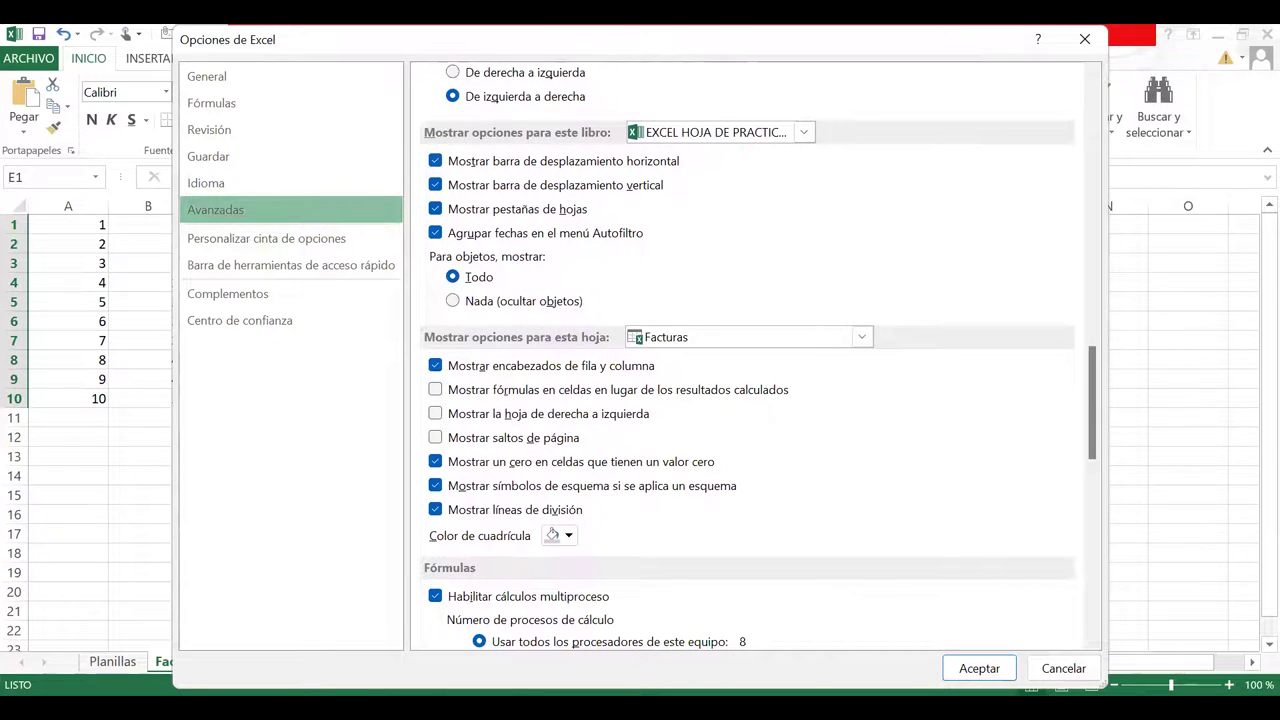
scroll(837, 600, "down", 10)
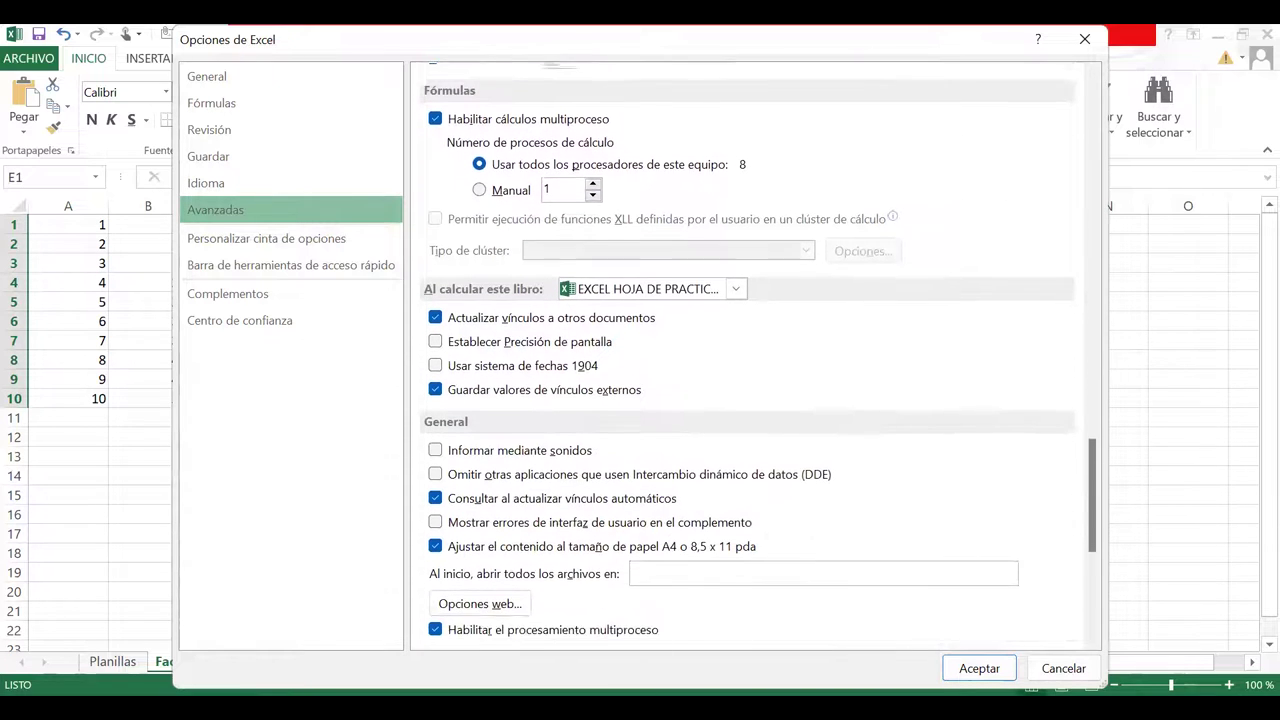
scroll(837, 600, "down", 3)
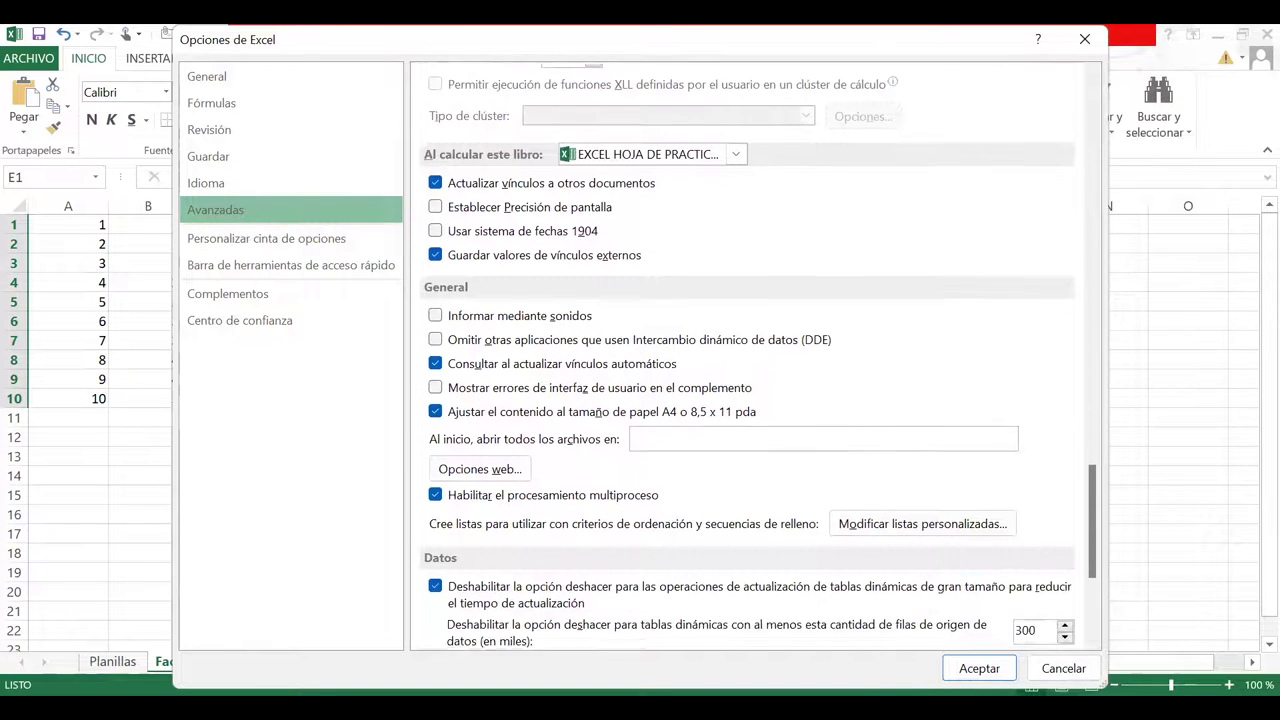
scroll(840, 598, "down", 1)
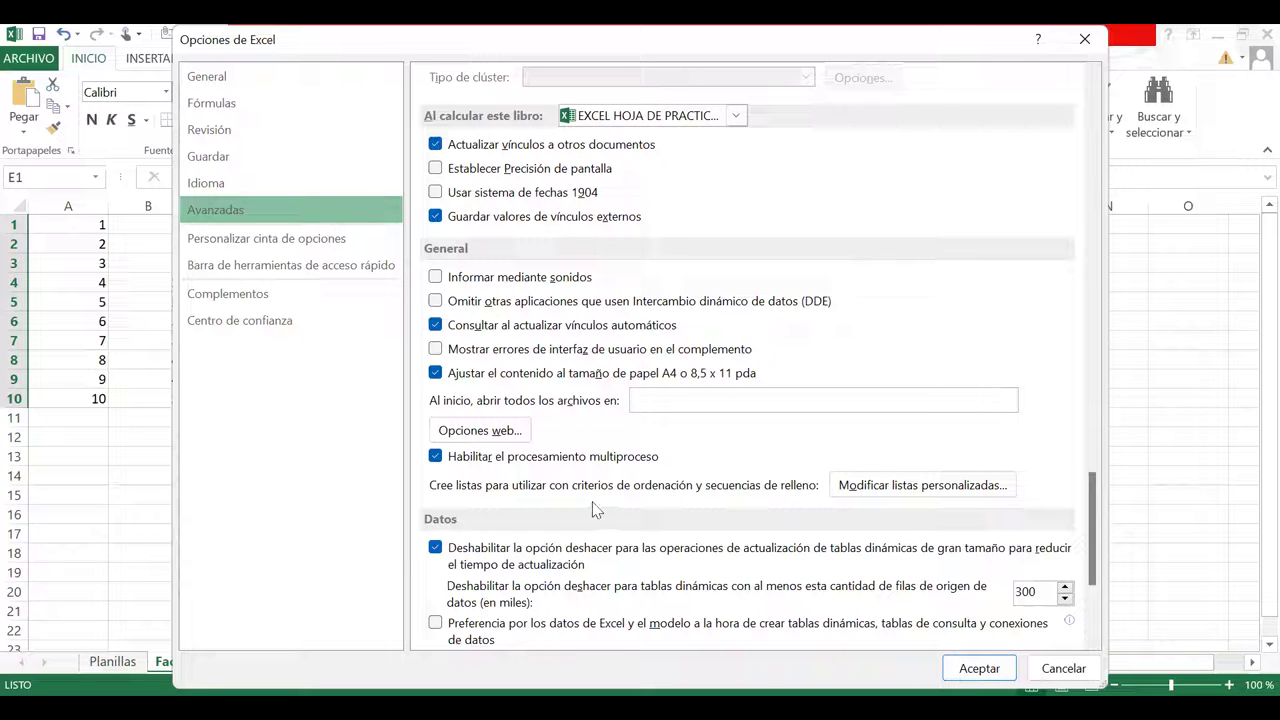
left_click(872, 491)
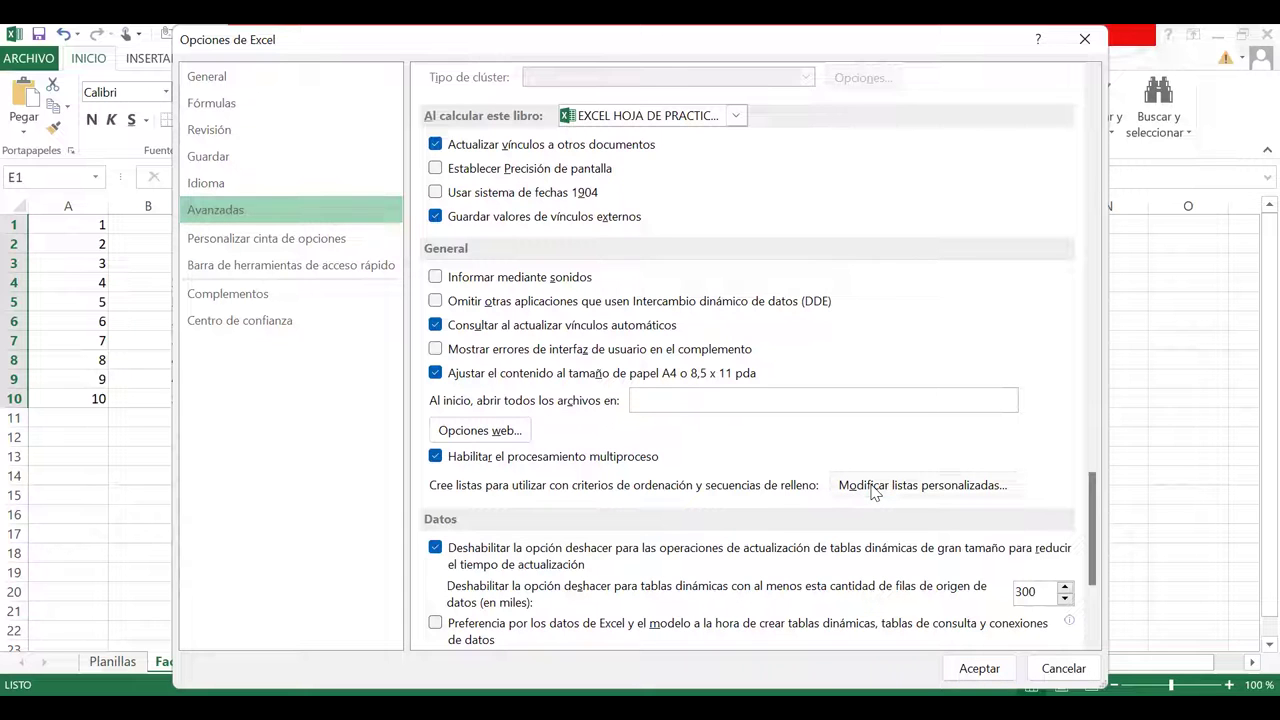
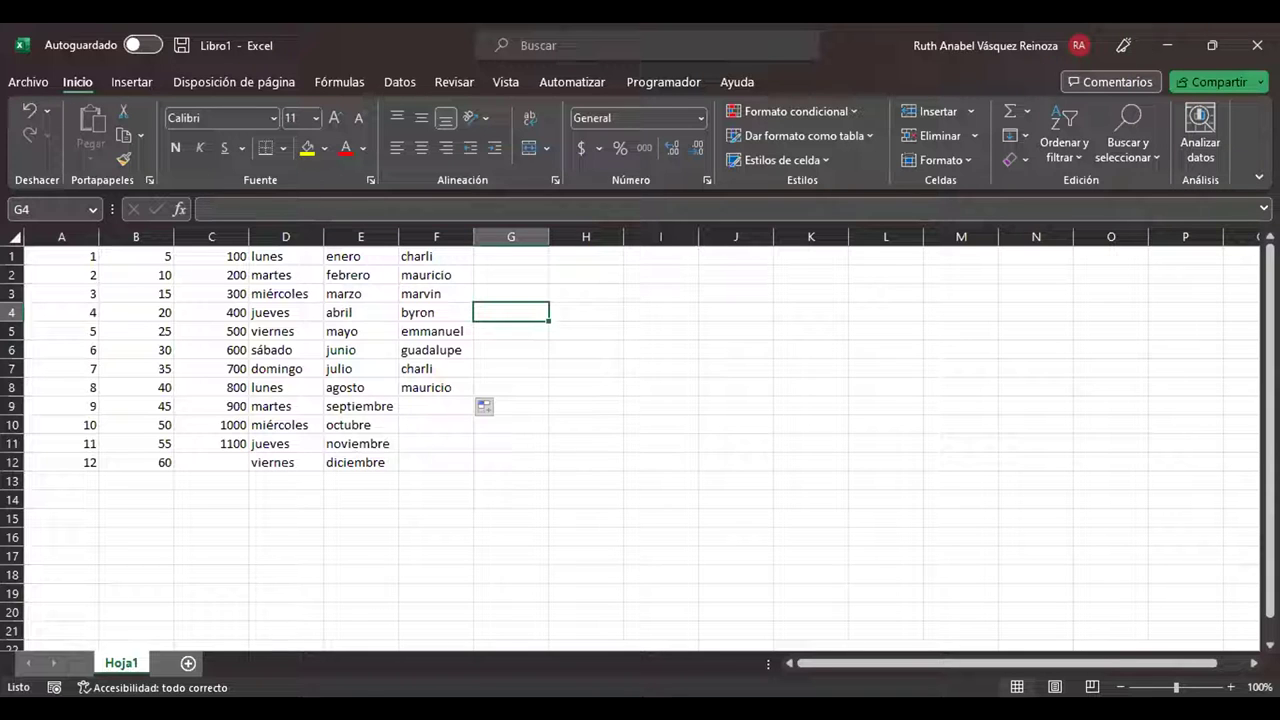
Step: Enter the first two names of the column F list in cells G1 and G2, each with a capital initial
left_click(580, 298)
left_click(549, 330)
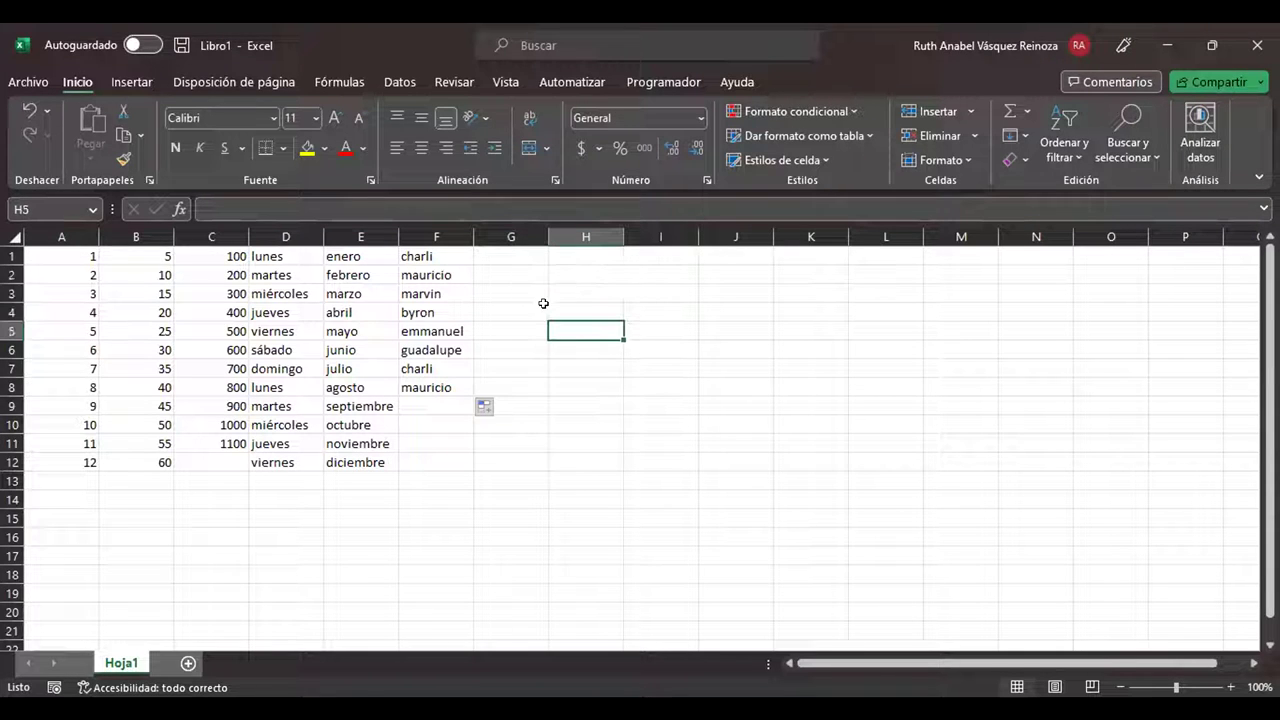
left_click(501, 254)
type("Cha")
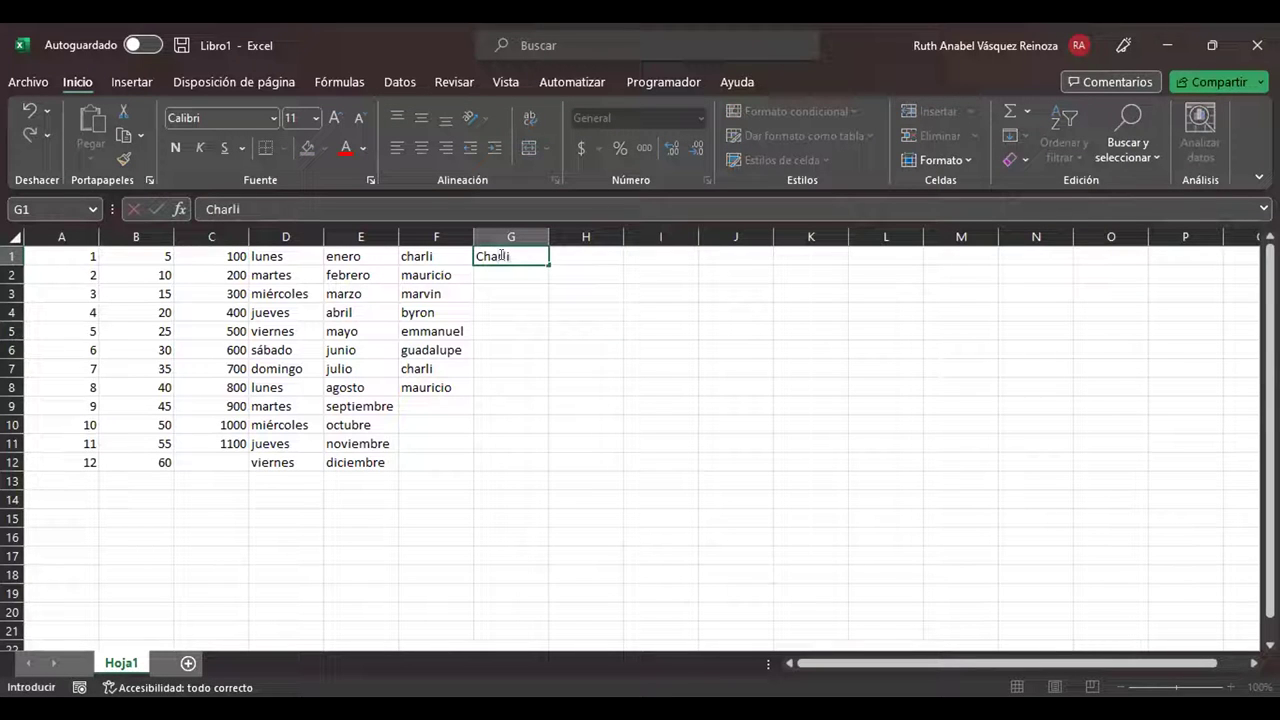
type("rli")
key("Return")
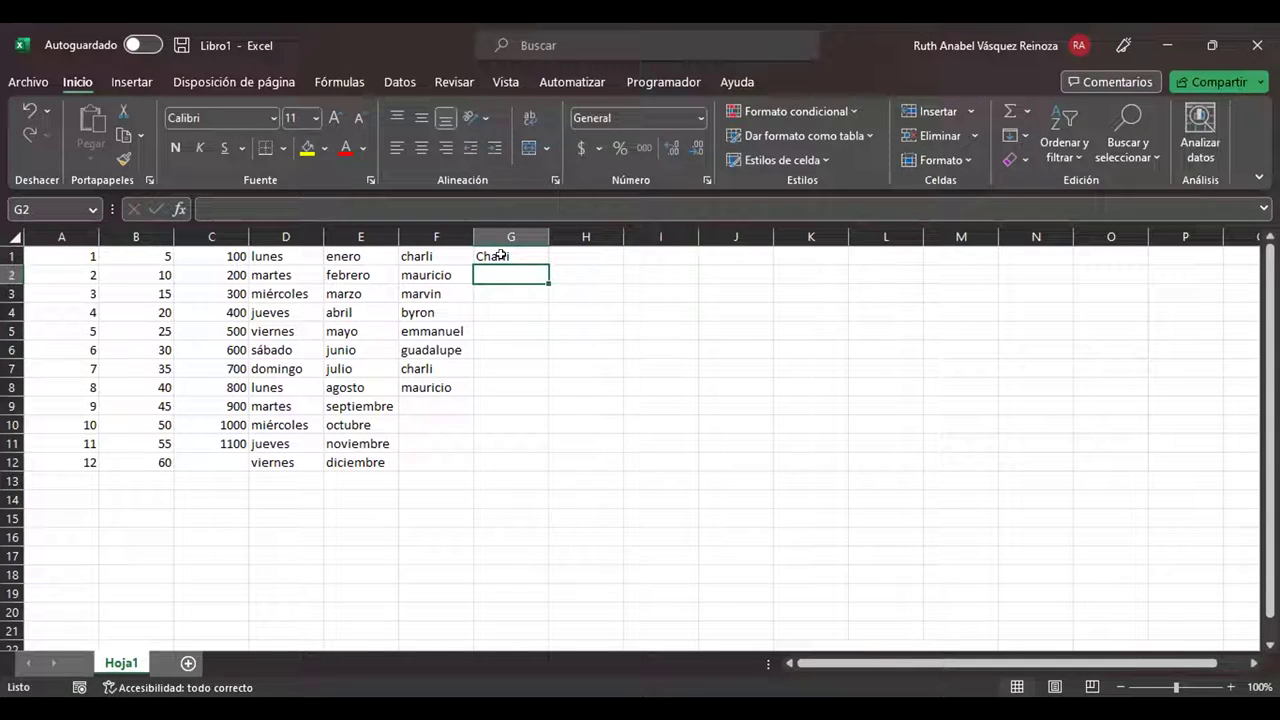
type("Mauricio")
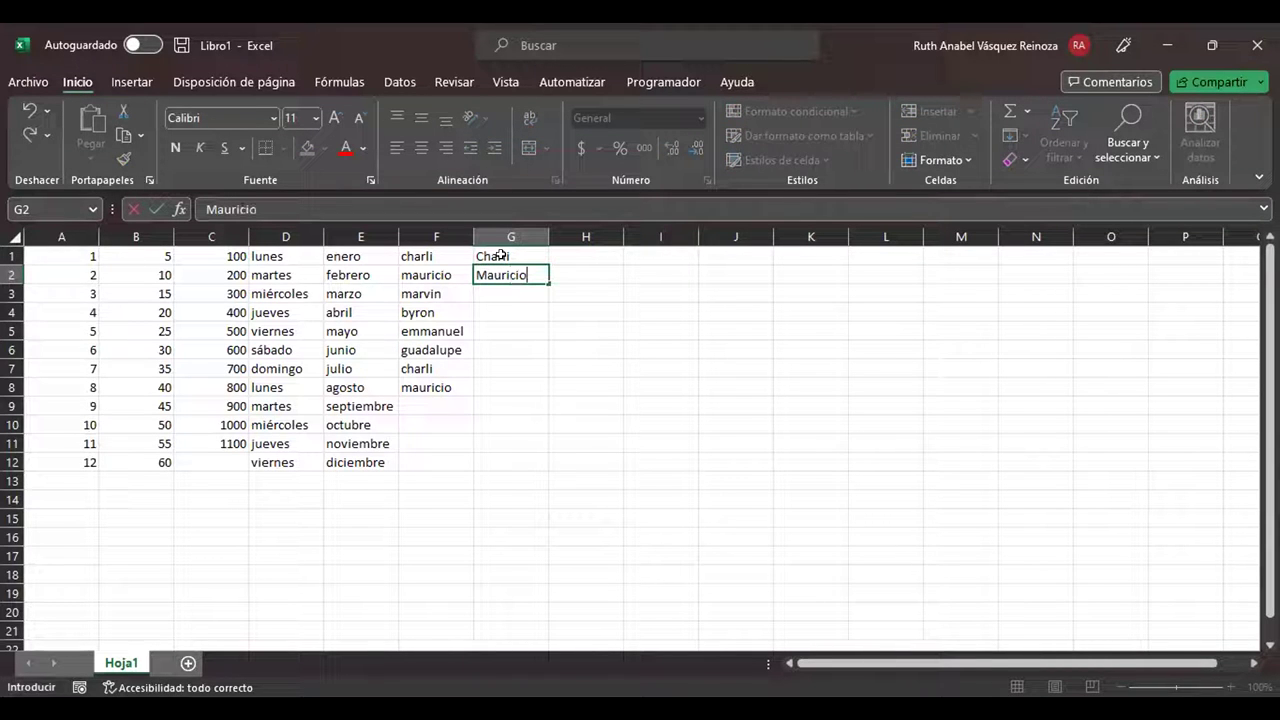
key("Return")
Step: Autofill column G downward from the two names in G1:G2
left_click_drag(520, 248, 544, 291)
left_click(550, 274)
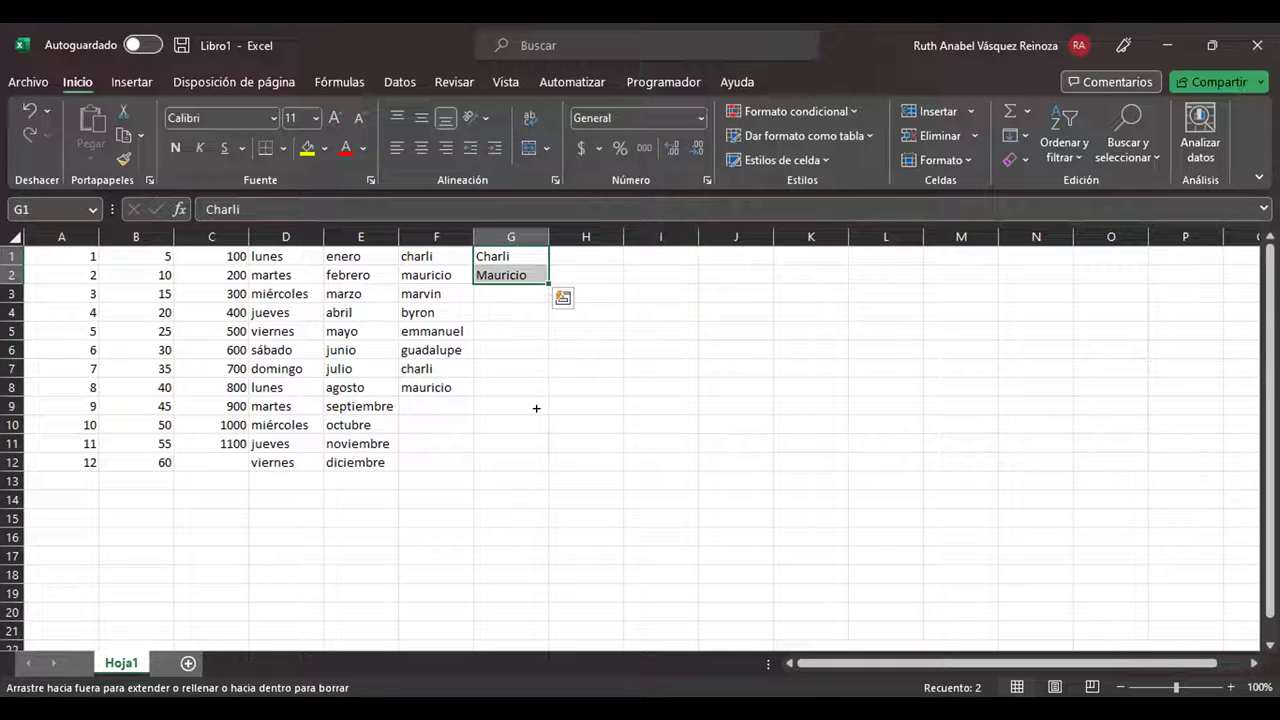
left_click_drag(642, 426, 548, 481)
left_click(660, 425)
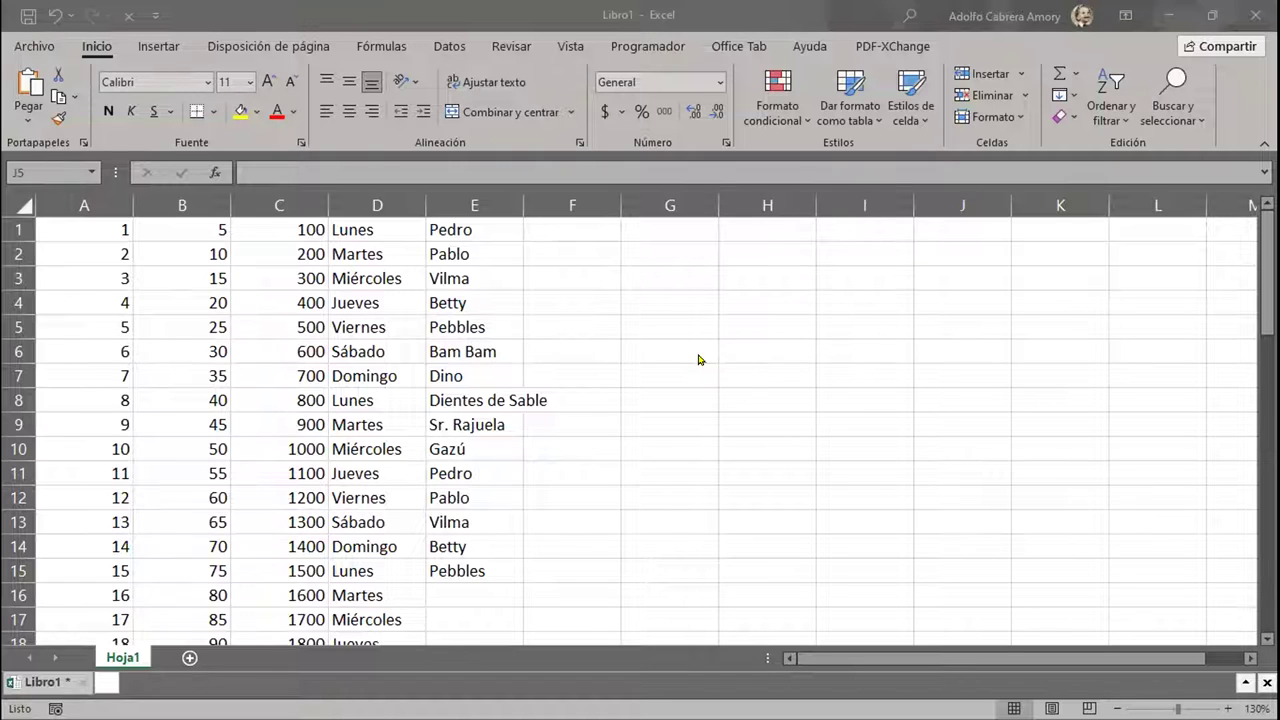
left_click(35, 47)
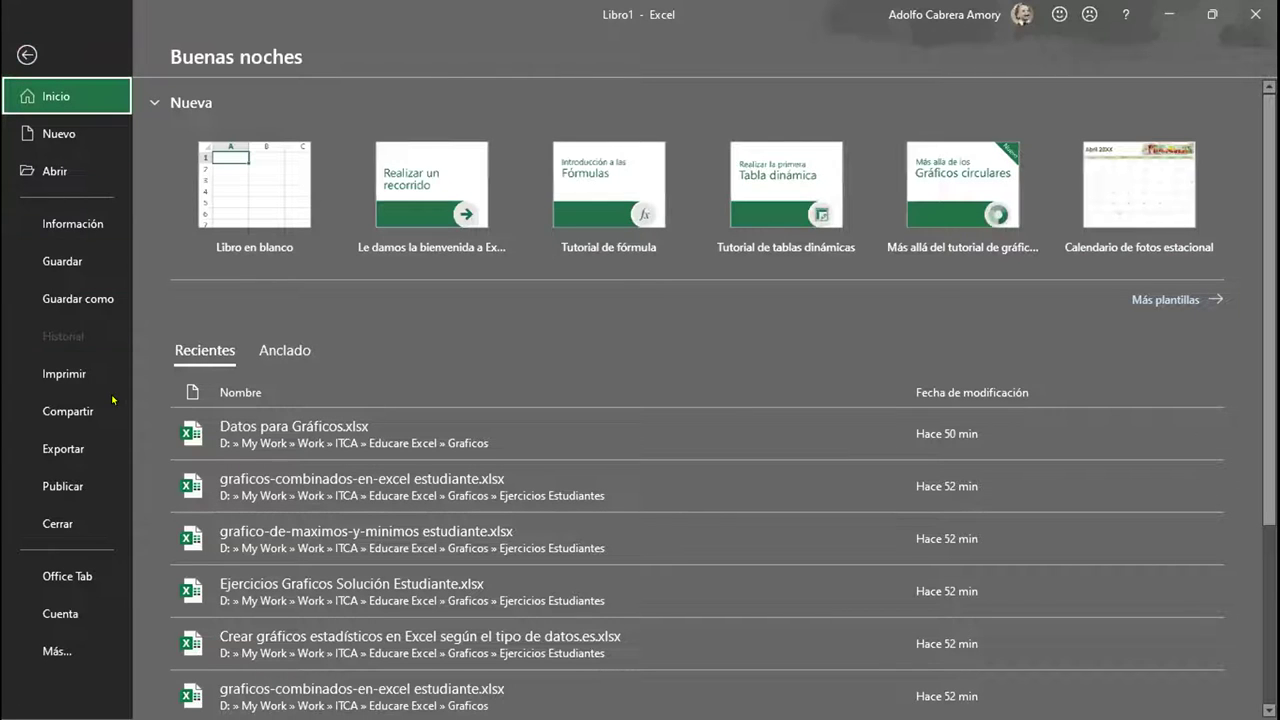
left_click(85, 644)
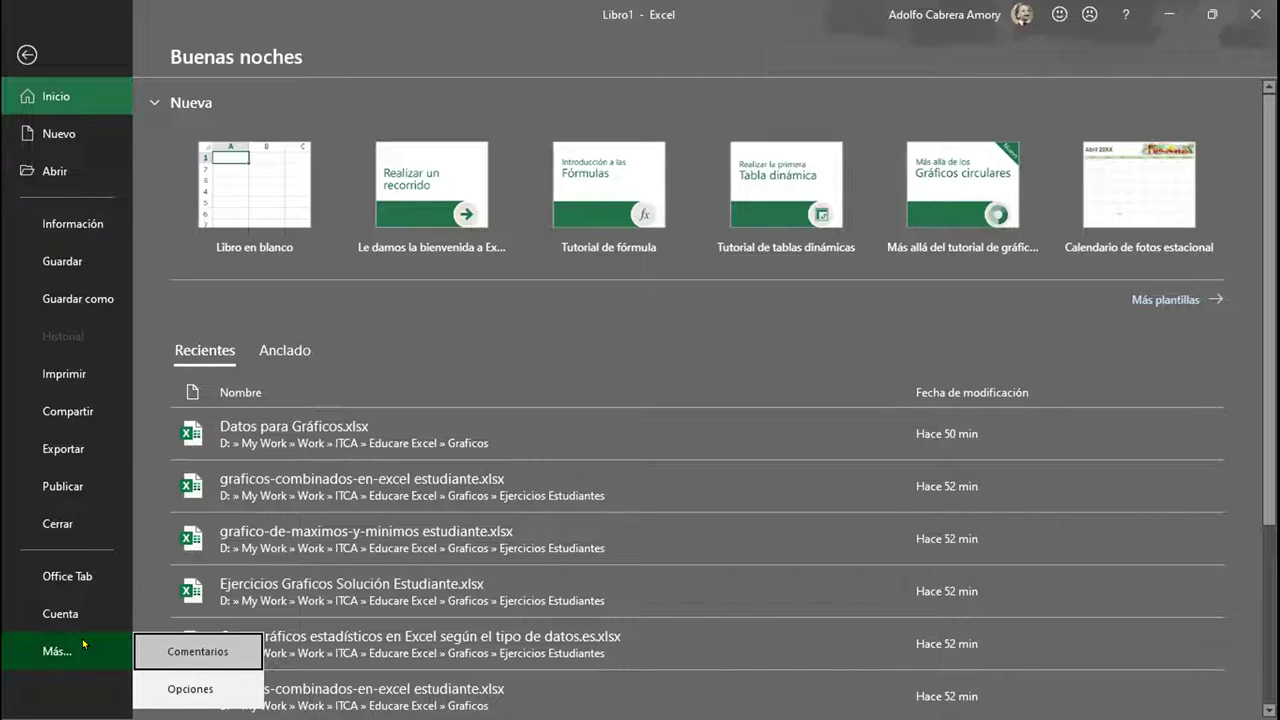
left_click(40, 57)
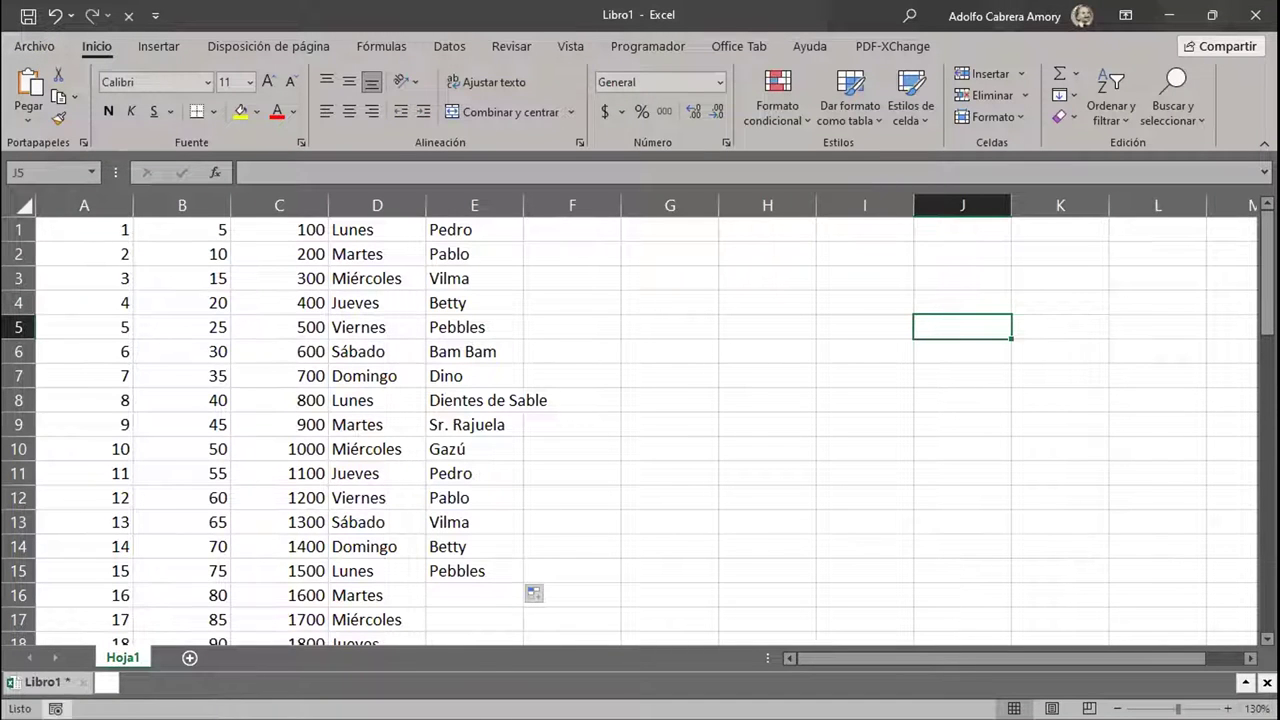
Step: Launch Painter Mouse to highlight the pointer and minimise its settings window
left_click(17, 705)
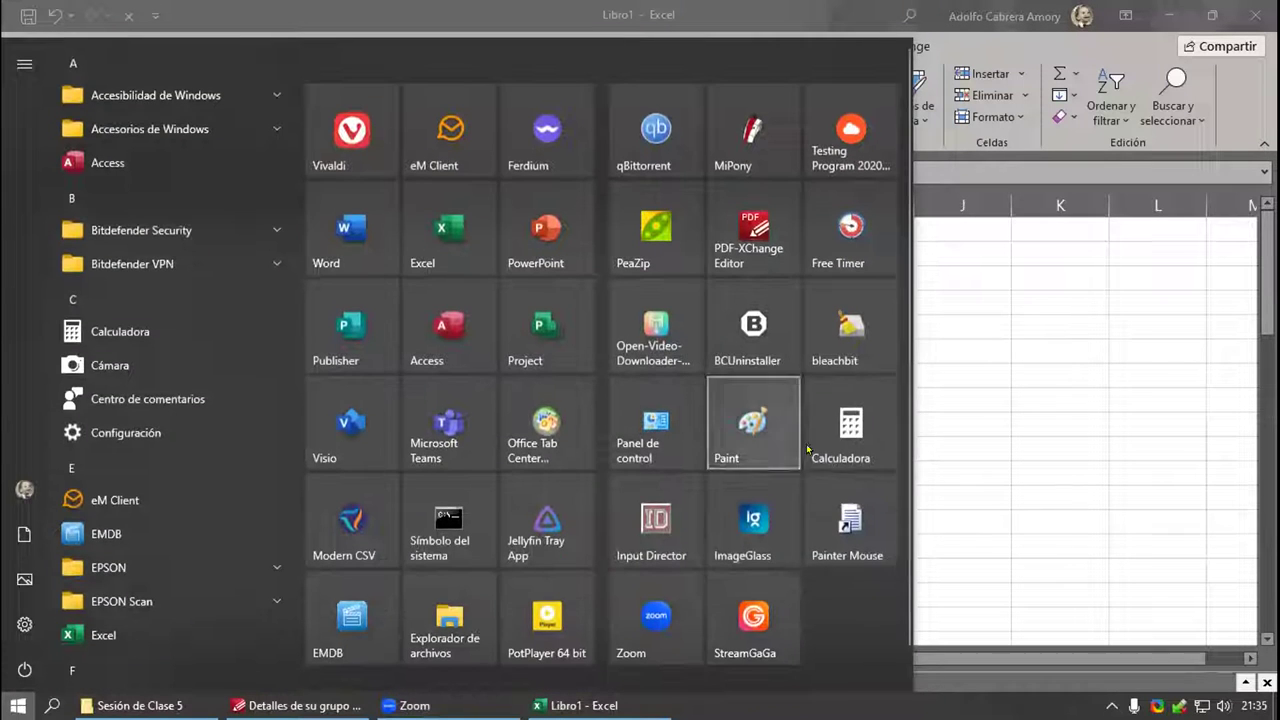
left_click(857, 520)
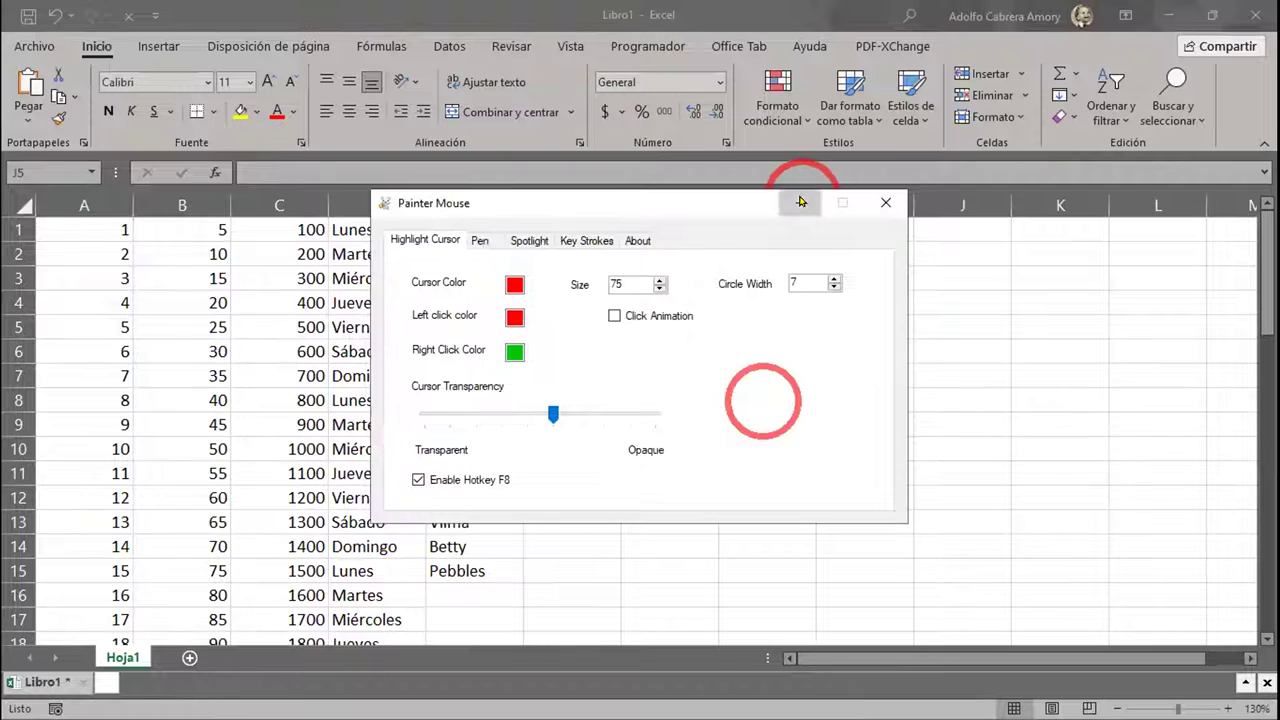
left_click(801, 202)
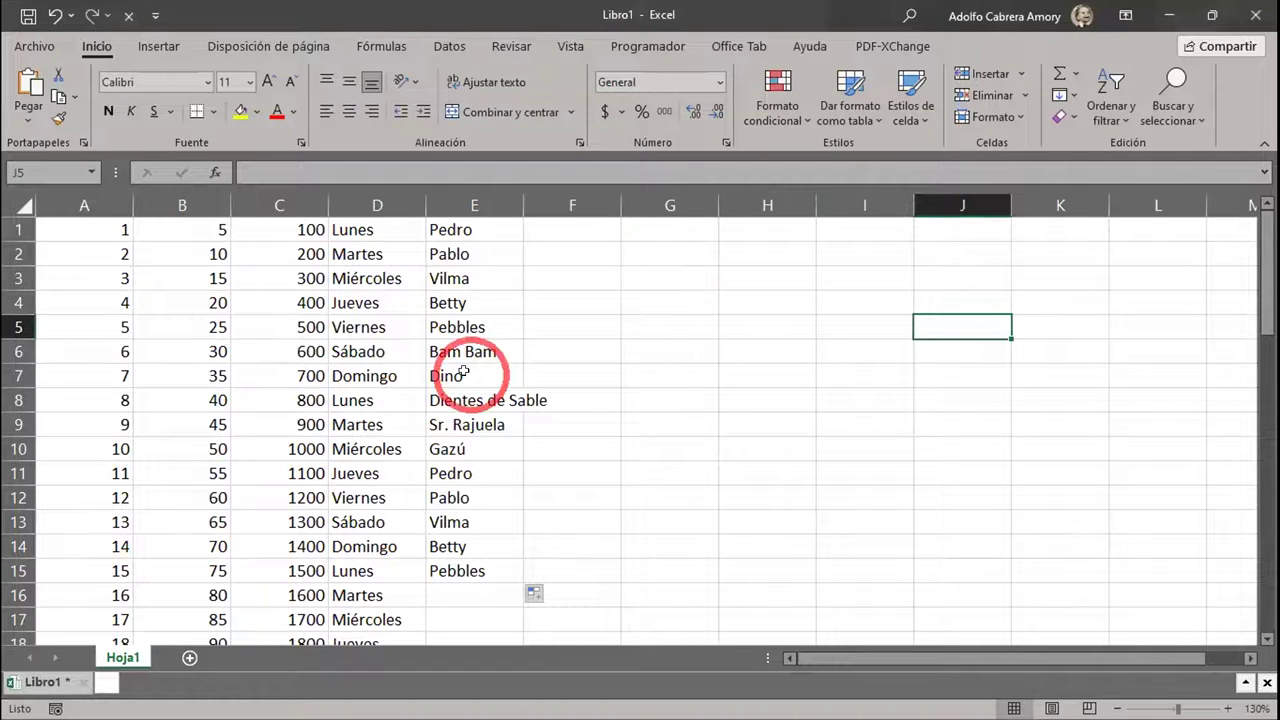
Step: Show where the Excel options are reached among the additional file commands and return to the worksheet
left_click(35, 47)
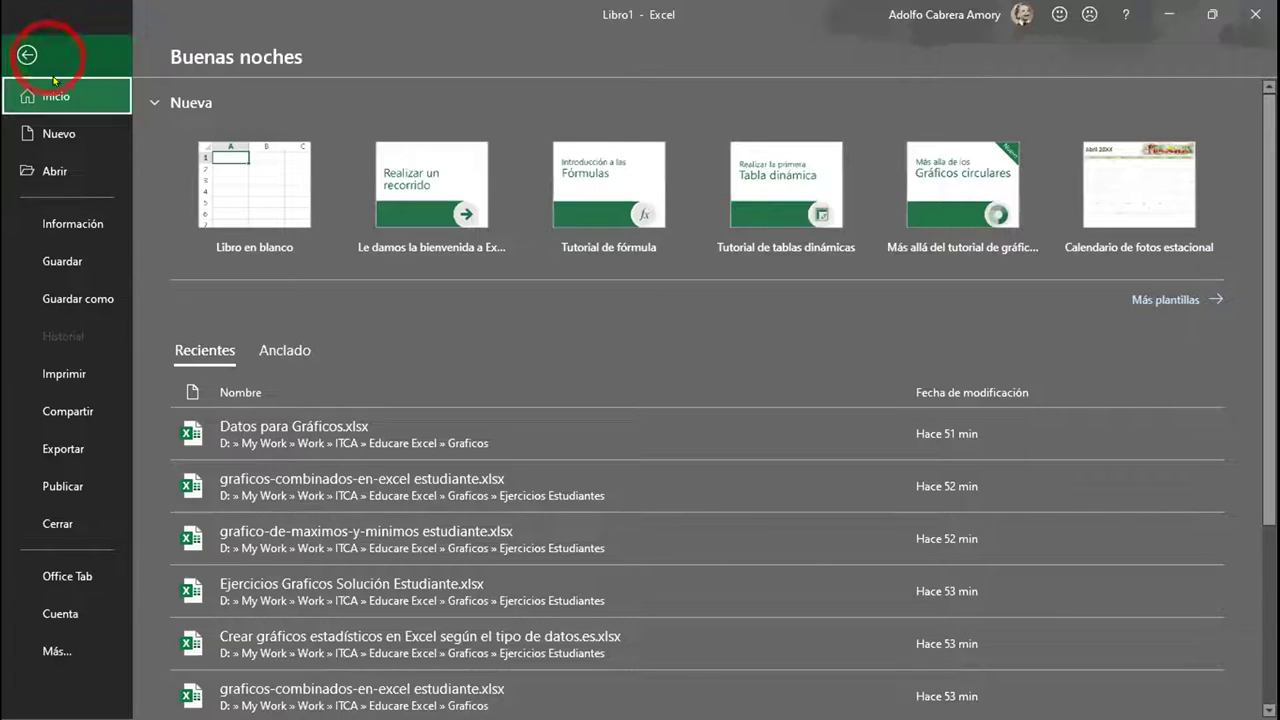
left_click(93, 643)
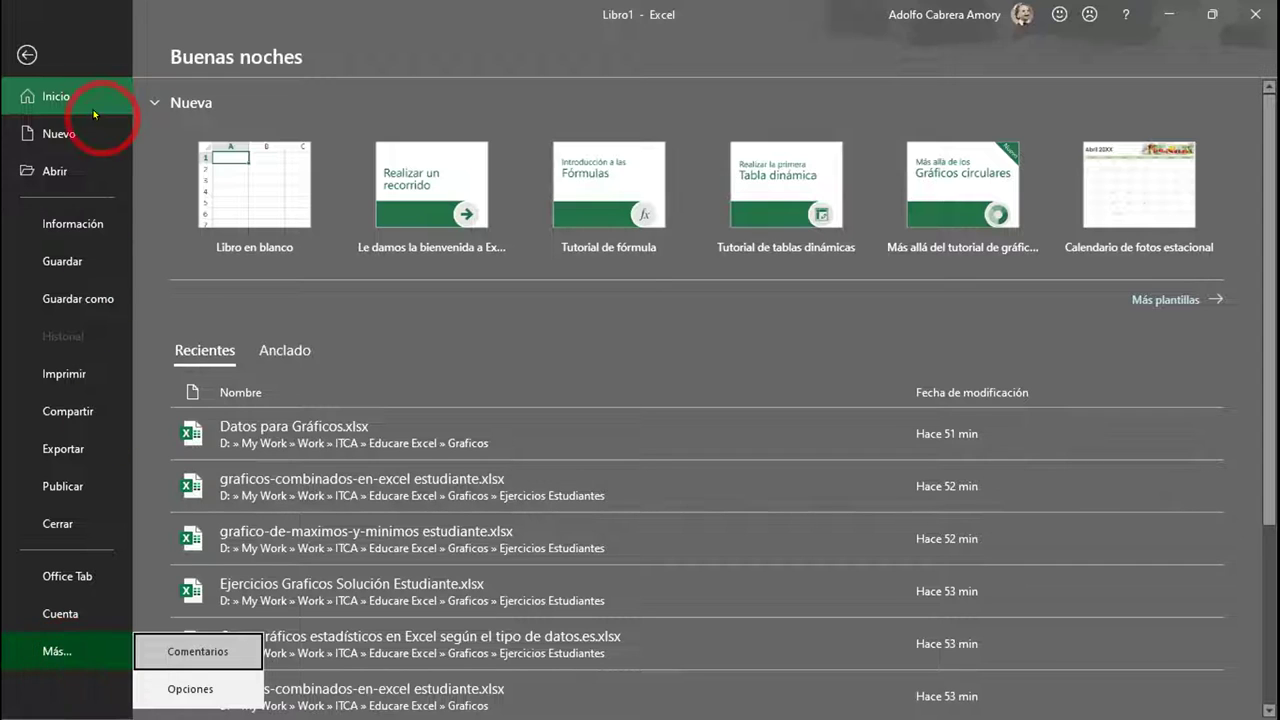
left_click(24, 55)
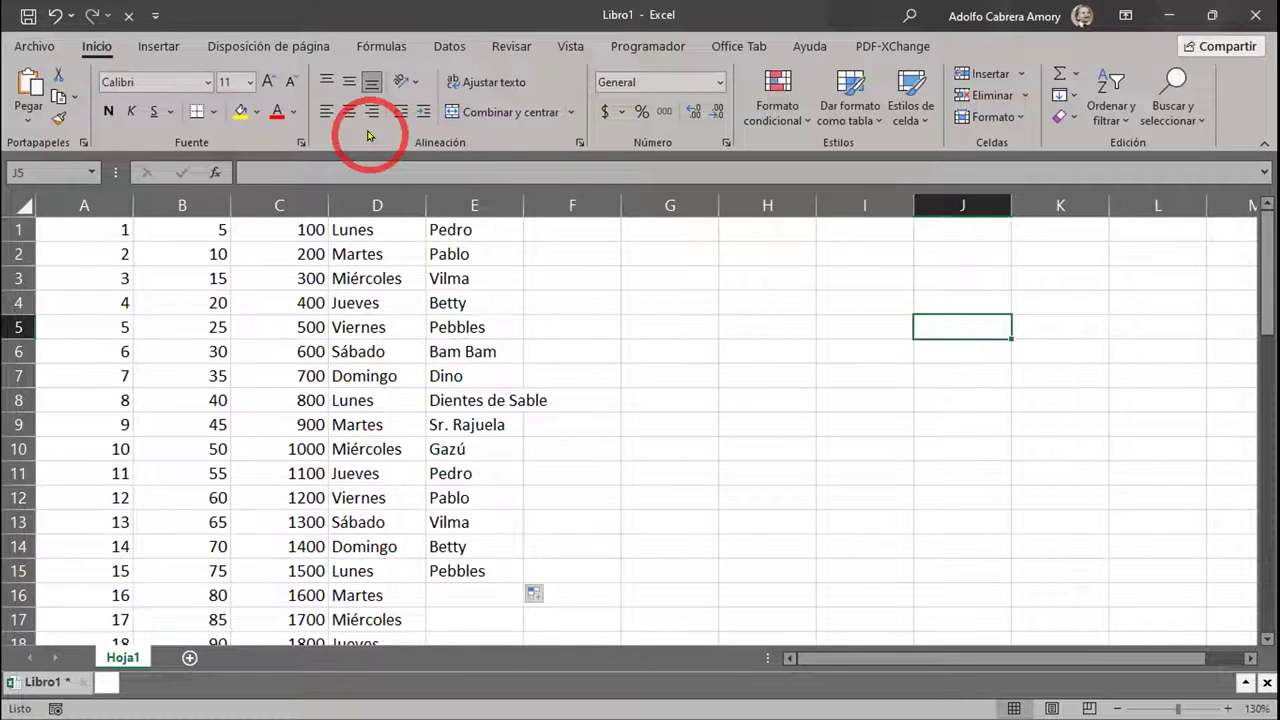
key("alt+Tab")
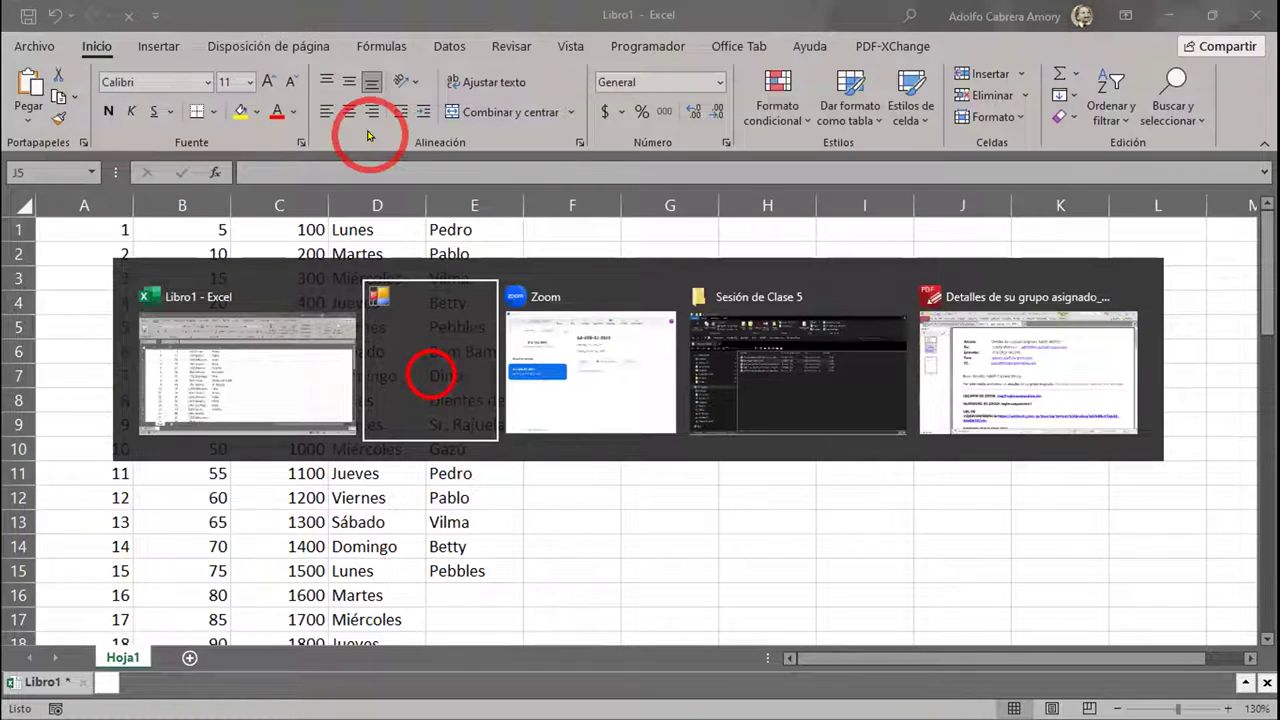
key("Escape")
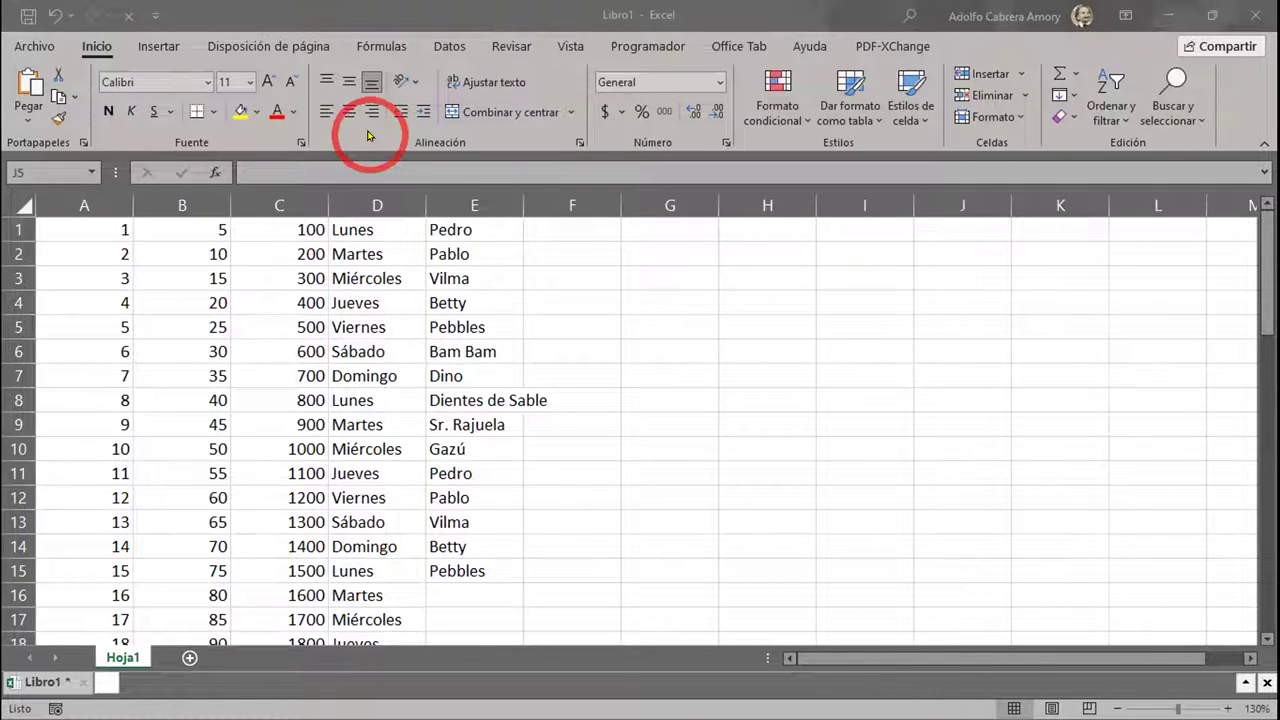
left_click(711, 477)
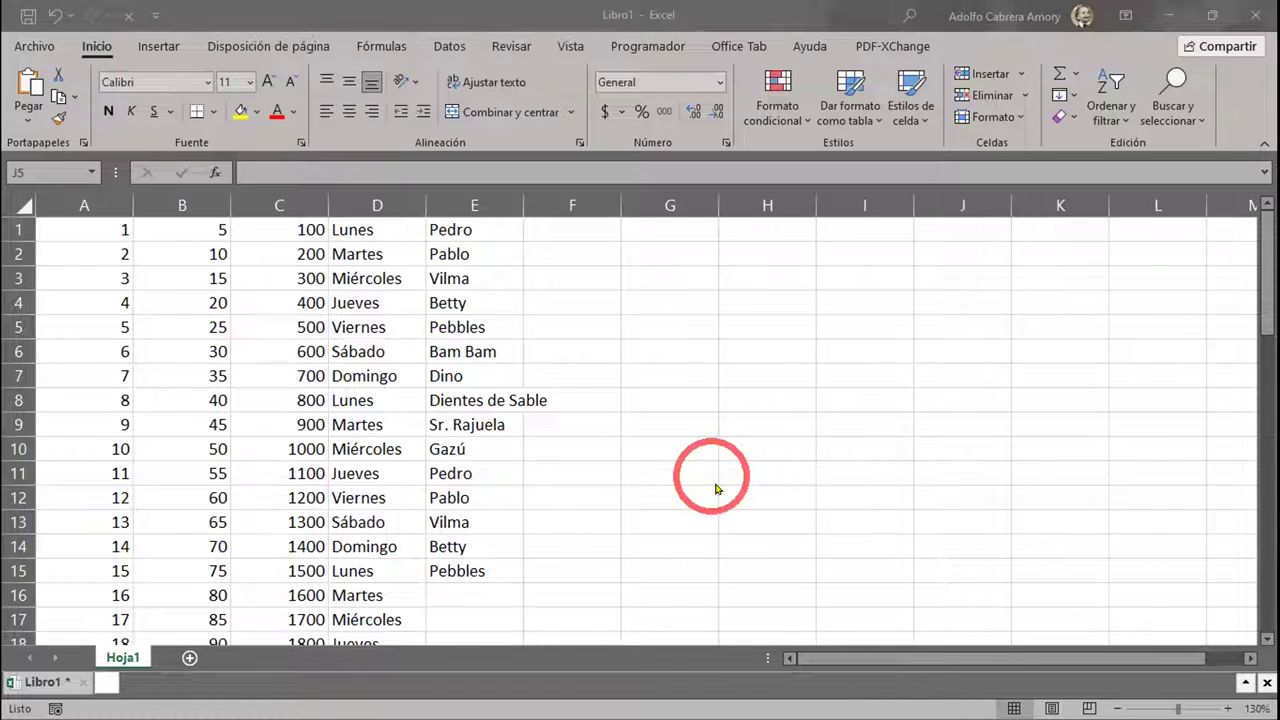
left_click(727, 635)
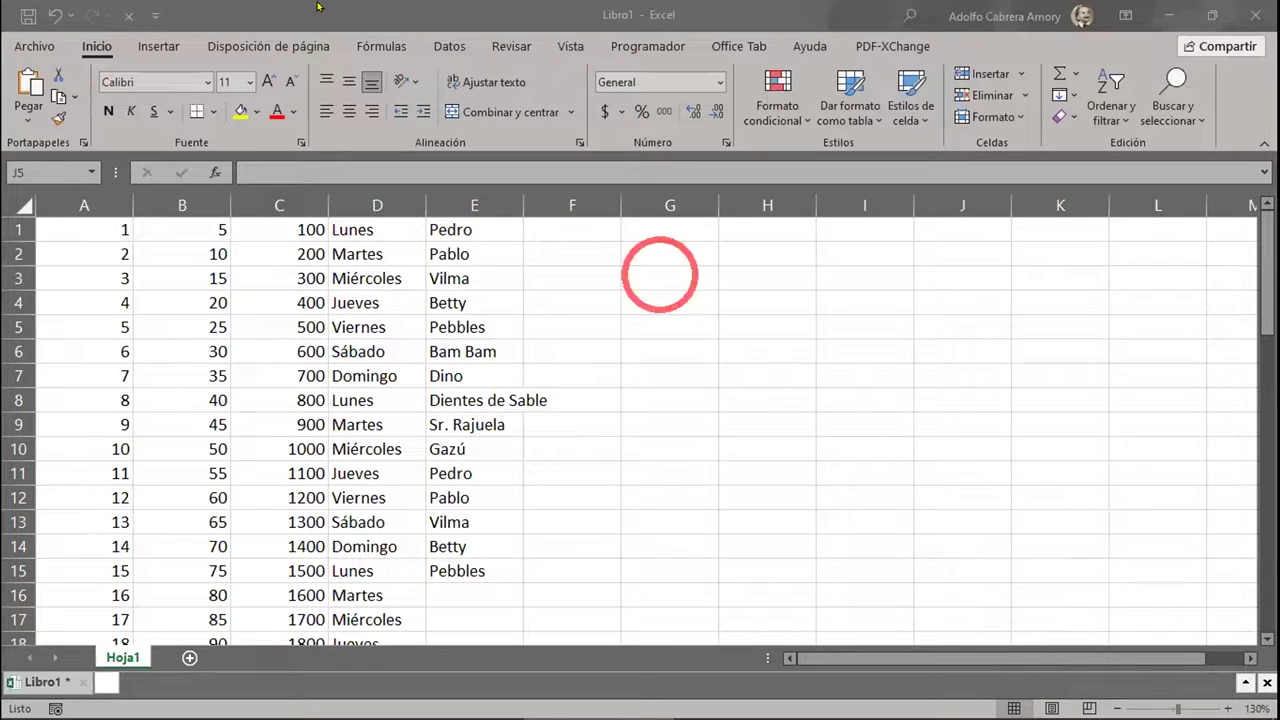
Step: Open the custom lists editor from the advanced Excel options and place the cursor in the empty entries of a new list
left_click(215, 8)
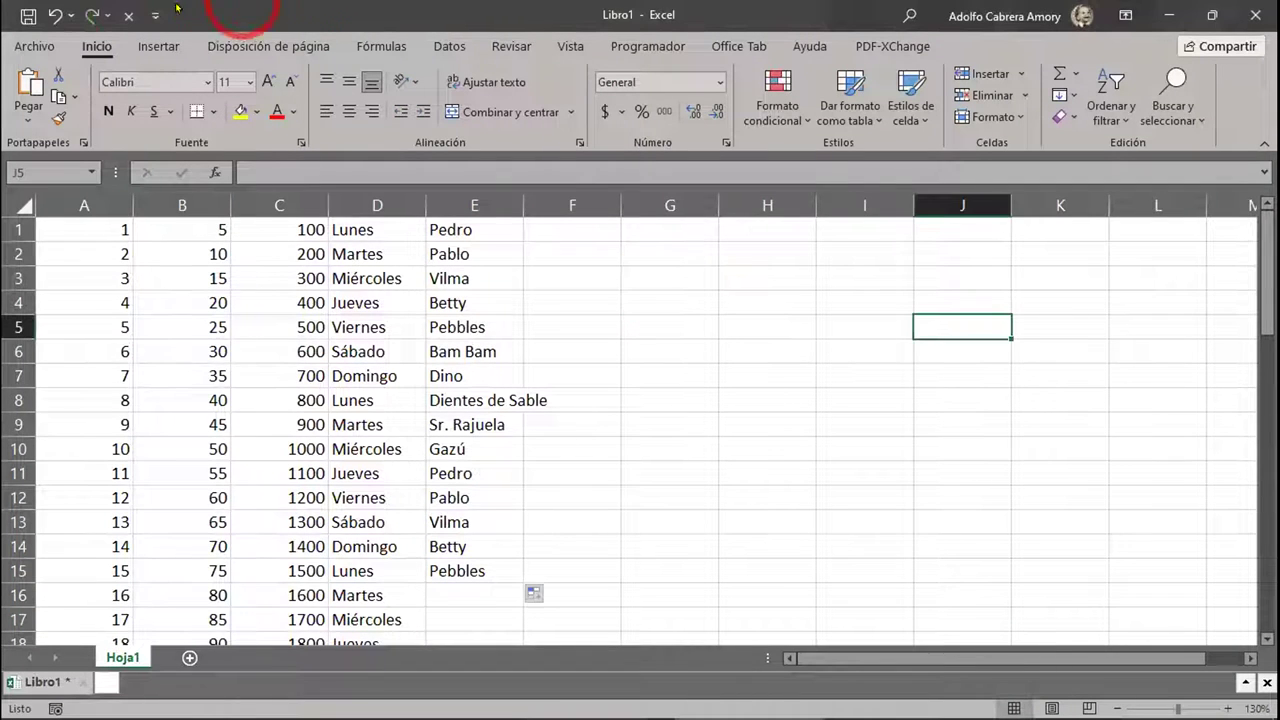
left_click(33, 48)
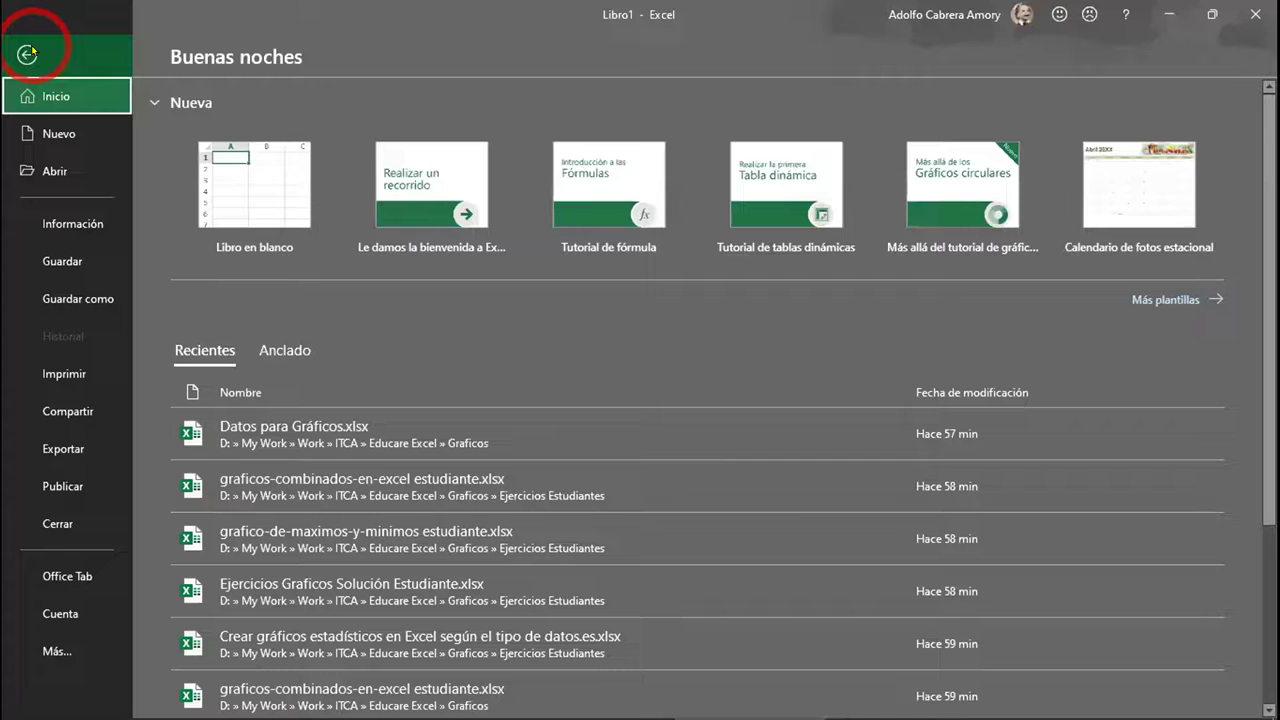
left_click(84, 652)
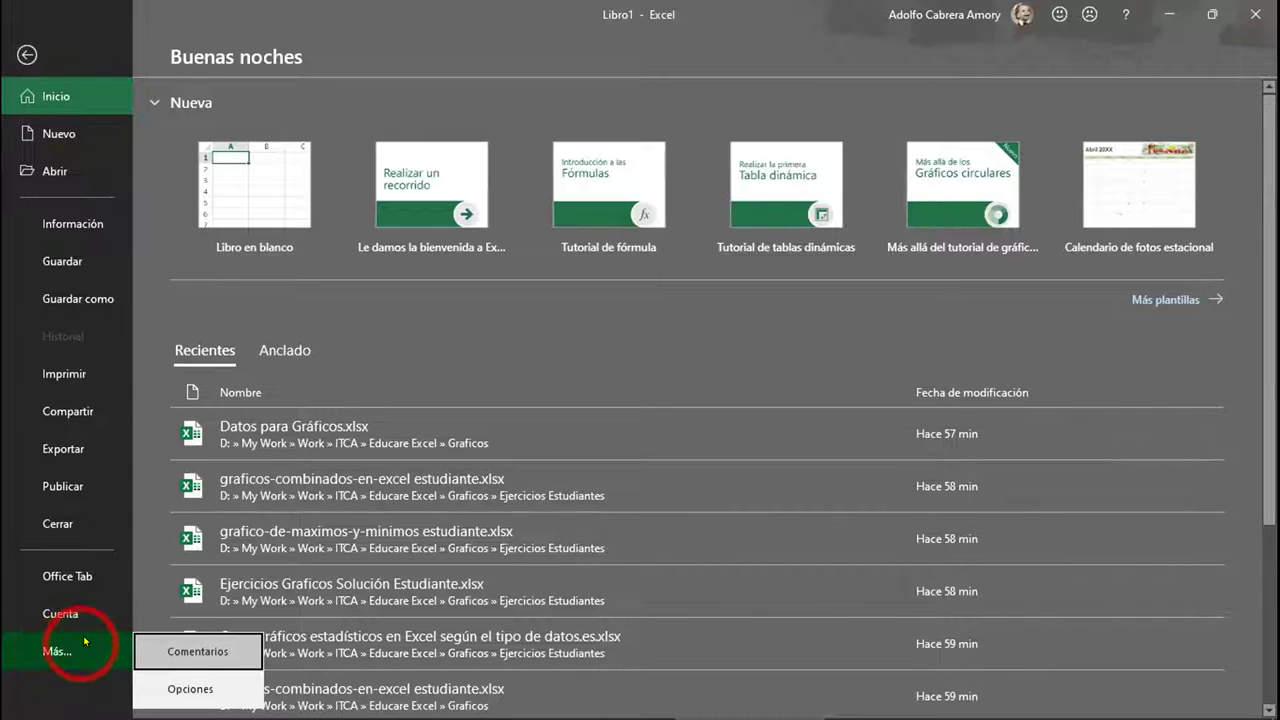
left_click(203, 689)
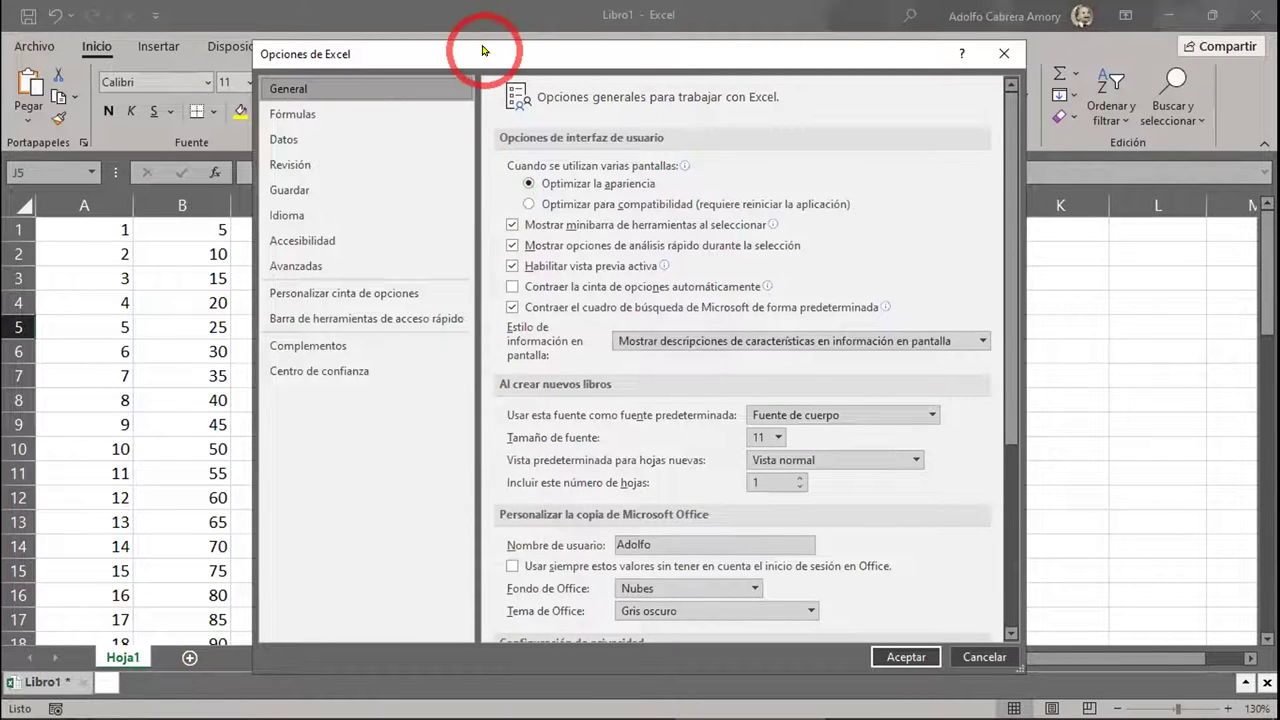
left_click_drag(482, 50, 470, 27)
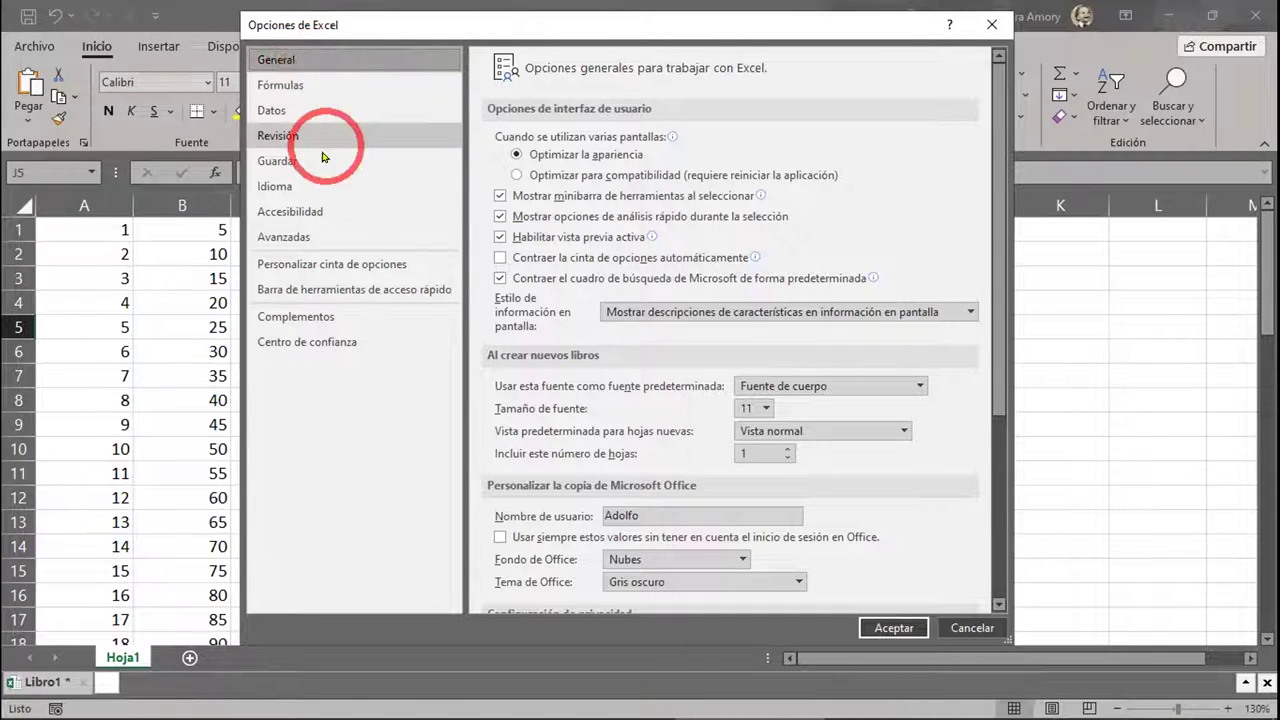
left_click(308, 237)
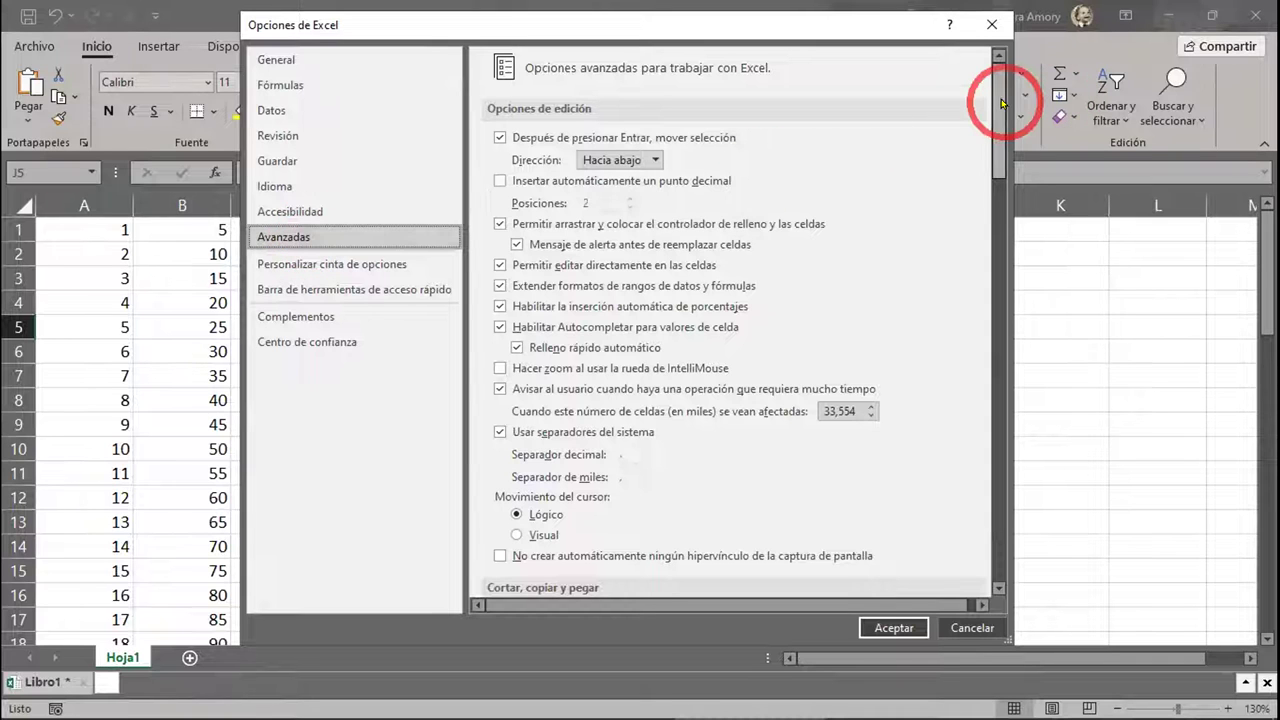
left_click_drag(998, 102, 986, 514)
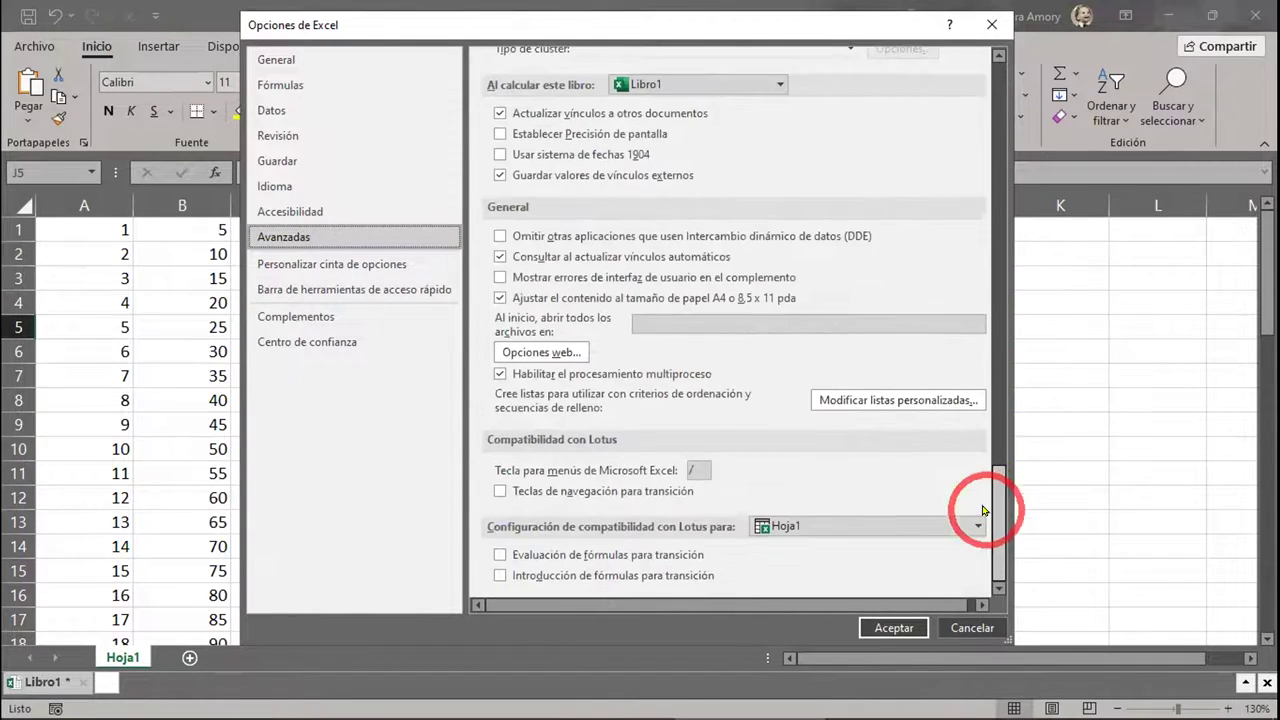
left_click(876, 401)
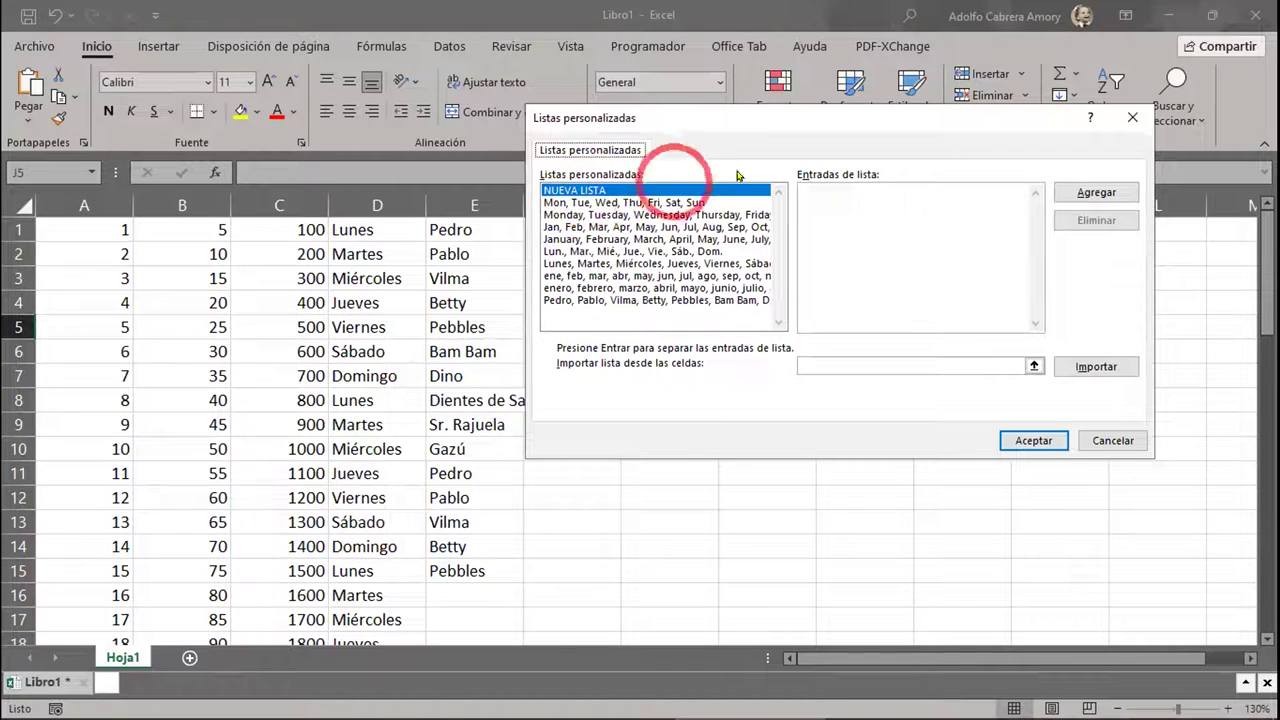
left_click(811, 184)
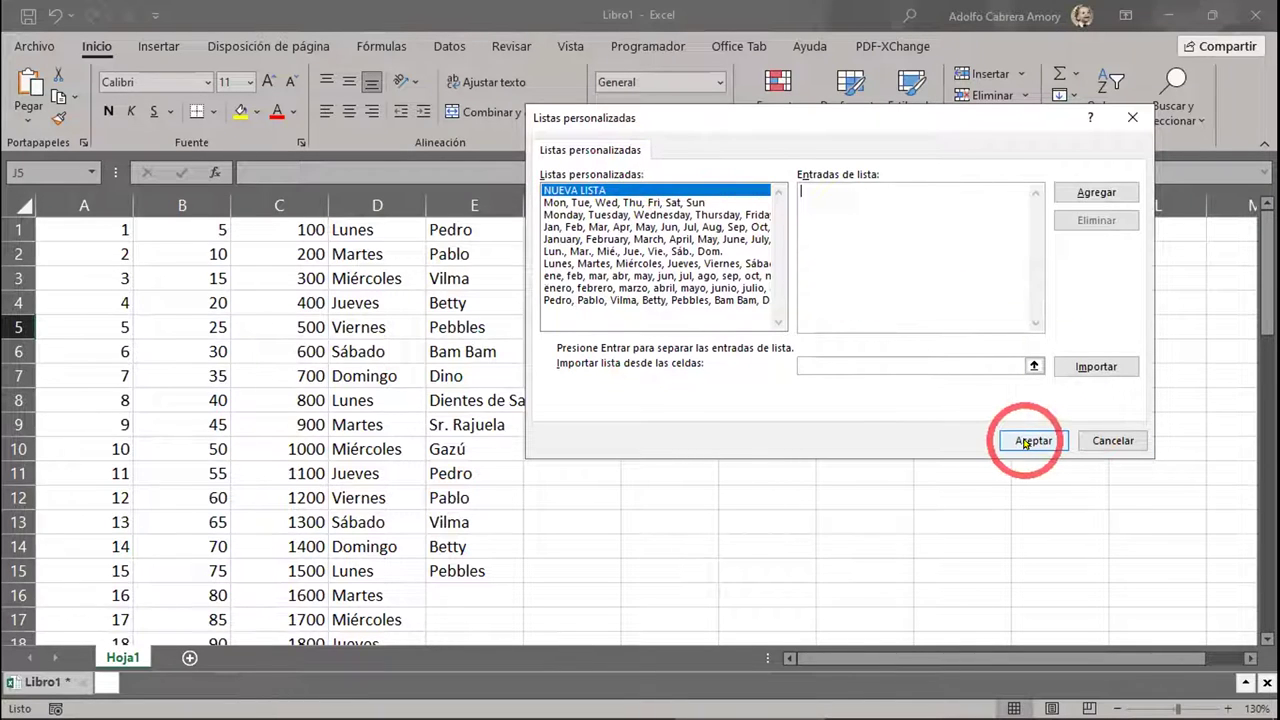
Step: Close the custom lists editor and the Excel options, returning to the worksheet
left_click(1096, 432)
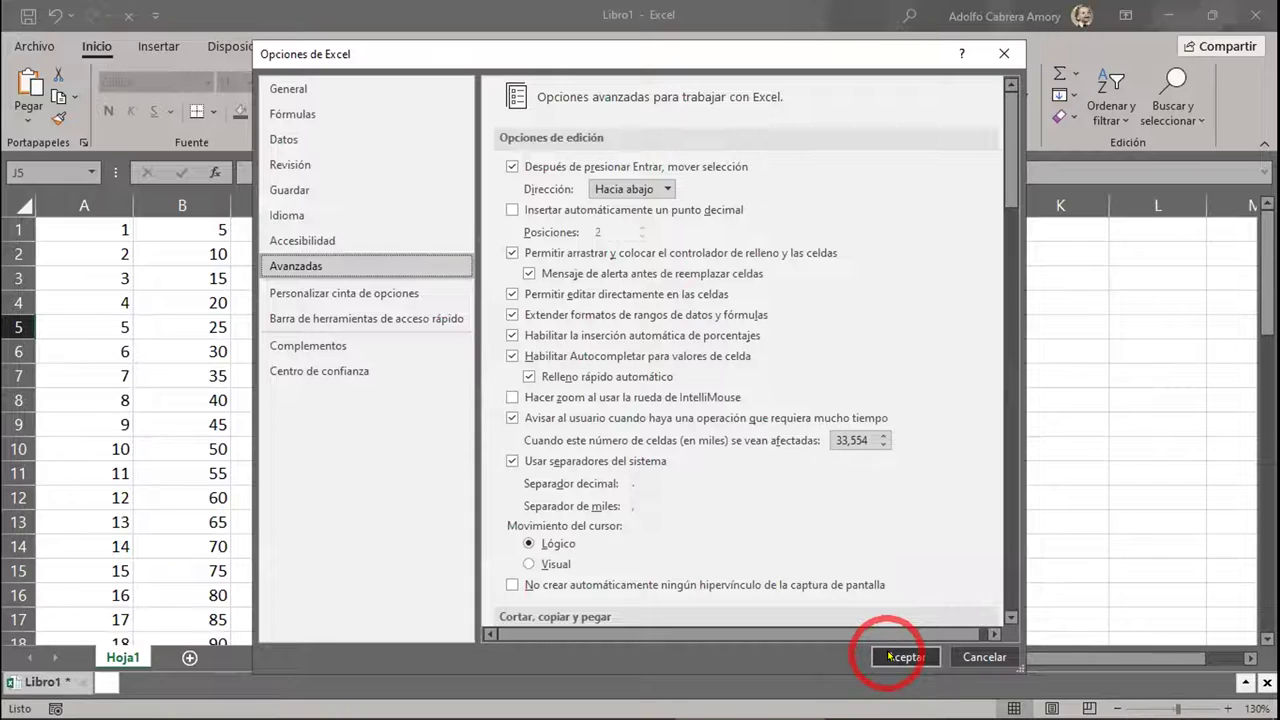
left_click(972, 657)
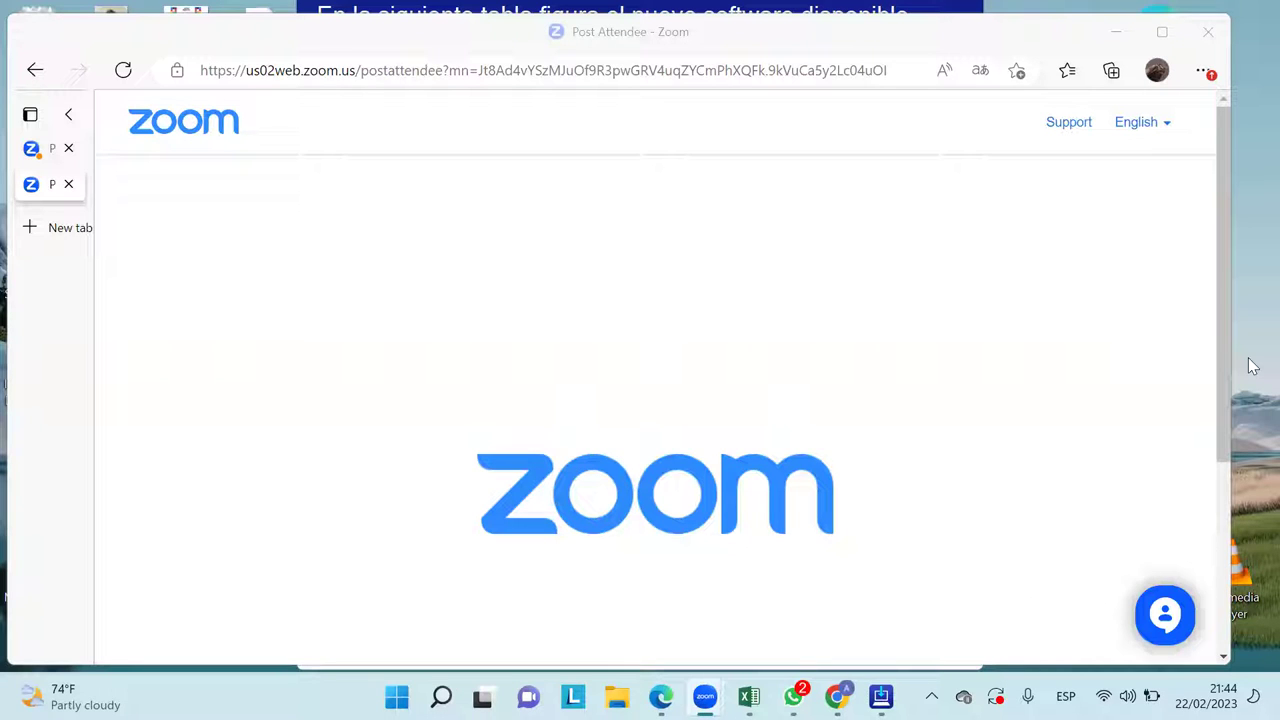
Step: Switch to the practice workbook in Excel and open the custom lists editor from the advanced options
left_click(981, 160)
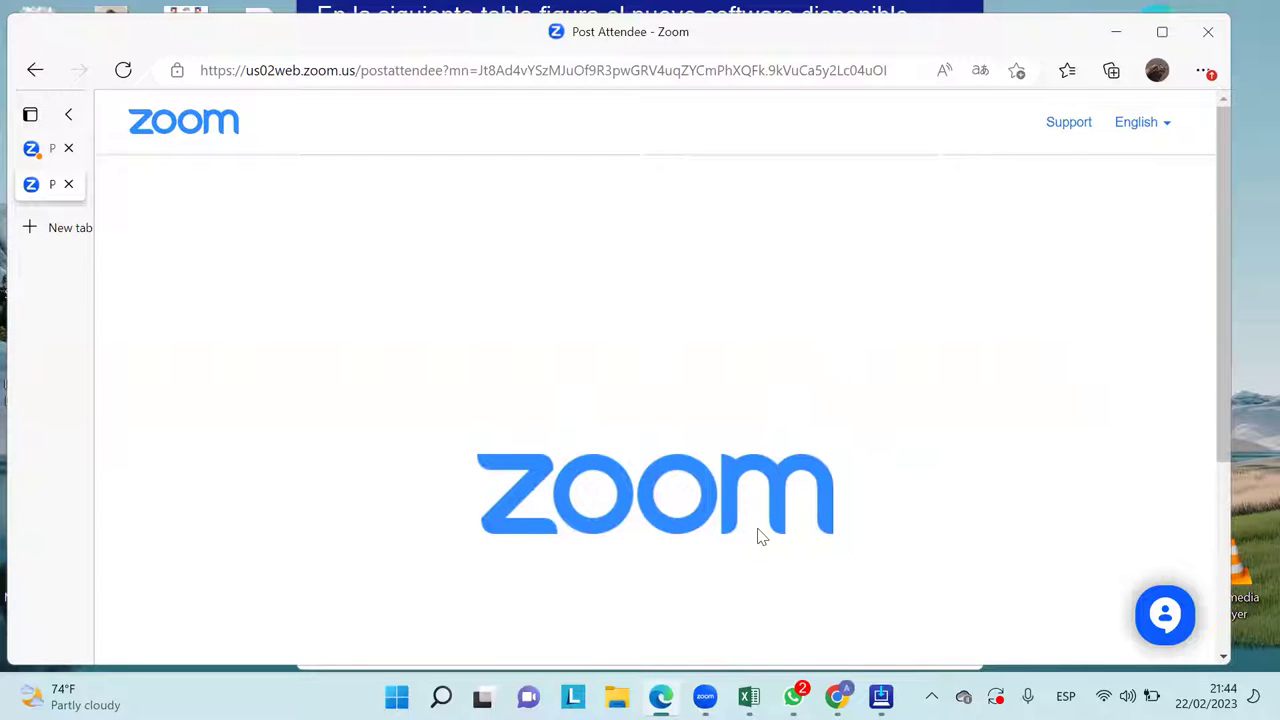
left_click(749, 697)
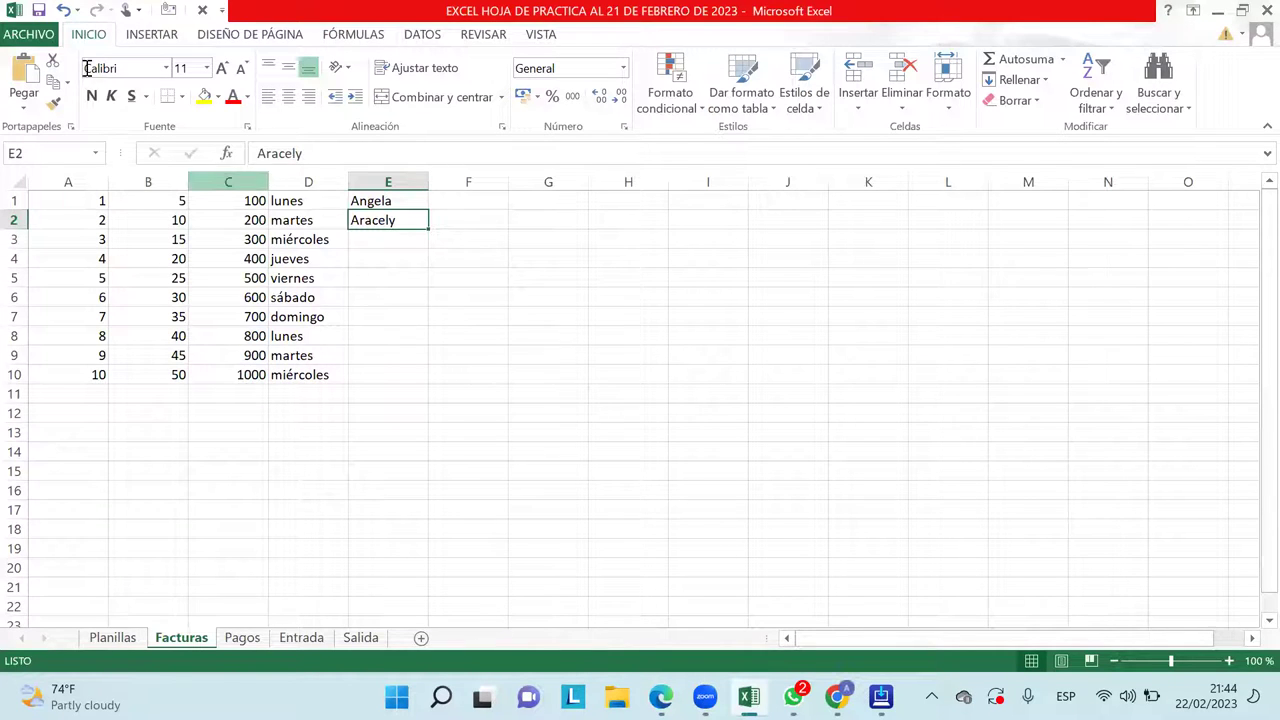
left_click(40, 38)
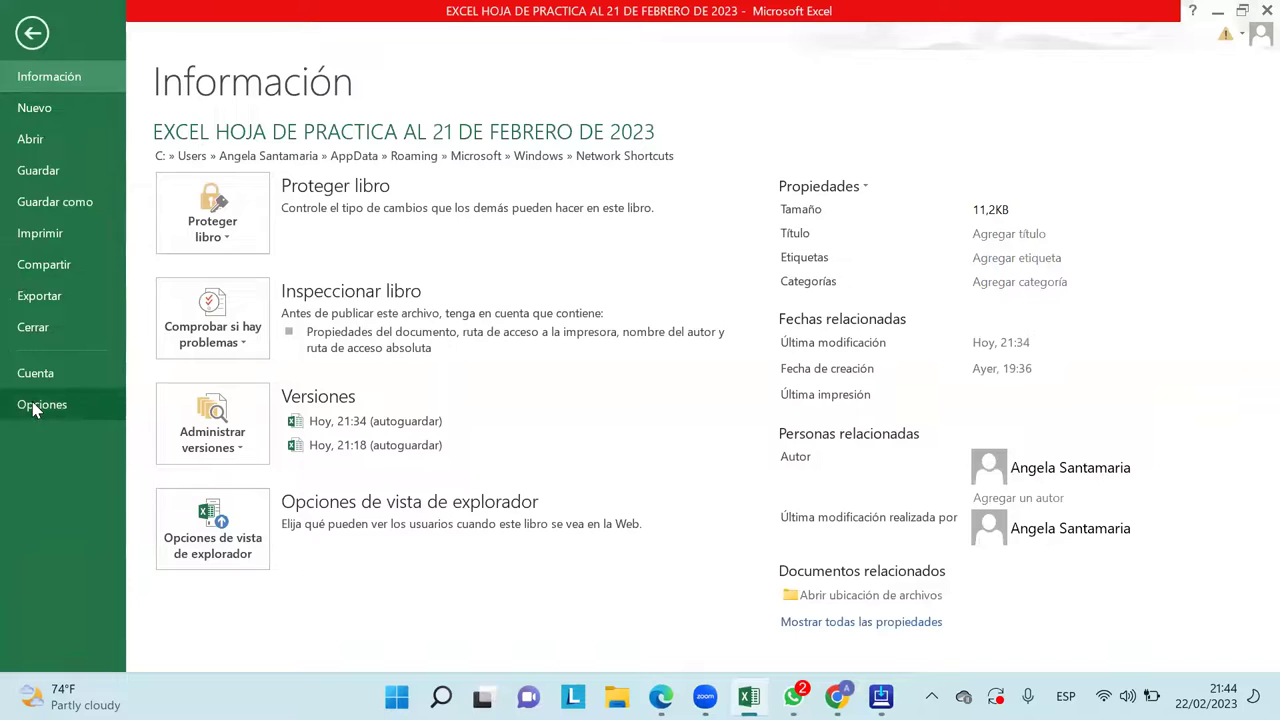
left_click(33, 404)
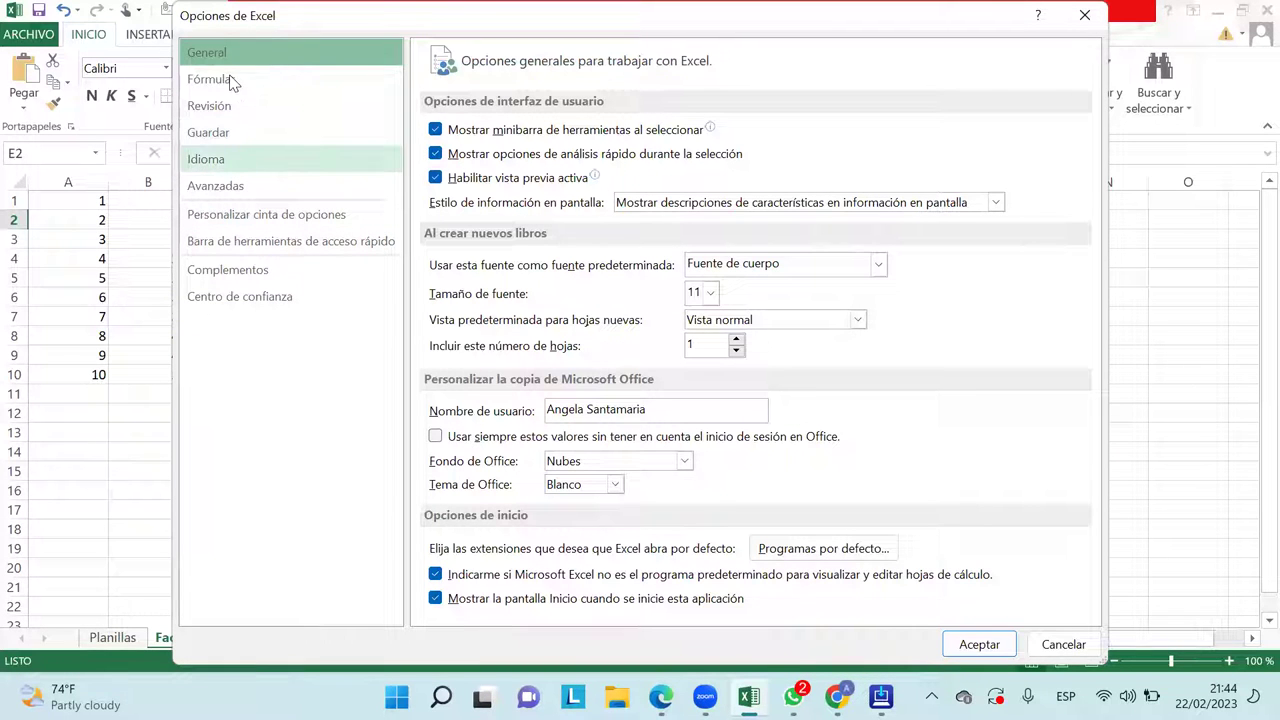
left_click(222, 188)
scroll(345, 337, "down", 10)
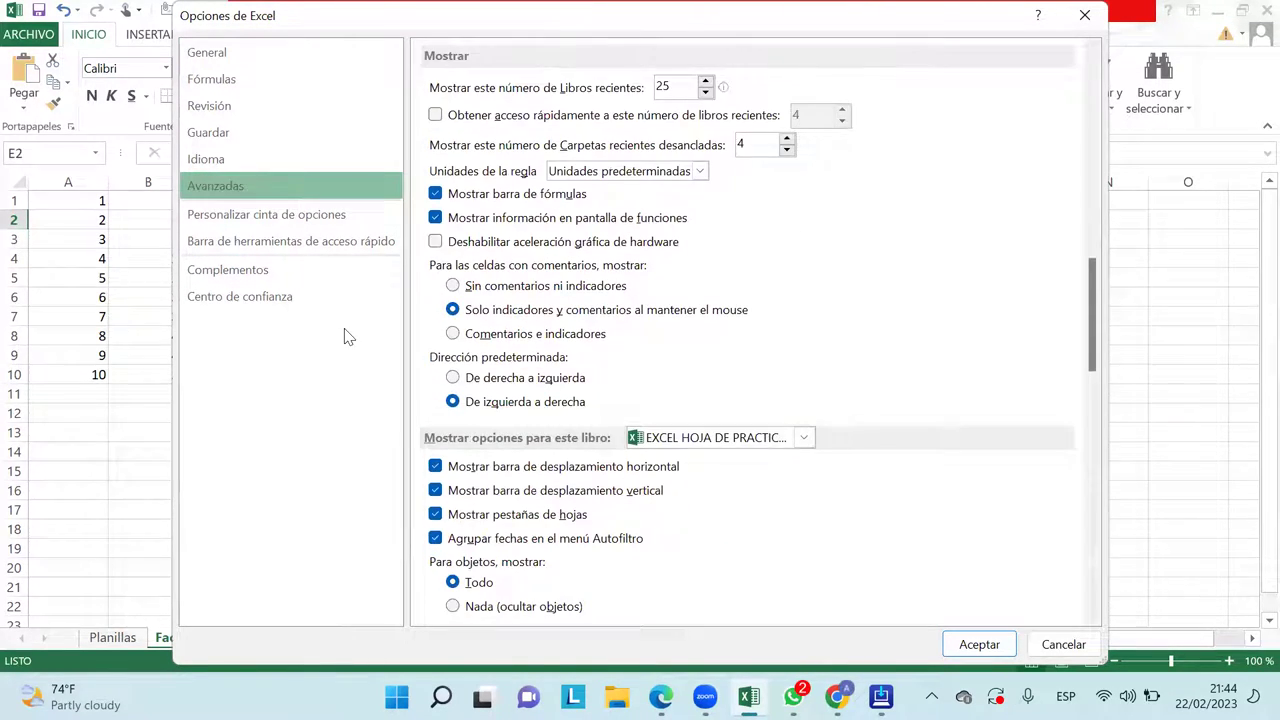
scroll(262, 380, "down", 8)
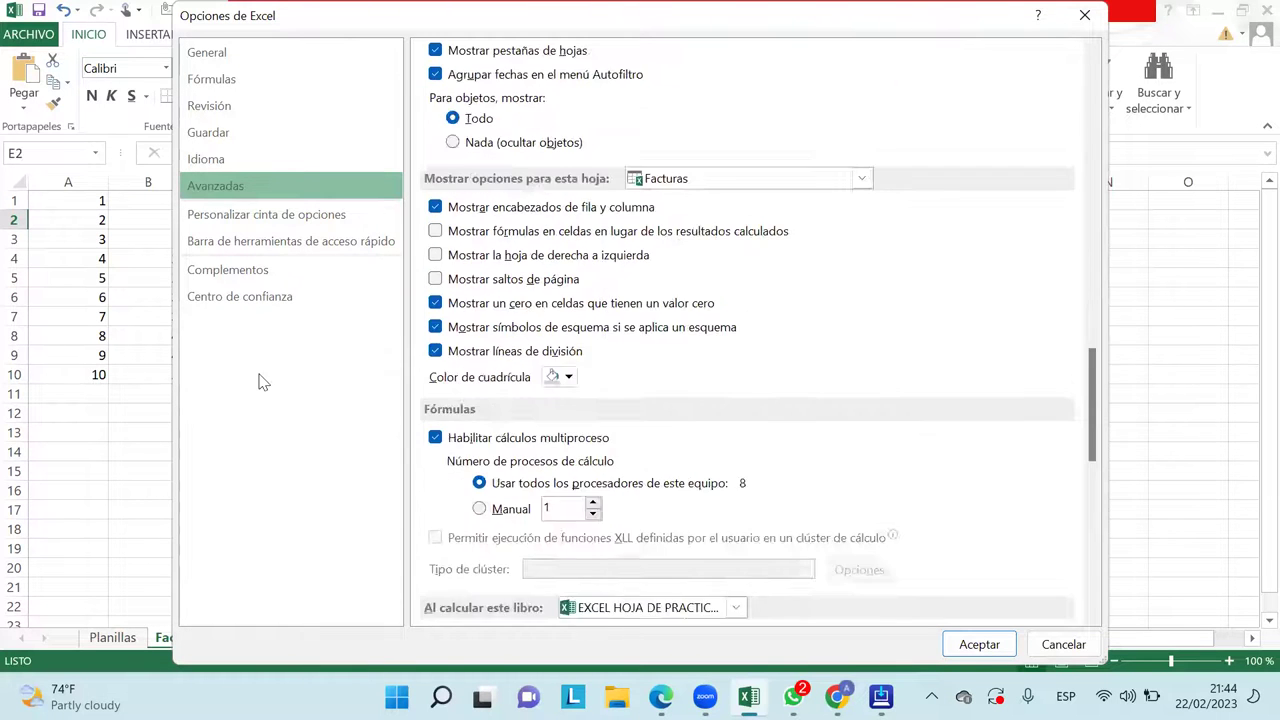
scroll(262, 382, "down", 8)
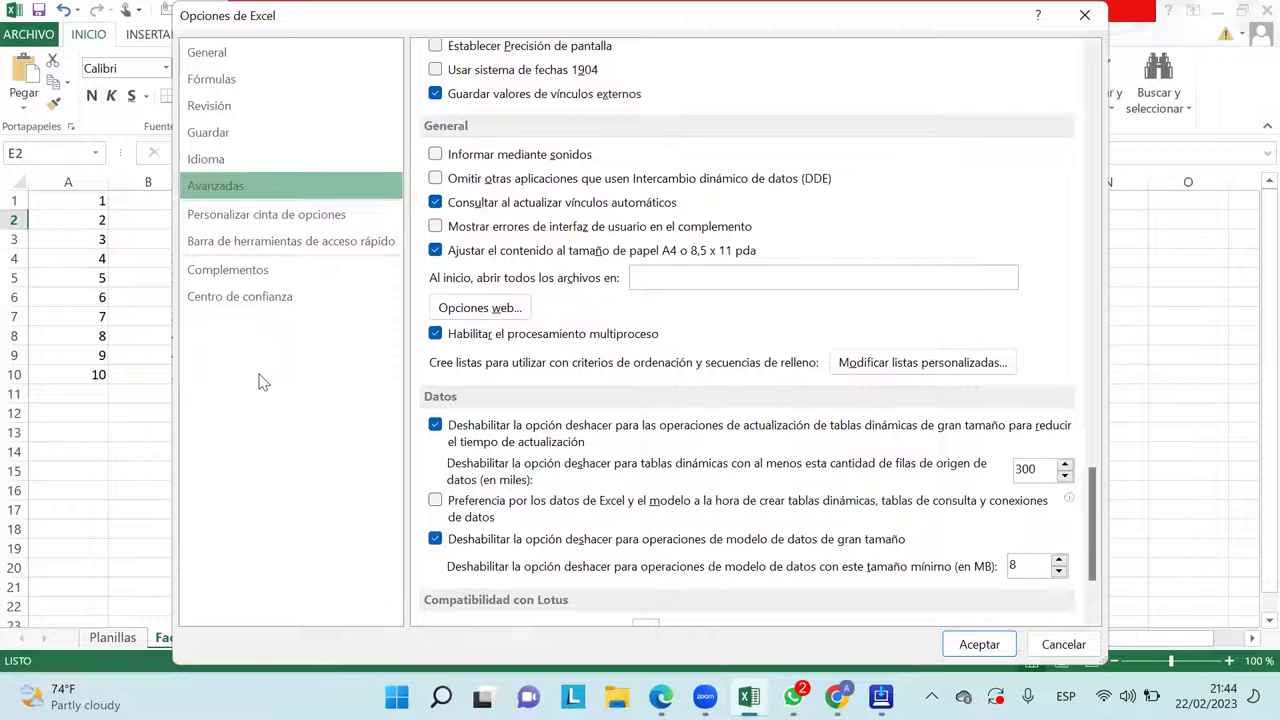
left_click(868, 372)
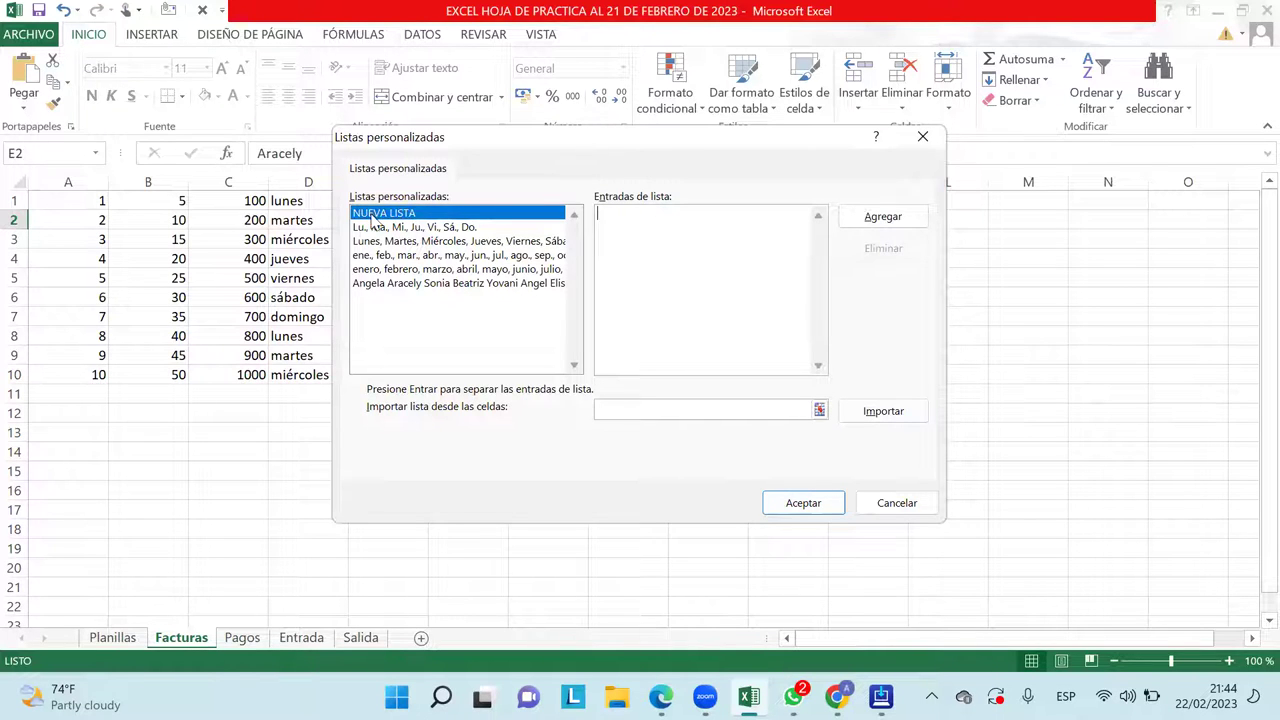
Step: Check the abbreviated weekday list and the new-list entry, and close the custom lists editor
left_click(373, 227)
left_click(376, 214)
key("Escape")
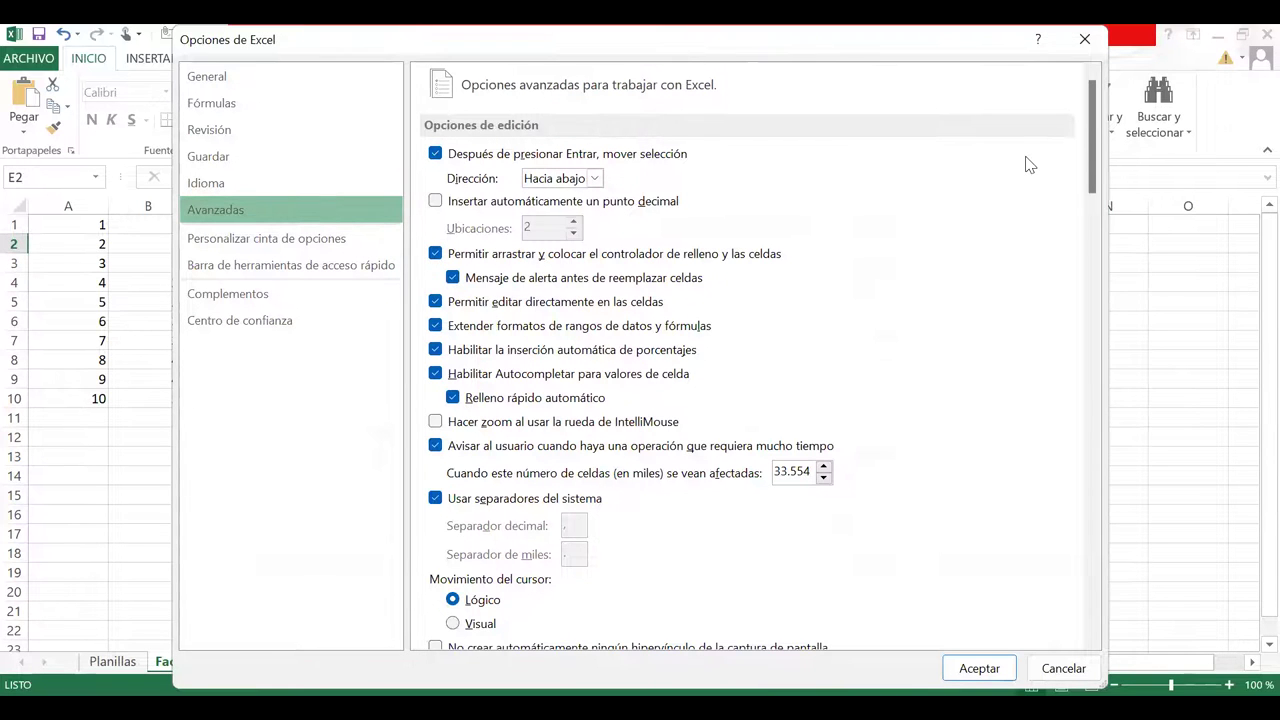
Step: Reopen the custom lists editor from the advanced options and view the entries of the existing list of names
scroll(1026, 136, "down", 1)
scroll(1030, 165, "down", 9)
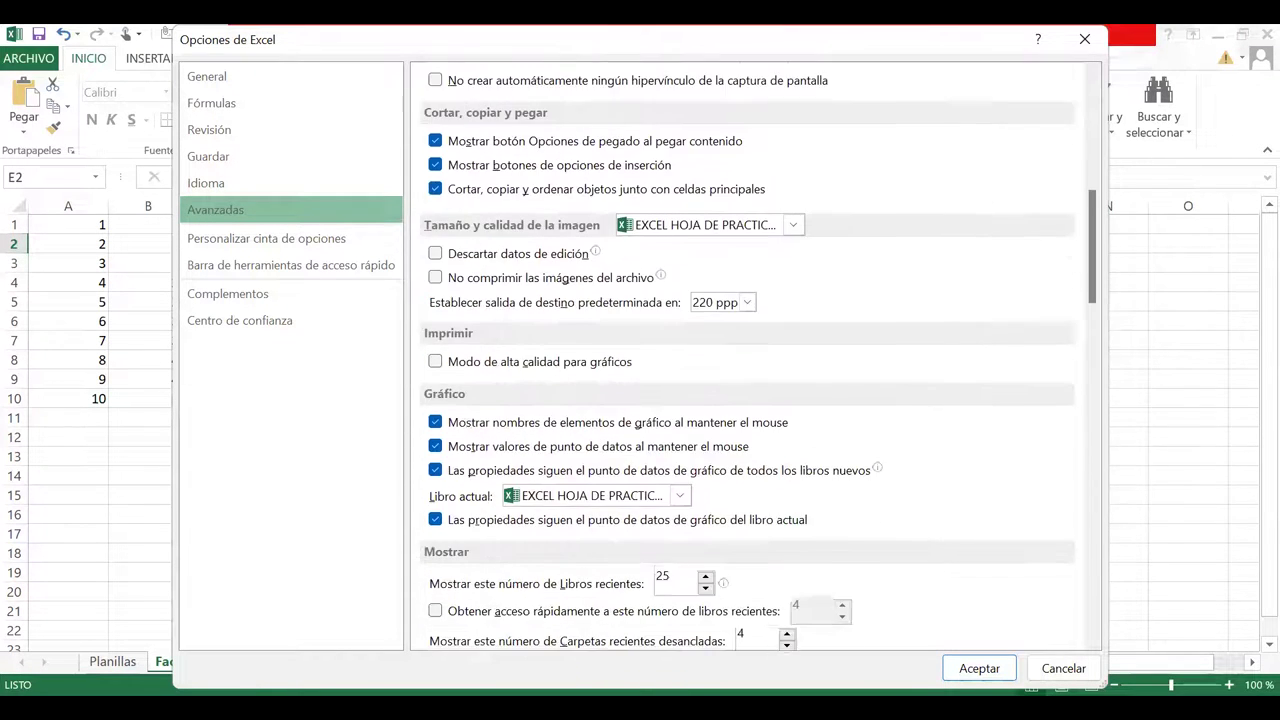
scroll(1030, 165, "down", 15)
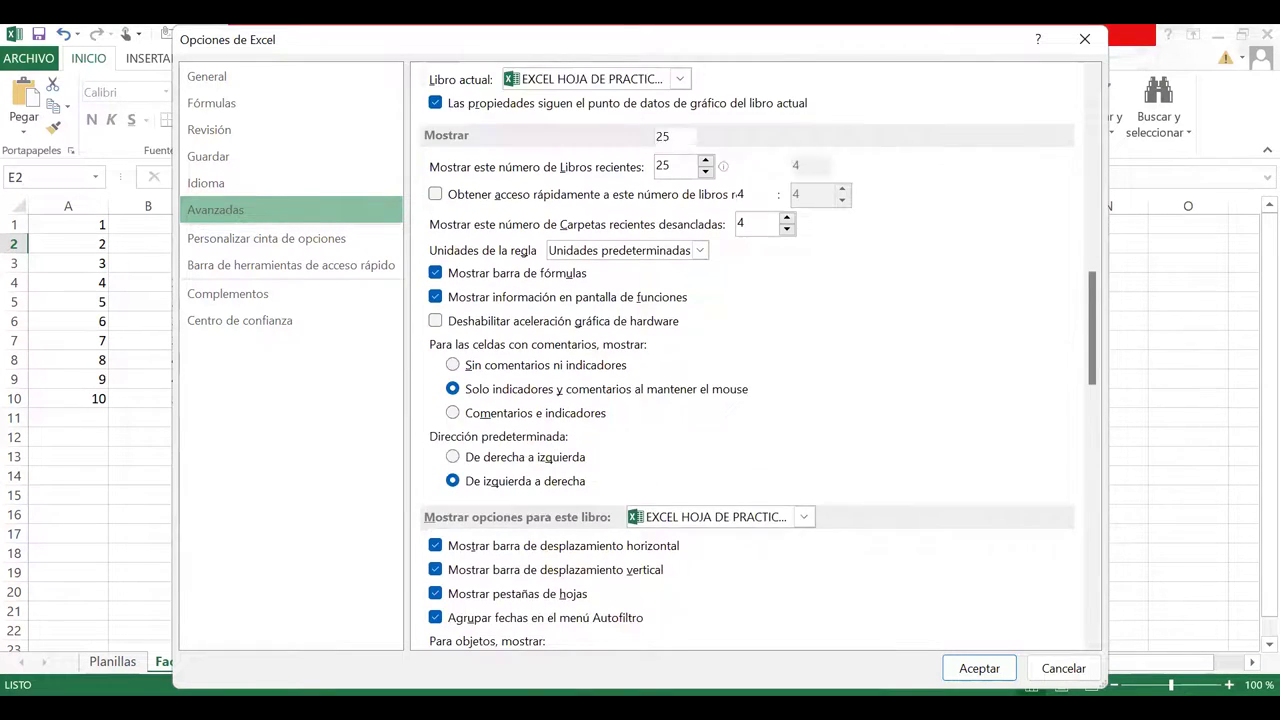
scroll(1030, 165, "down", 10)
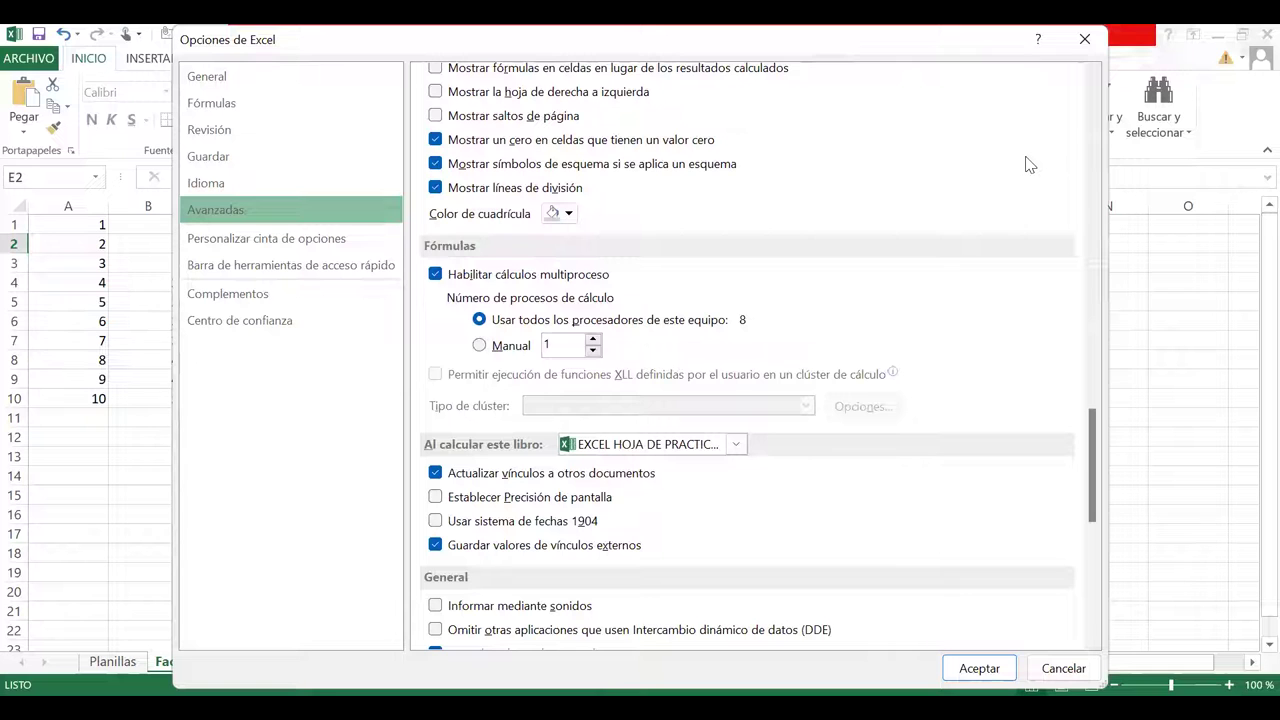
scroll(1030, 165, "down", 5)
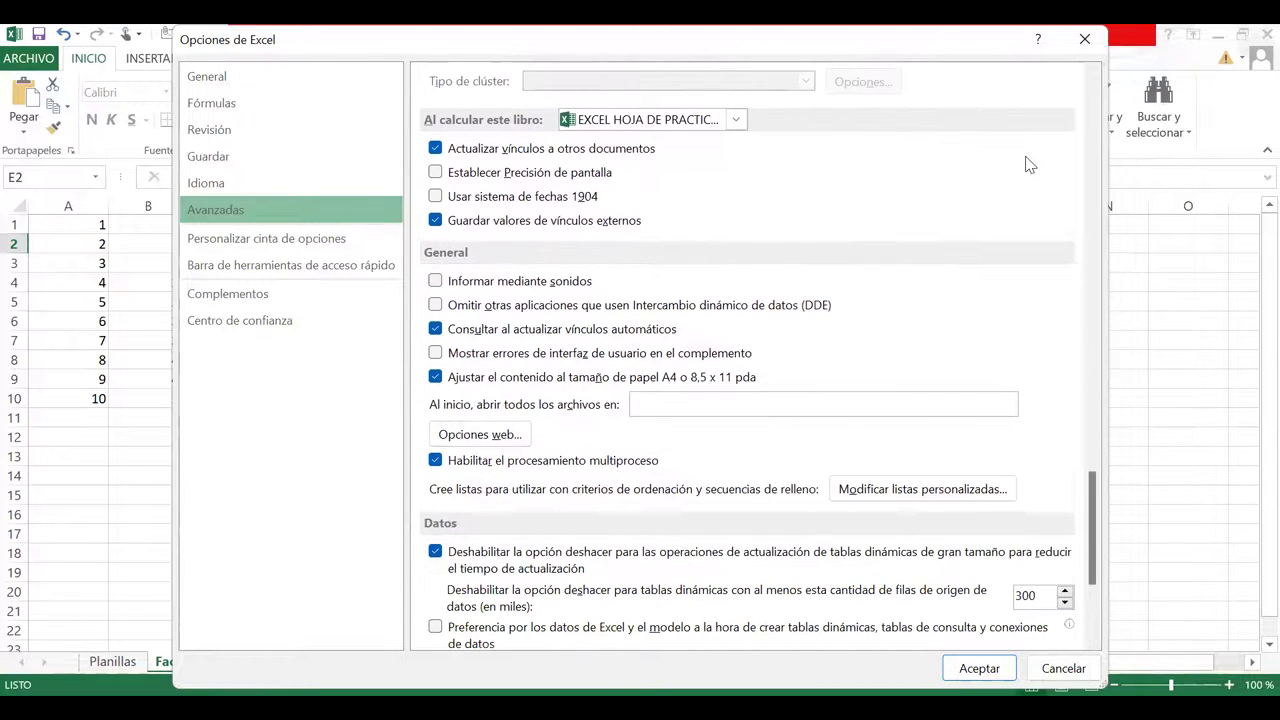
scroll(1030, 165, "down", 3)
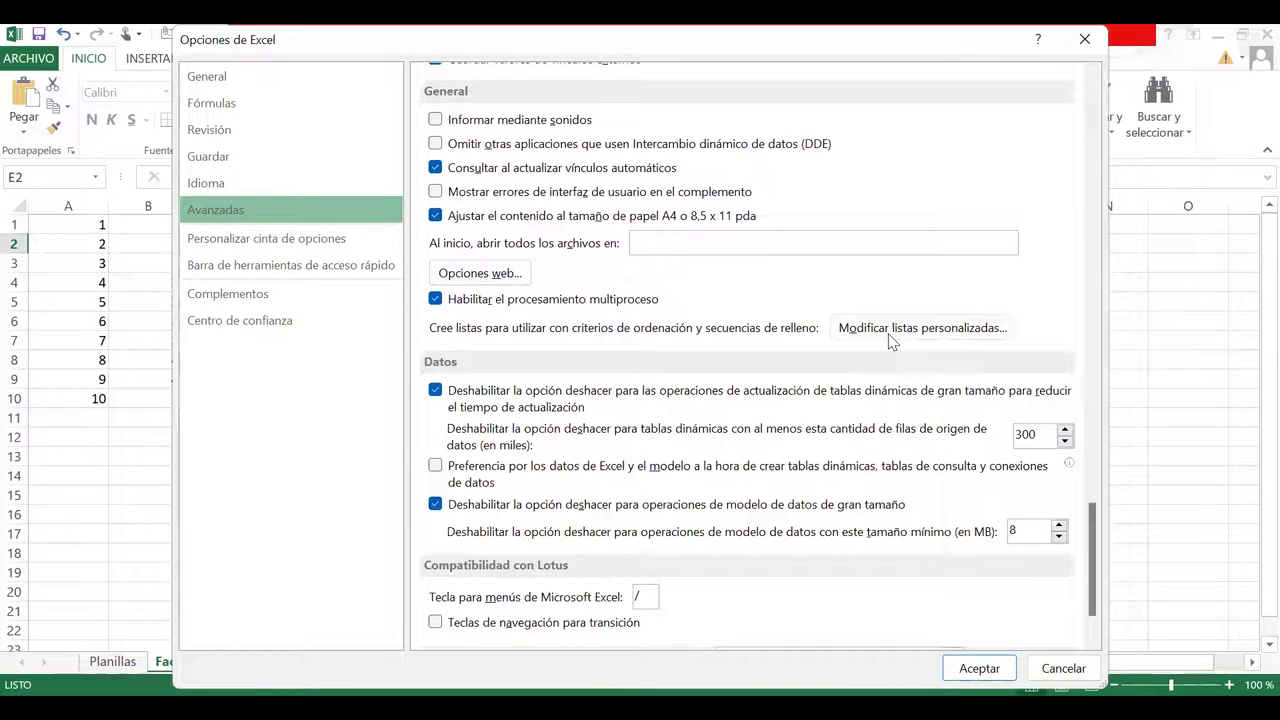
left_click(890, 338)
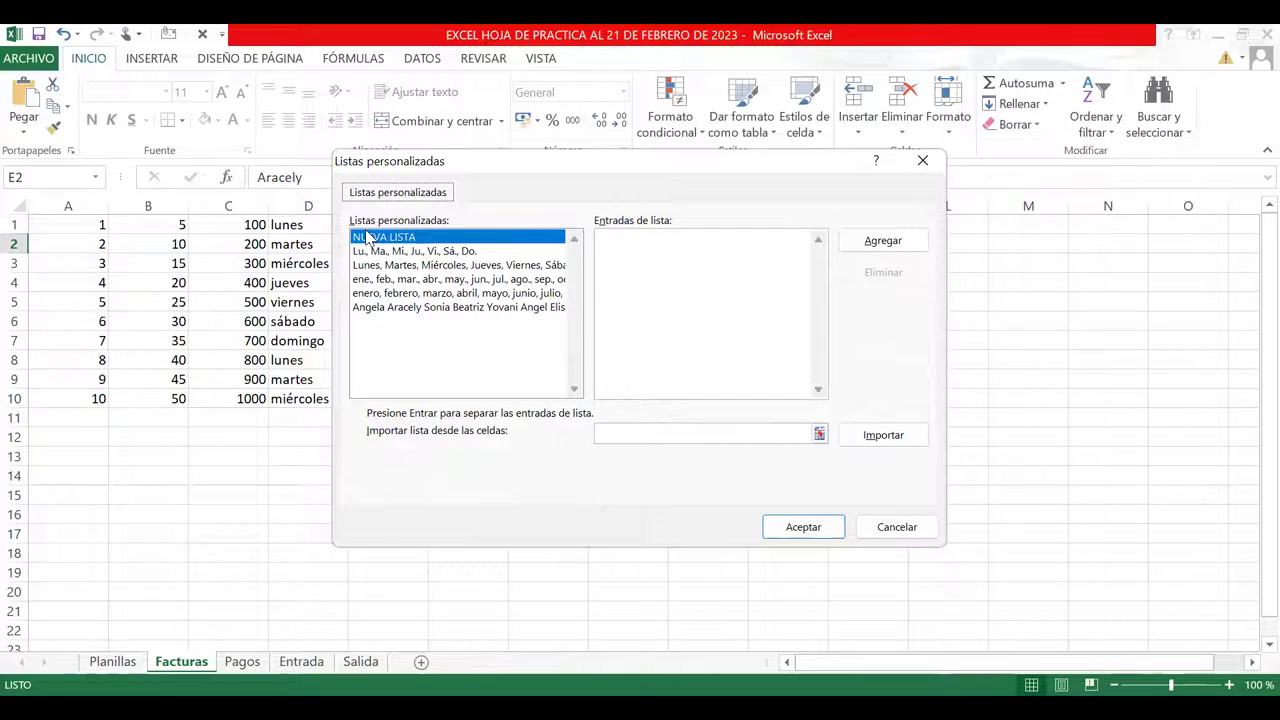
left_click(387, 307)
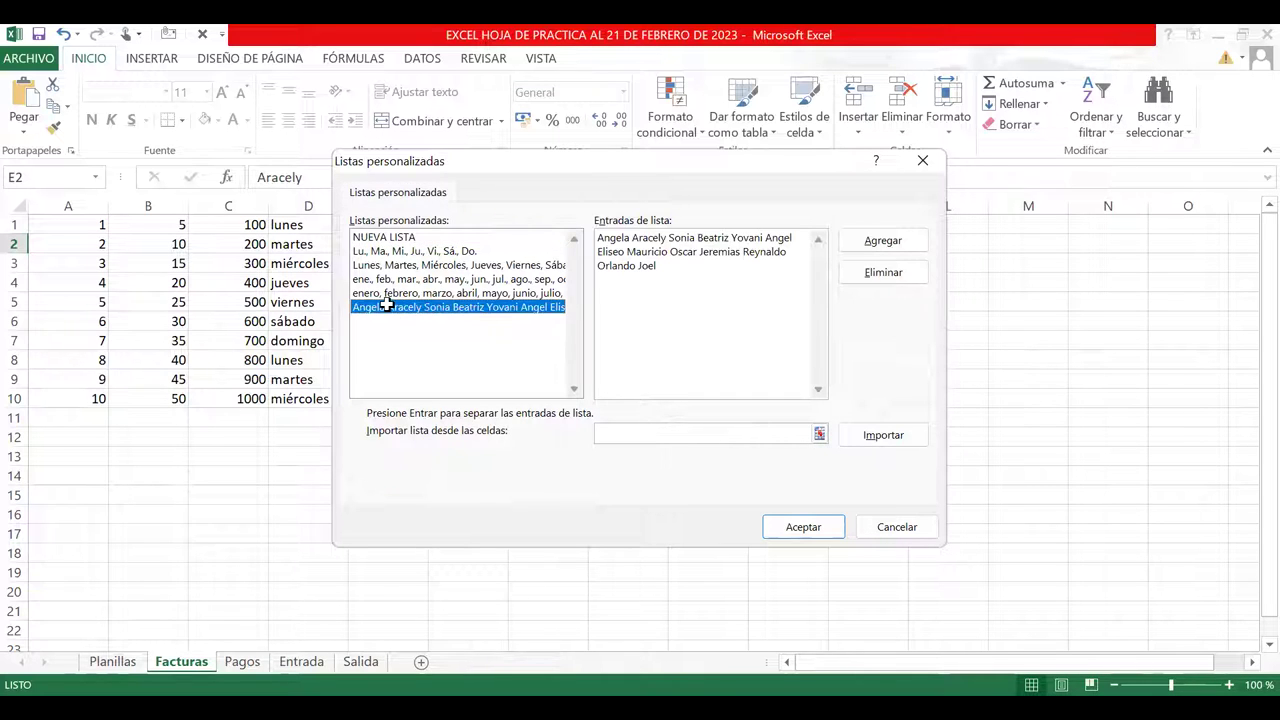
key("Return")
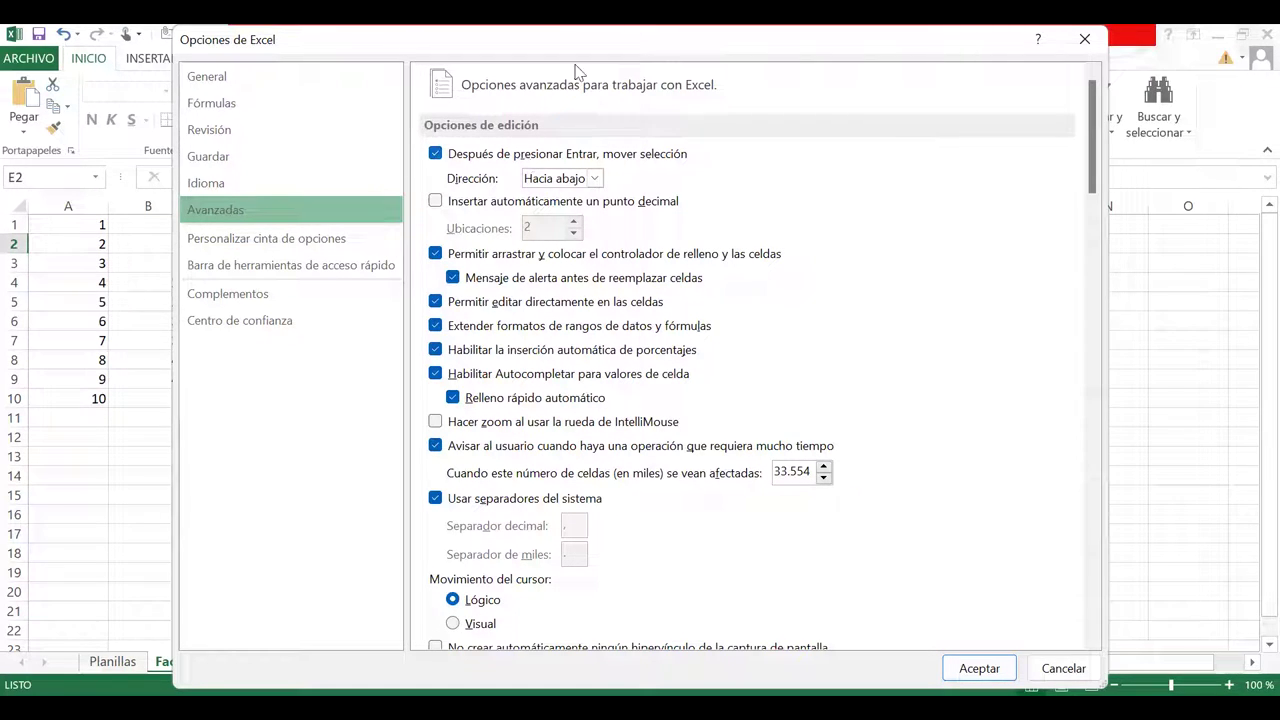
Step: Open the custom lists editor again and select the existing list of names for editing
scroll(553, 245, "down", 15)
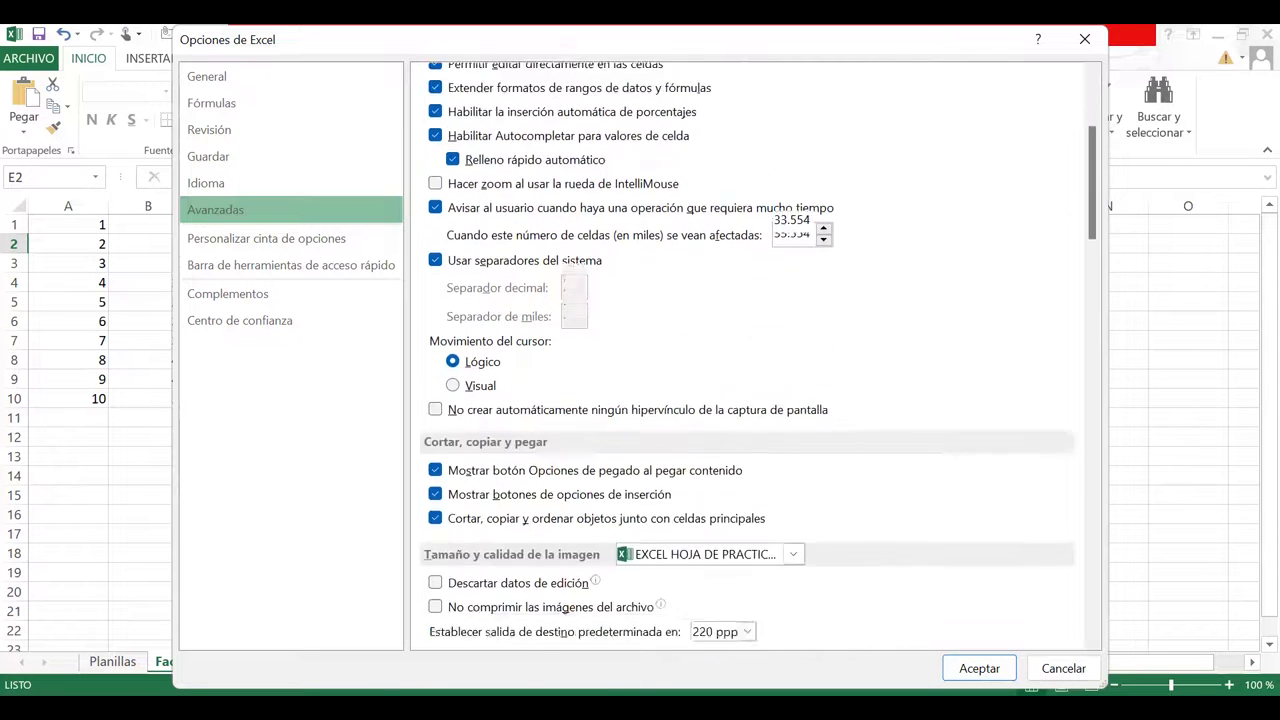
scroll(553, 245, "down", 15)
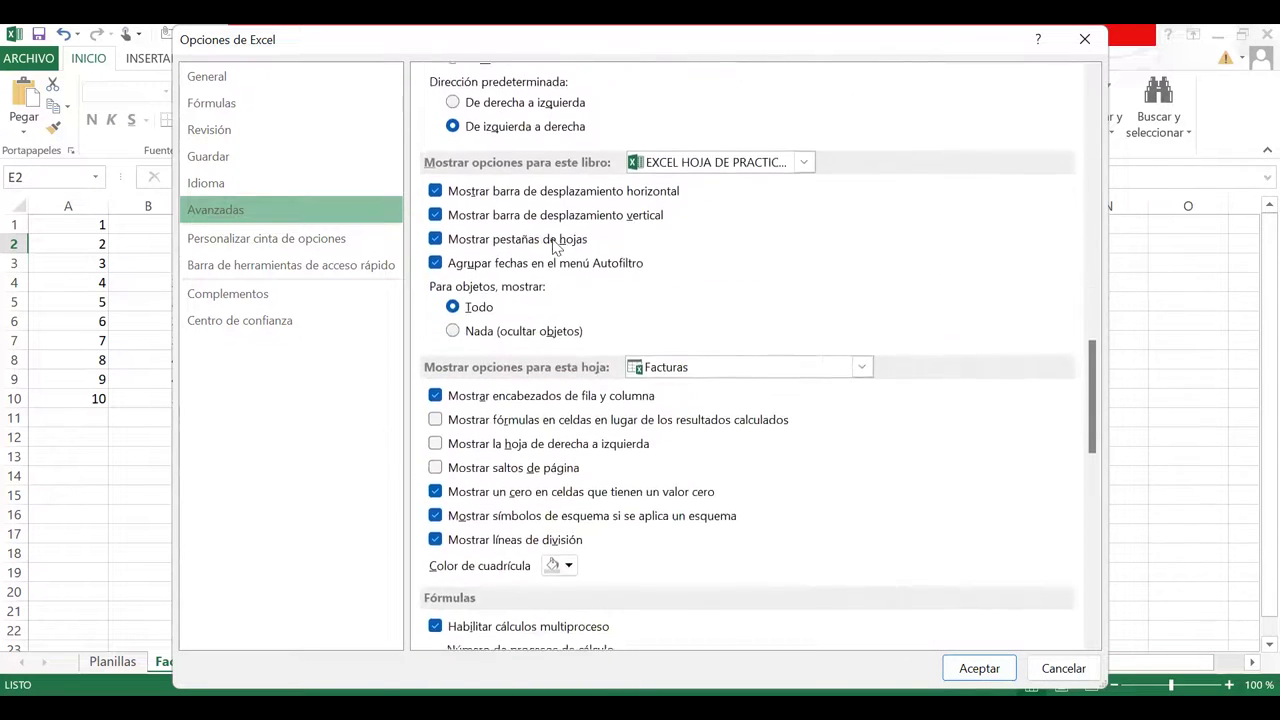
scroll(553, 245, "down", 1)
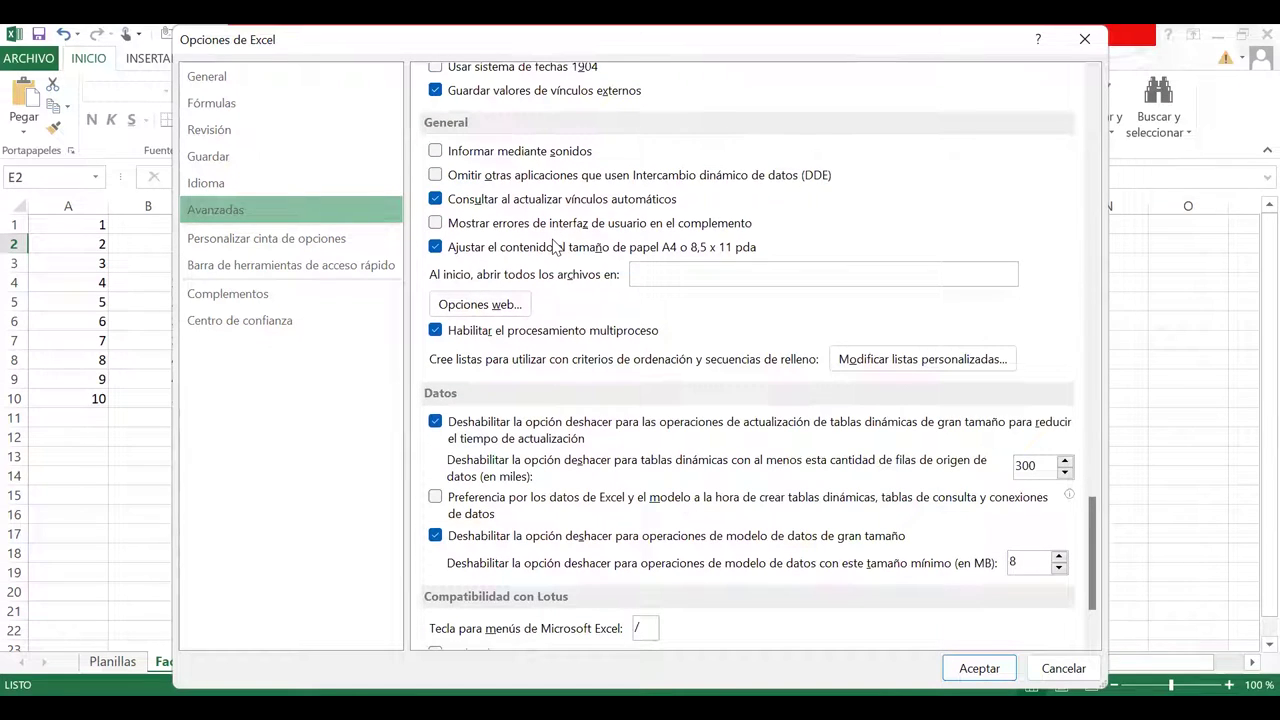
left_click(903, 361)
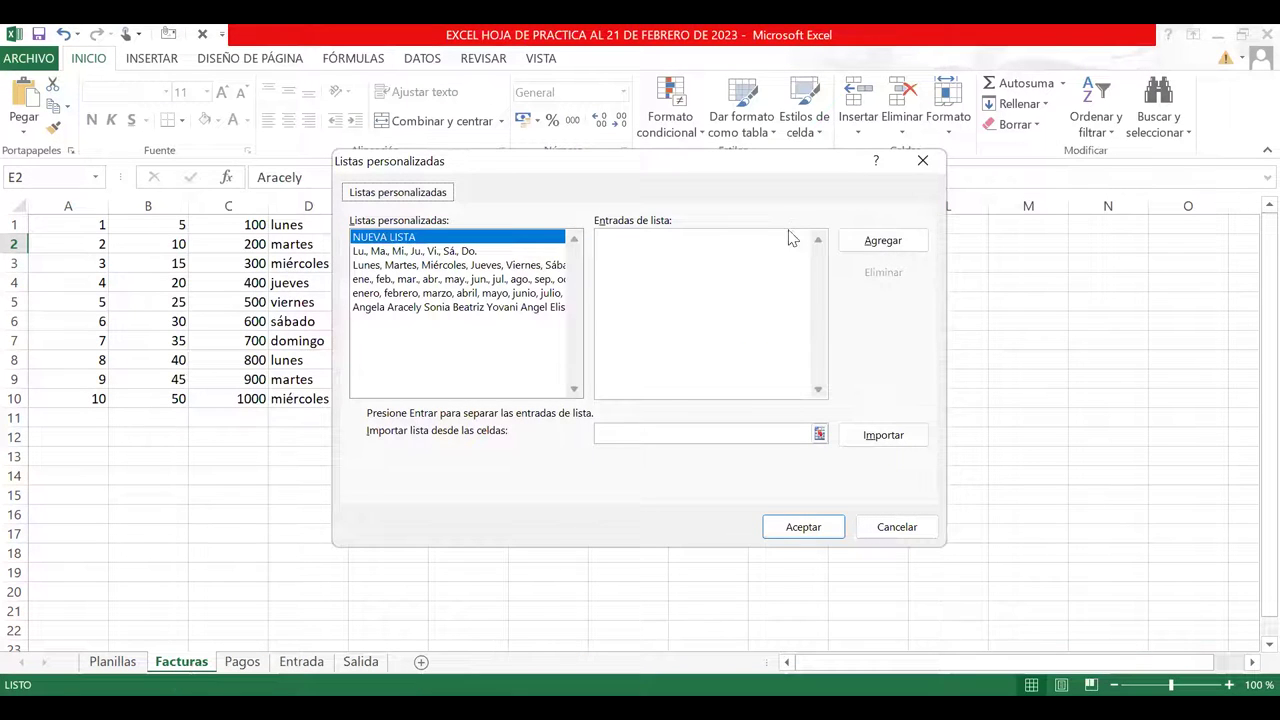
left_click(474, 310)
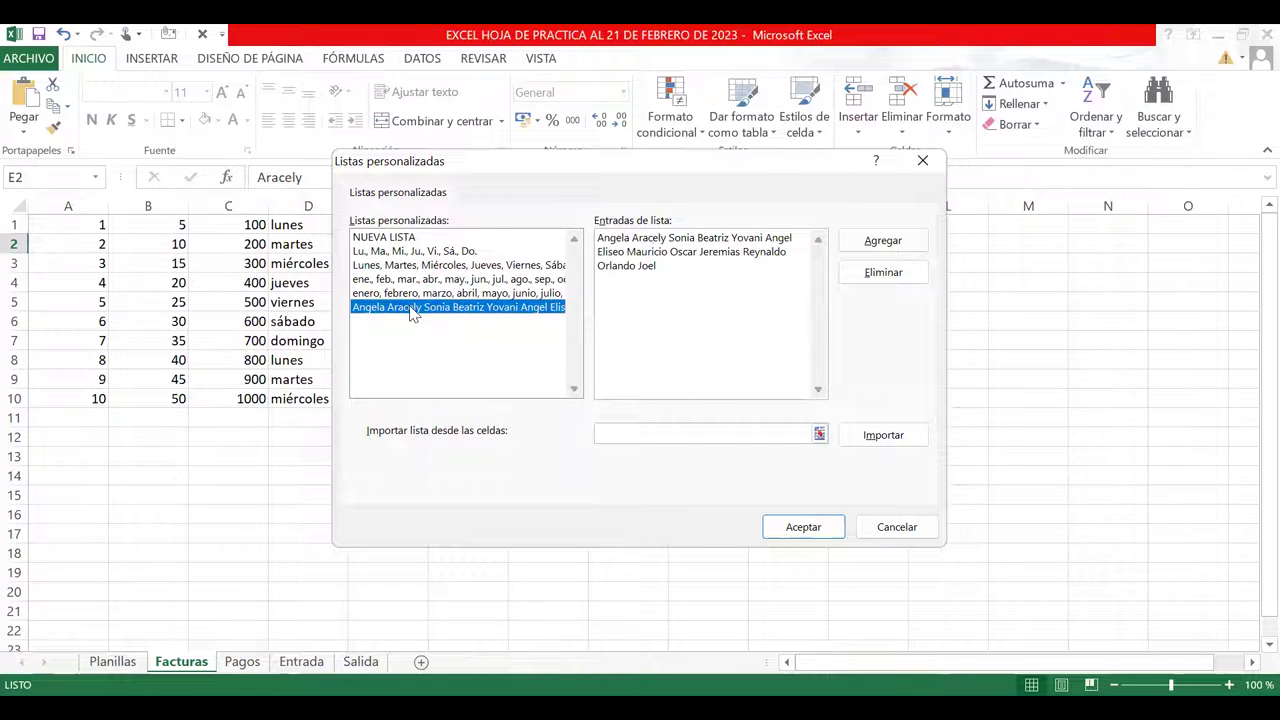
Step: Try to split the first name from the other names in the list entries with a line break
left_click(658, 240)
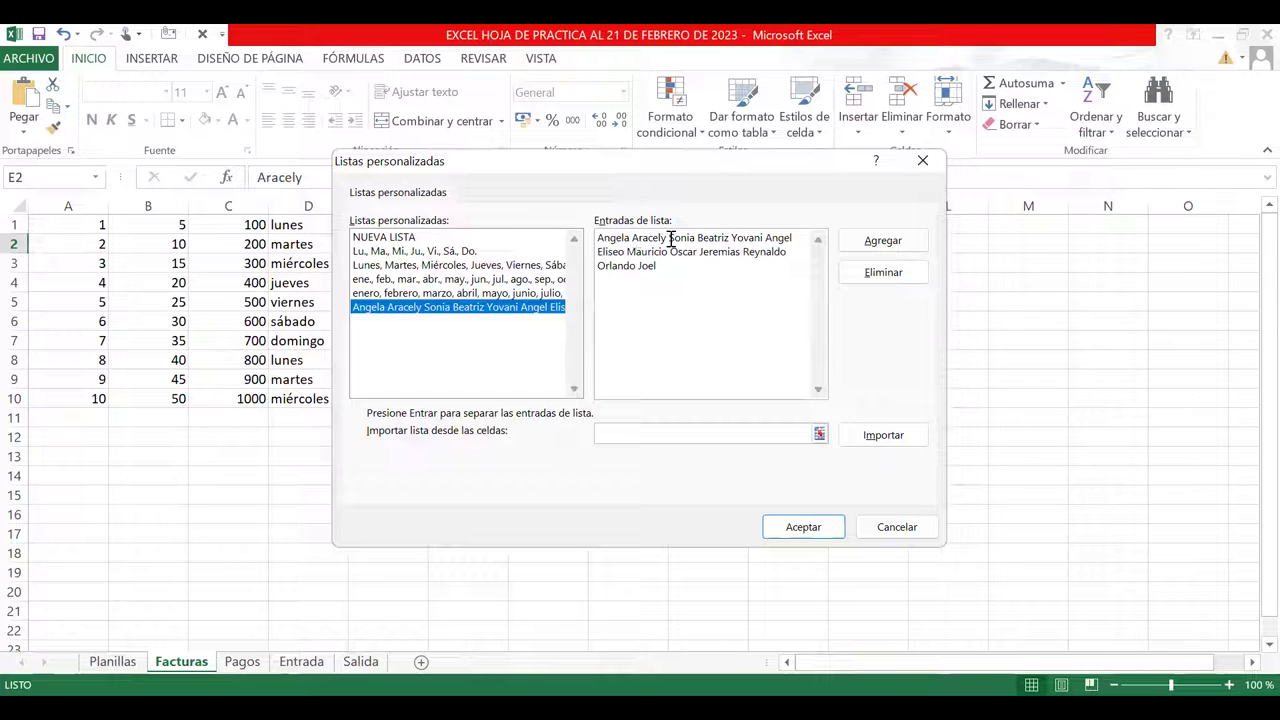
double_click(670, 240)
left_click(645, 240)
key("Return")
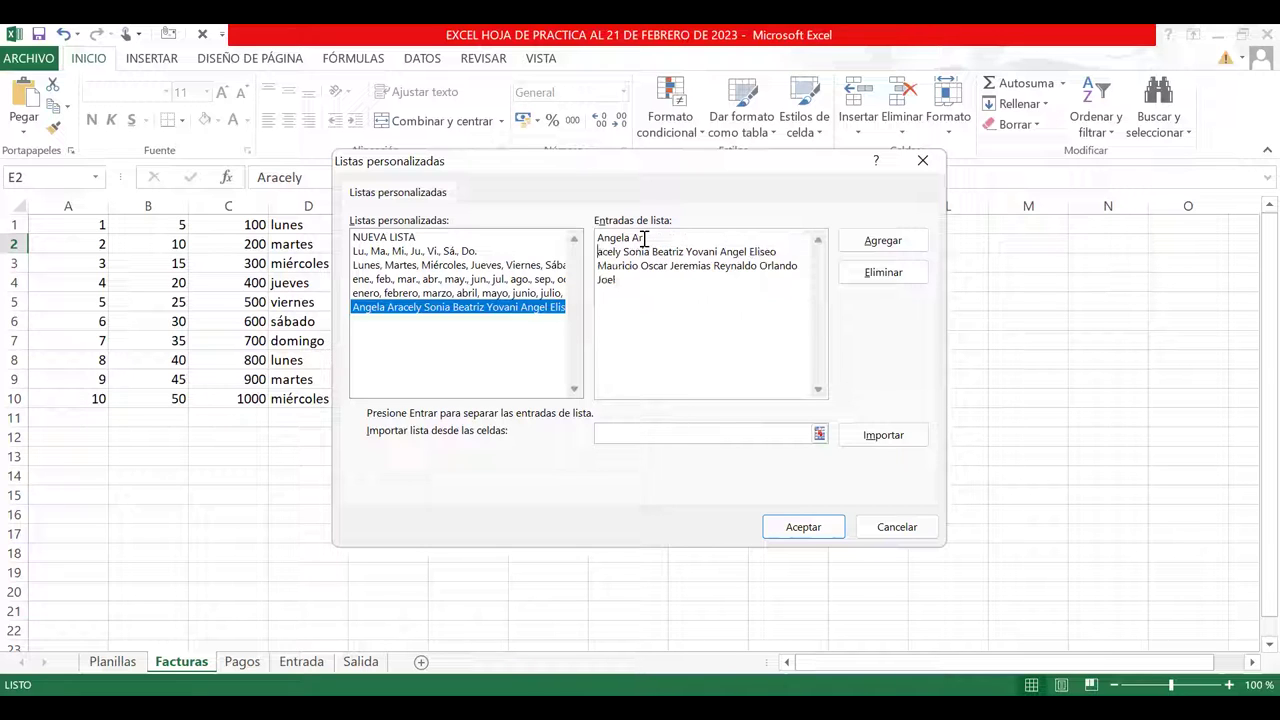
key("BackSpace")
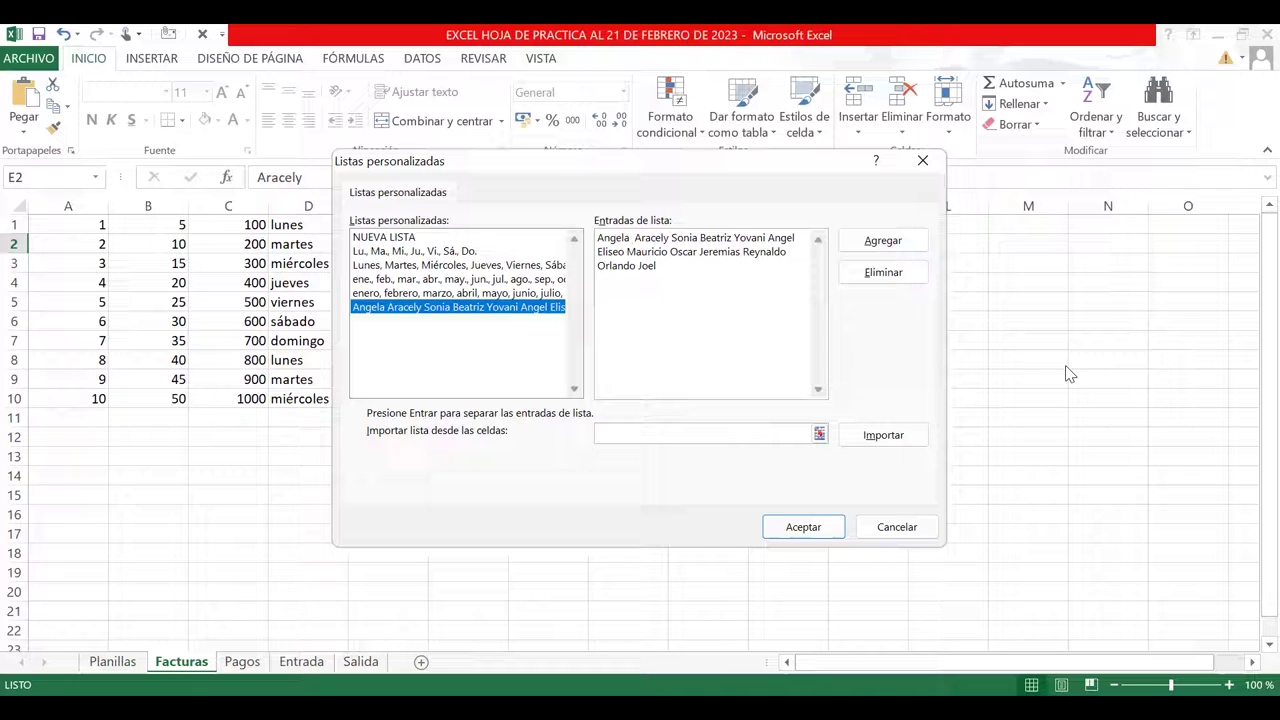
key("BackSpace")
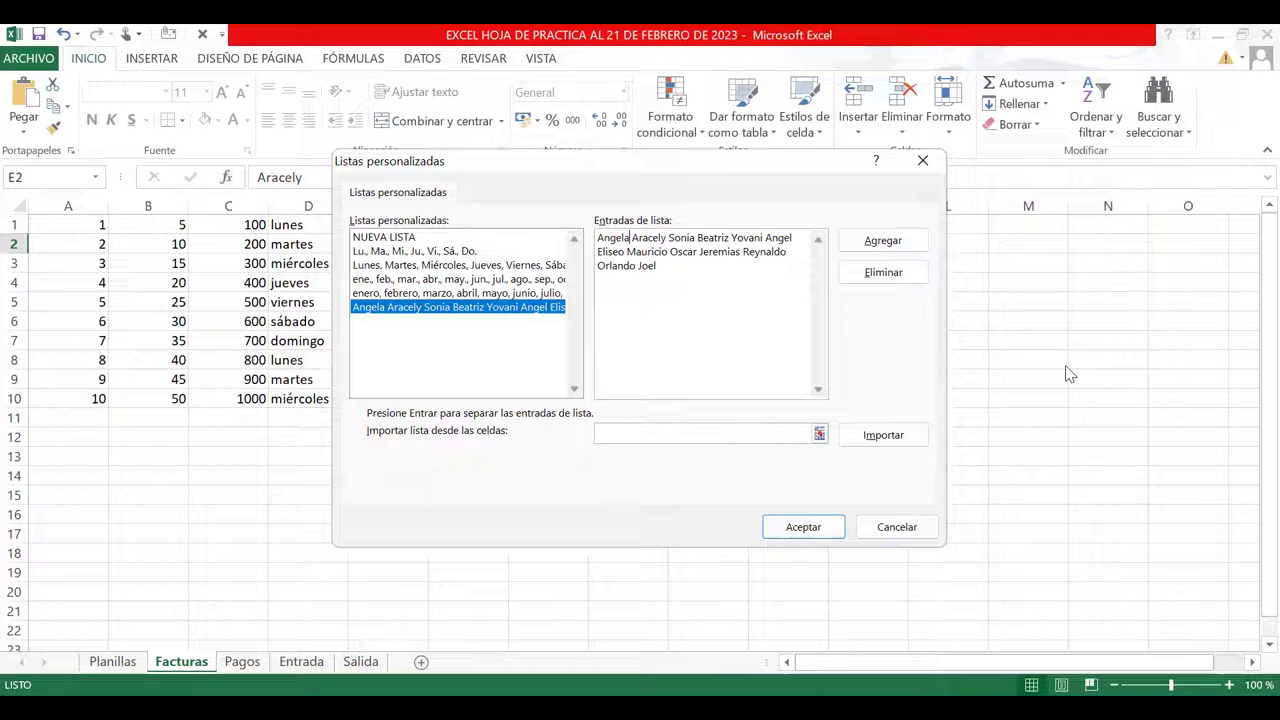
key("Return")
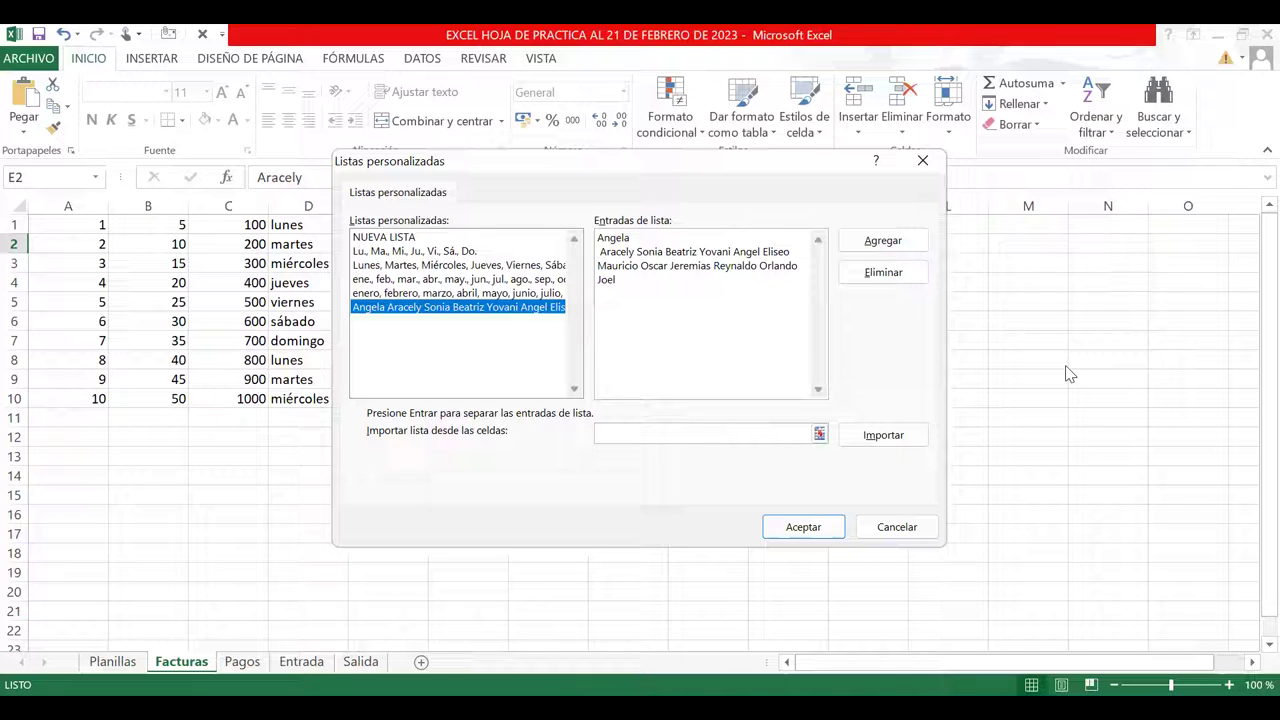
key("BackSpace")
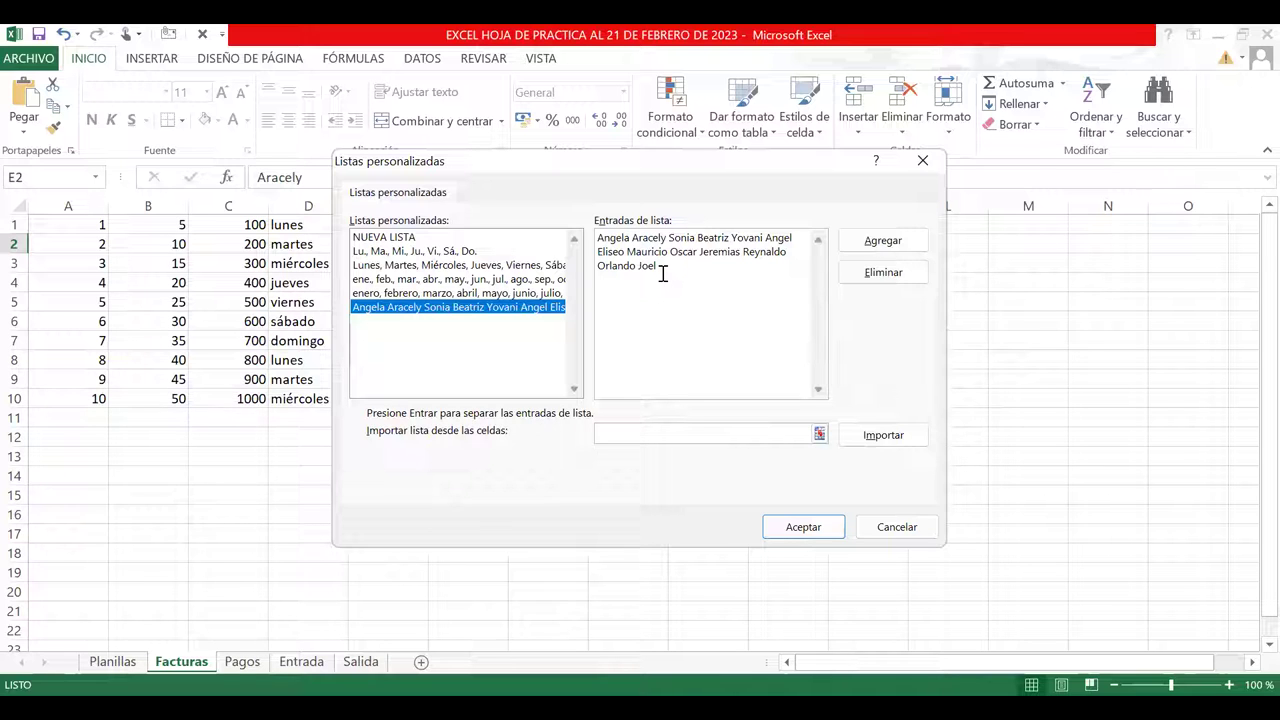
Step: Delete all the names after the first one from the selected list's entries
key("BackSpace")
key("BackSpace")
key("BackSpace")
key("BackSpace")
key("BackSpace")
key("BackSpace")
key("BackSpace")
key("BackSpace")
key("BackSpace")
key("BackSpace")
key("BackSpace")
key("BackSpace")
key("BackSpace")
key("BackSpace")
key("BackSpace")
key("BackSpace")
key("BackSpace")
key("BackSpace")
key("BackSpace")
key("BackSpace")
key("BackSpace")
key("BackSpace")
key("BackSpace")
key("BackSpace")
key("BackSpace")
key("BackSpace")
key("BackSpace")
key("BackSpace")
key("BackSpace")
key("BackSpace")
key("BackSpace")
key("BackSpace")
key("BackSpace")
key("BackSpace")
key("BackSpace")
key("BackSpace")
key("BackSpace")
key("BackSpace")
key("BackSpace")
key("BackSpace")
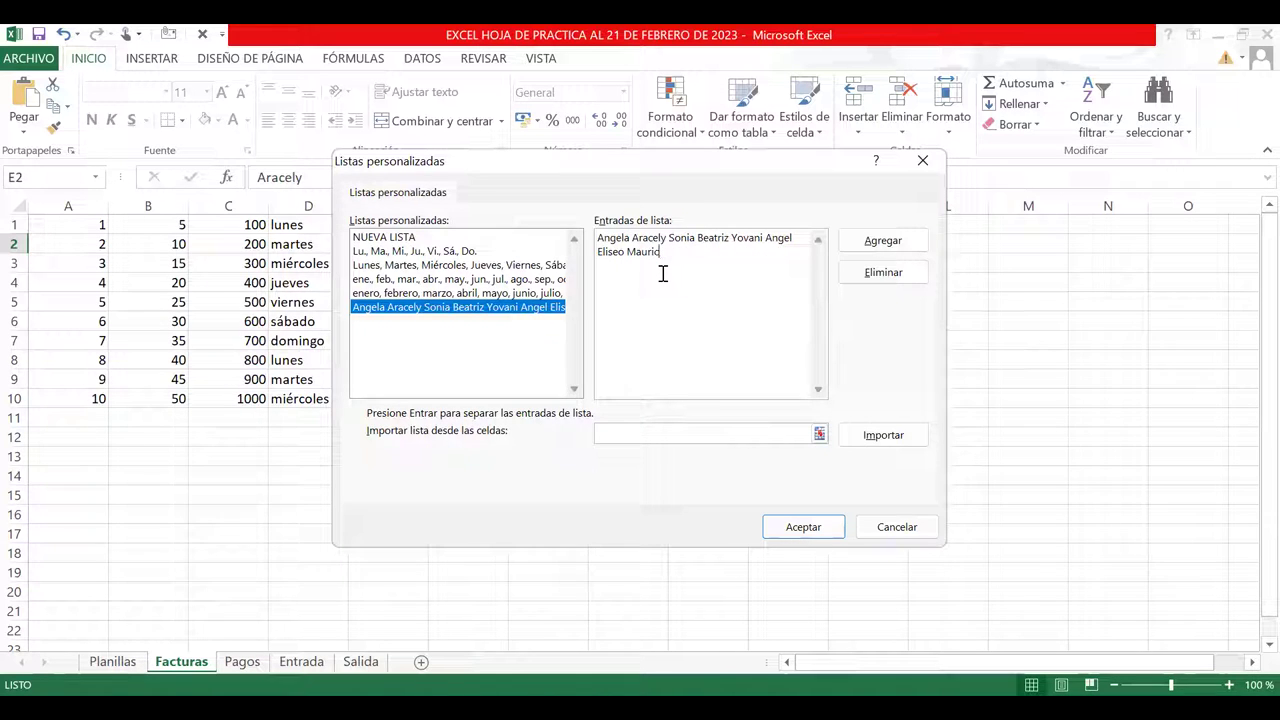
key("BackSpace")
key("BackSpace")
key("BackSpace")
key("BackSpace")
key("BackSpace")
key("BackSpace")
key("BackSpace")
key("BackSpace")
key("BackSpace")
key("BackSpace")
key("BackSpace")
key("BackSpace")
key("BackSpace")
key("BackSpace")
key("BackSpace")
key("BackSpace")
key("BackSpace")
key("BackSpace")
key("BackSpace")
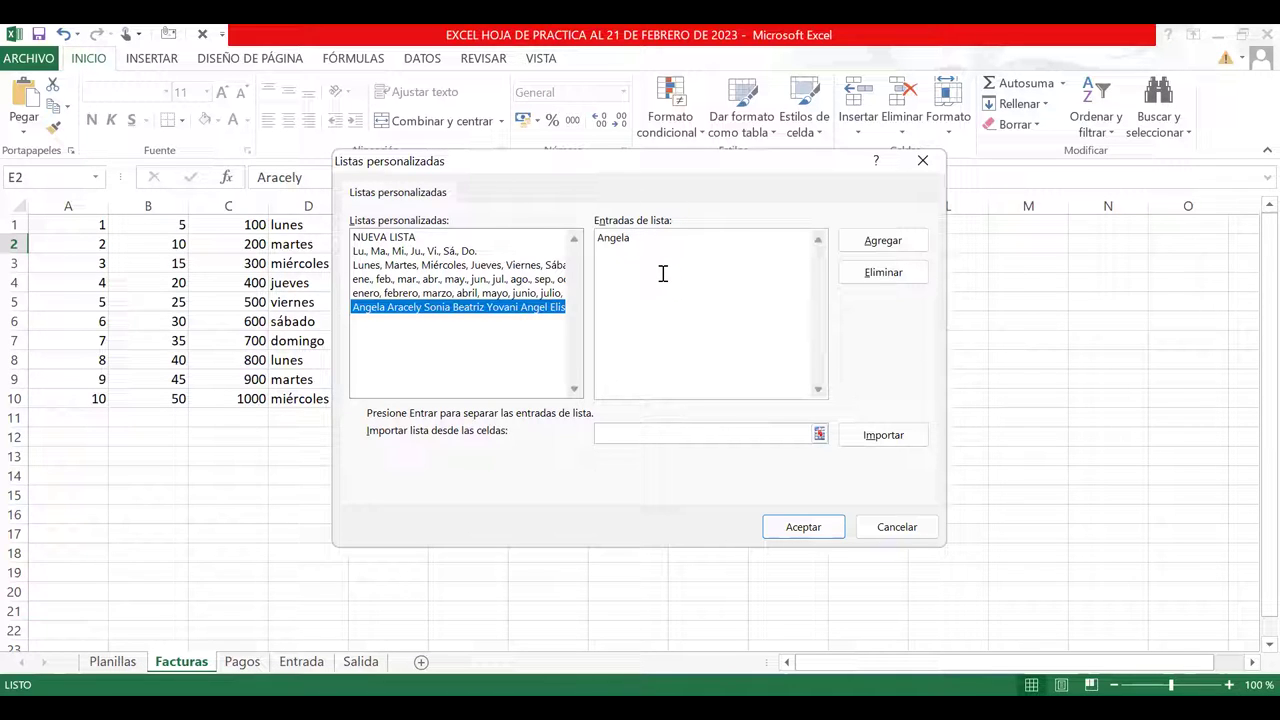
key("BackSpace")
Step: Enter five more names below the first, one per line, save the revised custom list and accept the editor
key("Return")
type("Aracely")
key("Return")
type("Beatriz")
key("Return")
type("Sonia")
key("Return")
type("Yovani")
key("Return")
type("Oscar")
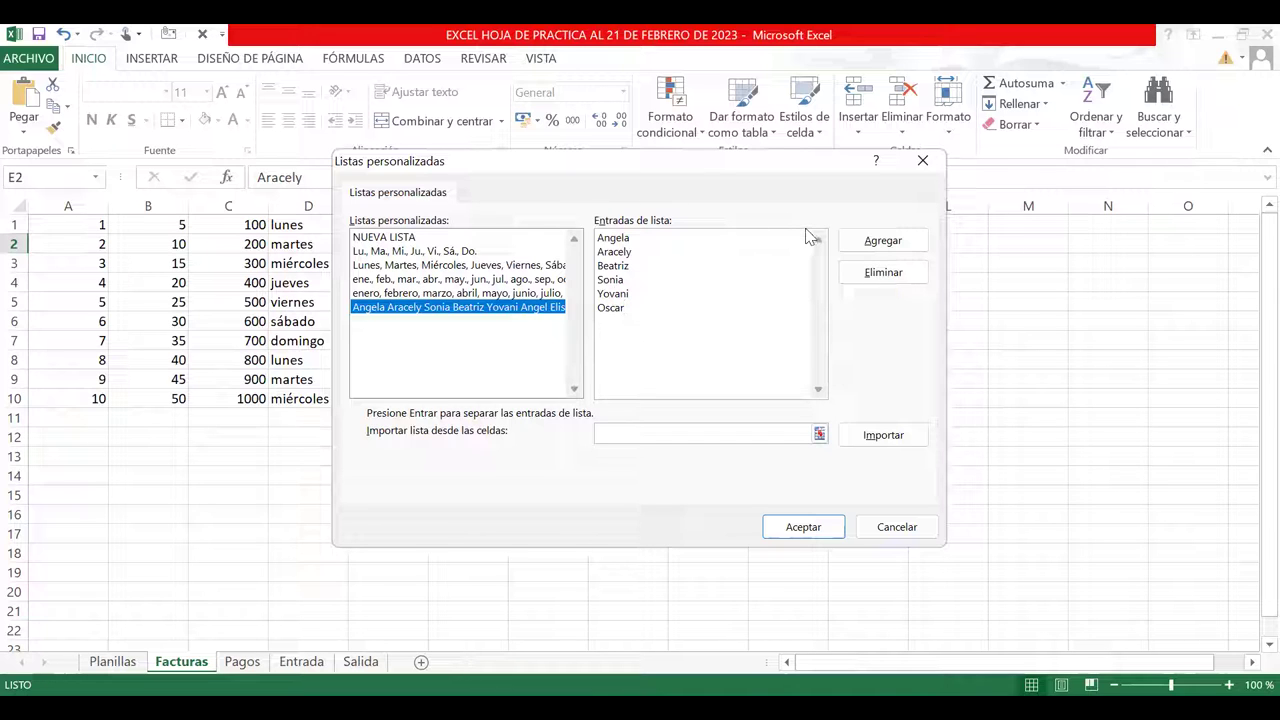
left_click(889, 240)
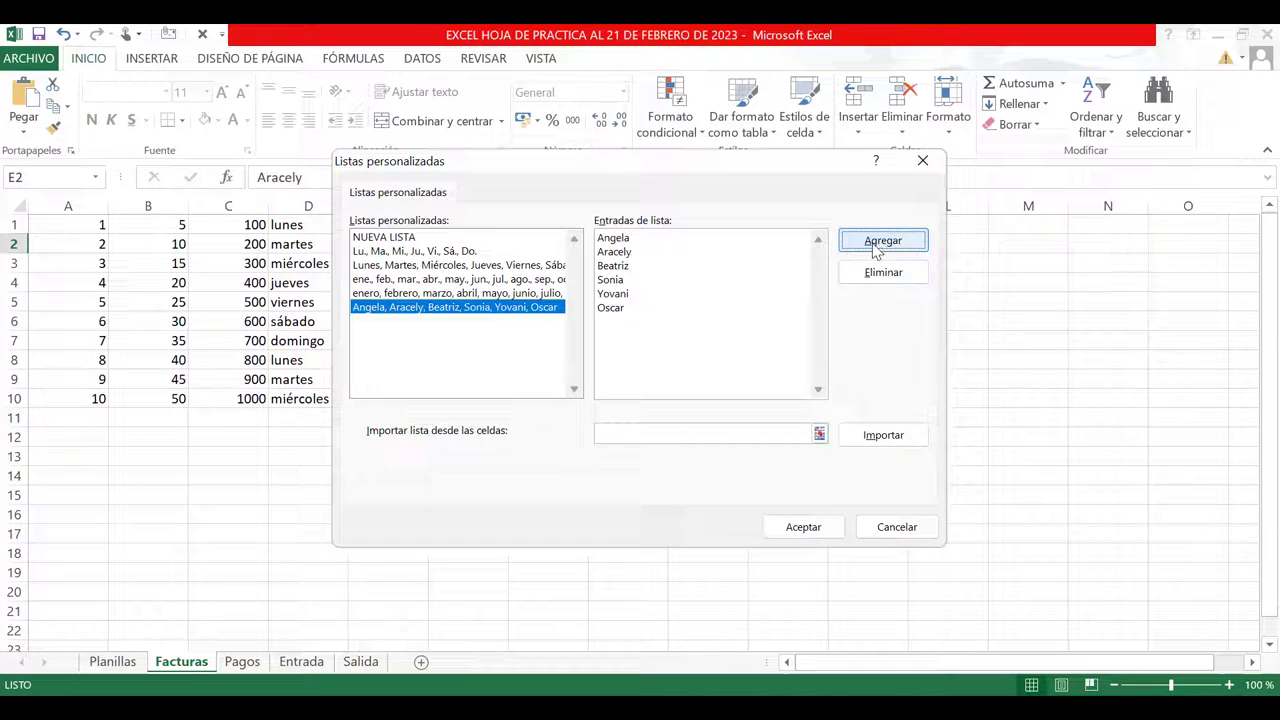
left_click(798, 537)
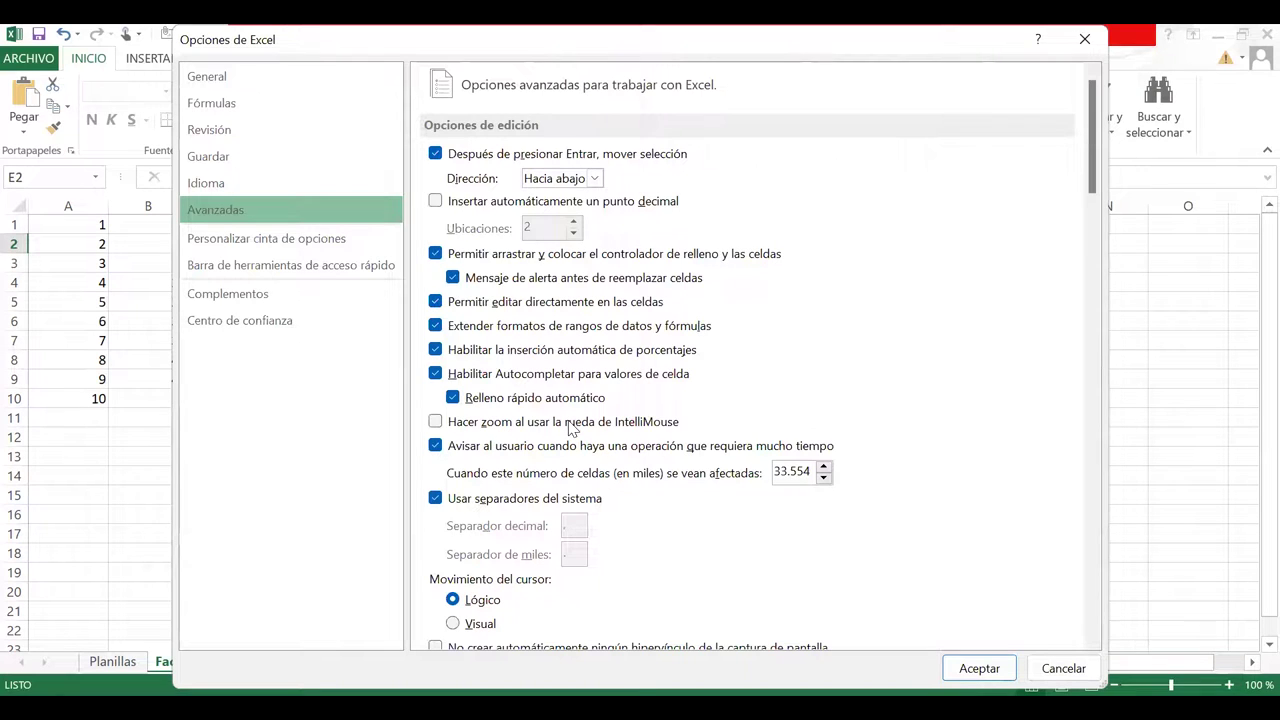
Step: Accept the advanced options settings and return to the worksheet
scroll(572, 428, "down", 20)
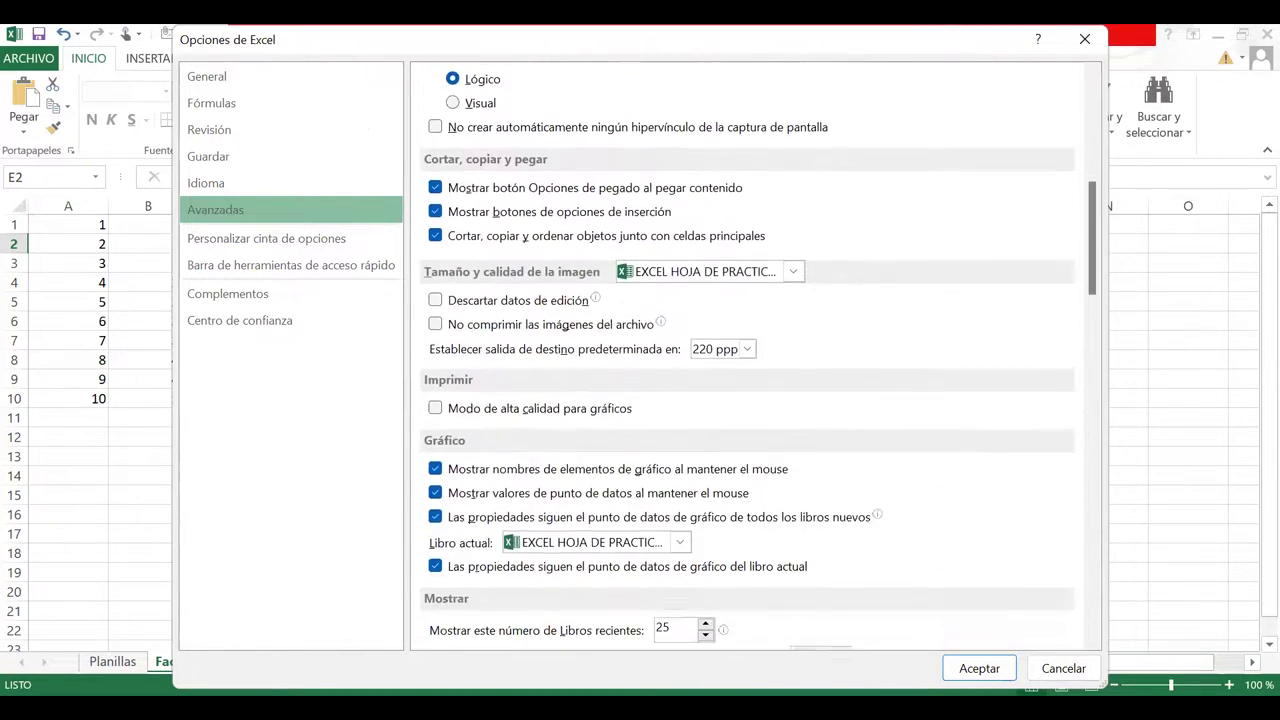
scroll(550, 435, "down", 5)
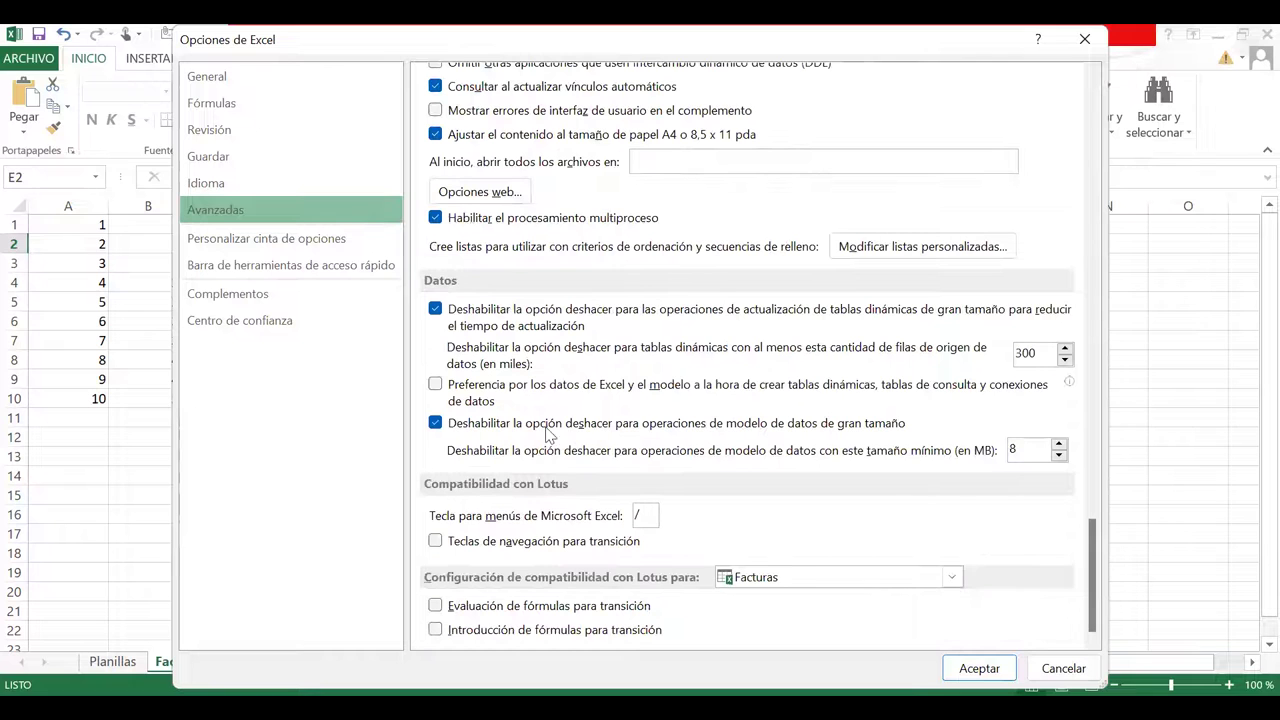
left_click(976, 670)
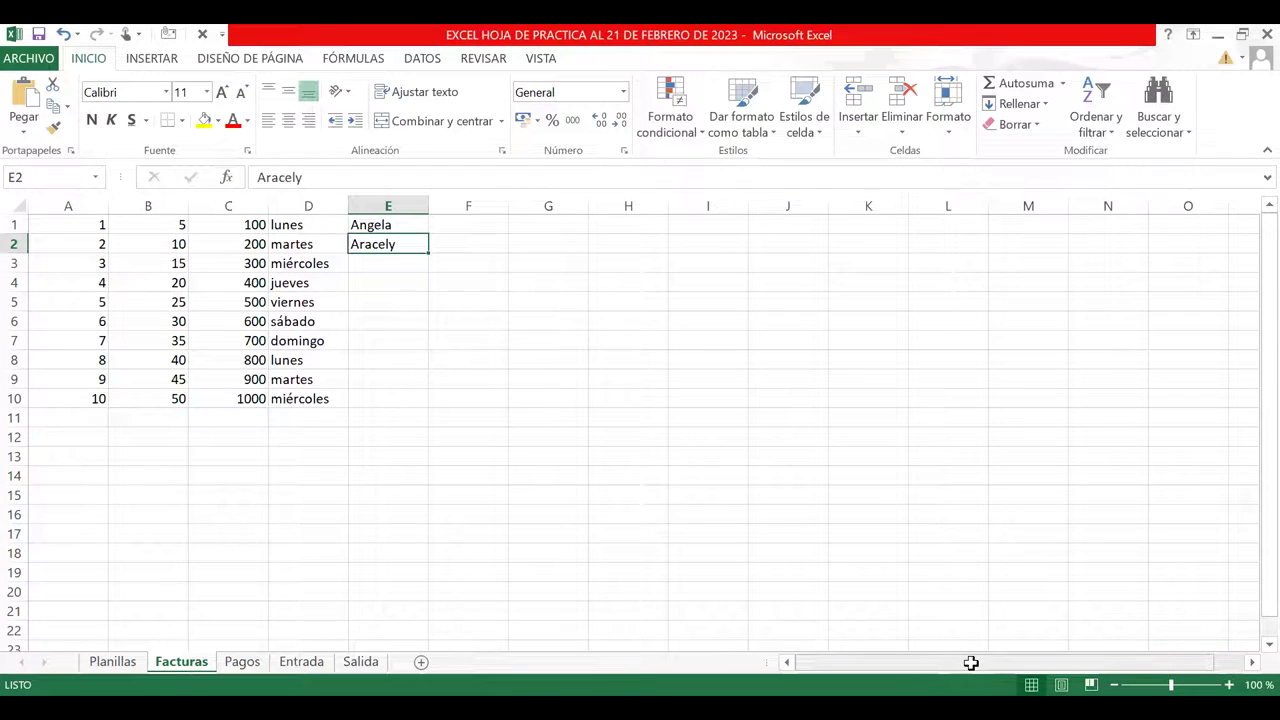
Step: Select the two names in E1:E2 and autofill the custom name series down to row 10
left_click(383, 221)
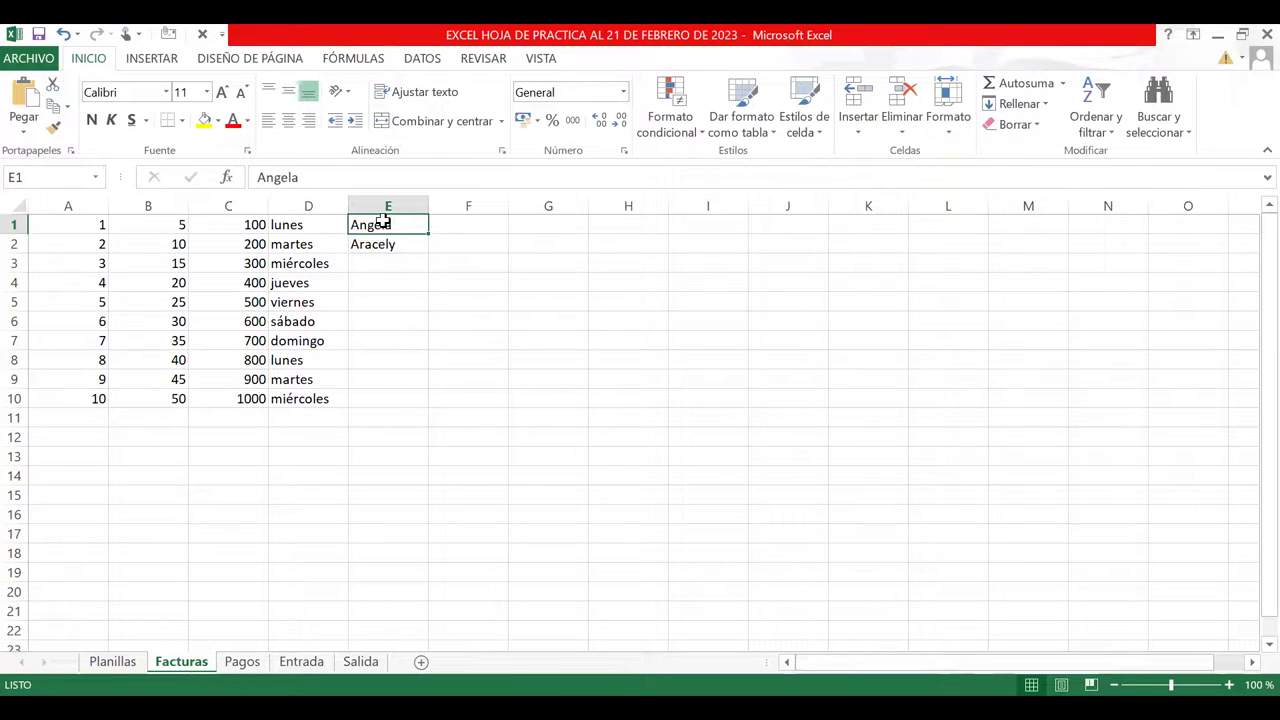
left_click_drag(356, 234, 417, 234)
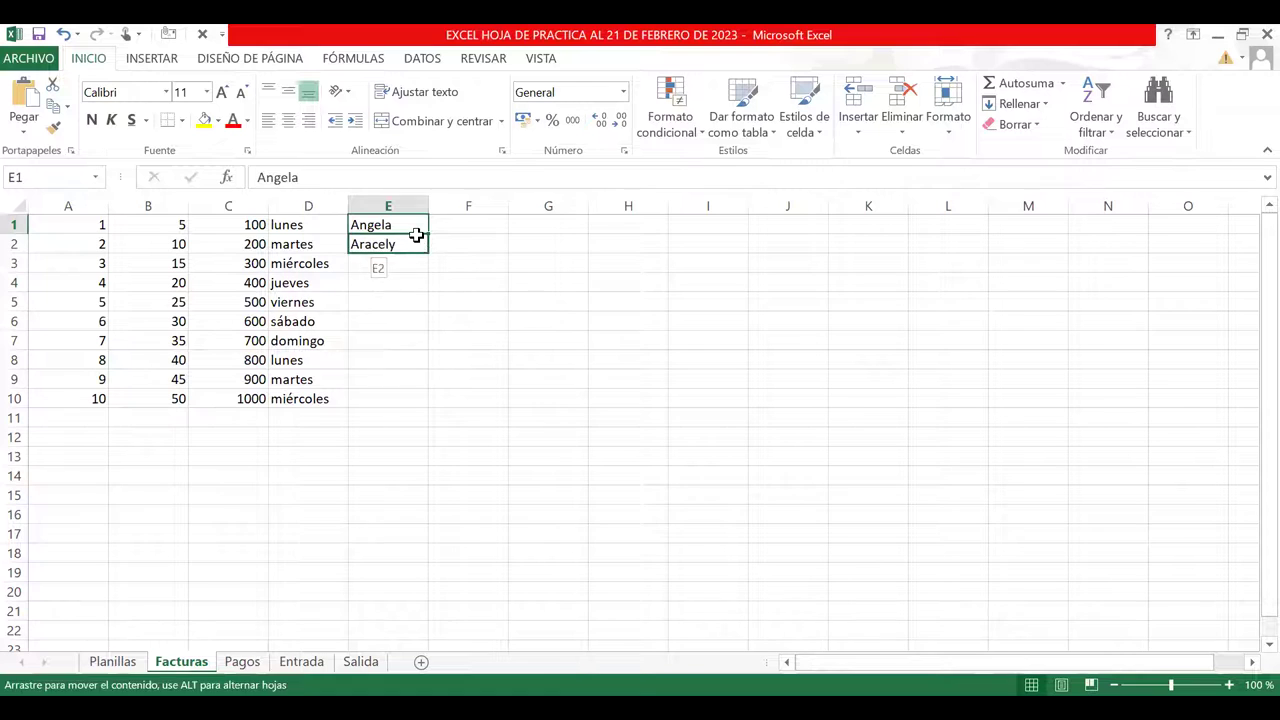
left_click(387, 240)
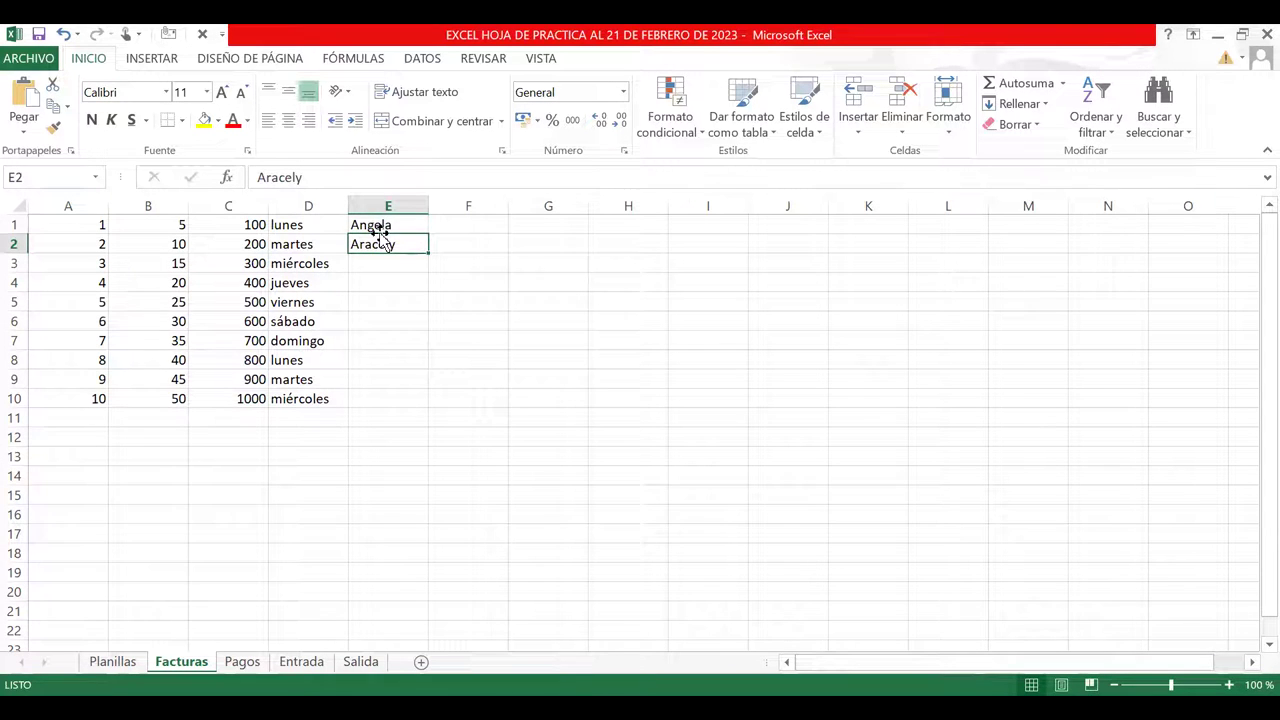
left_click(369, 225)
left_click_drag(369, 225, 428, 243)
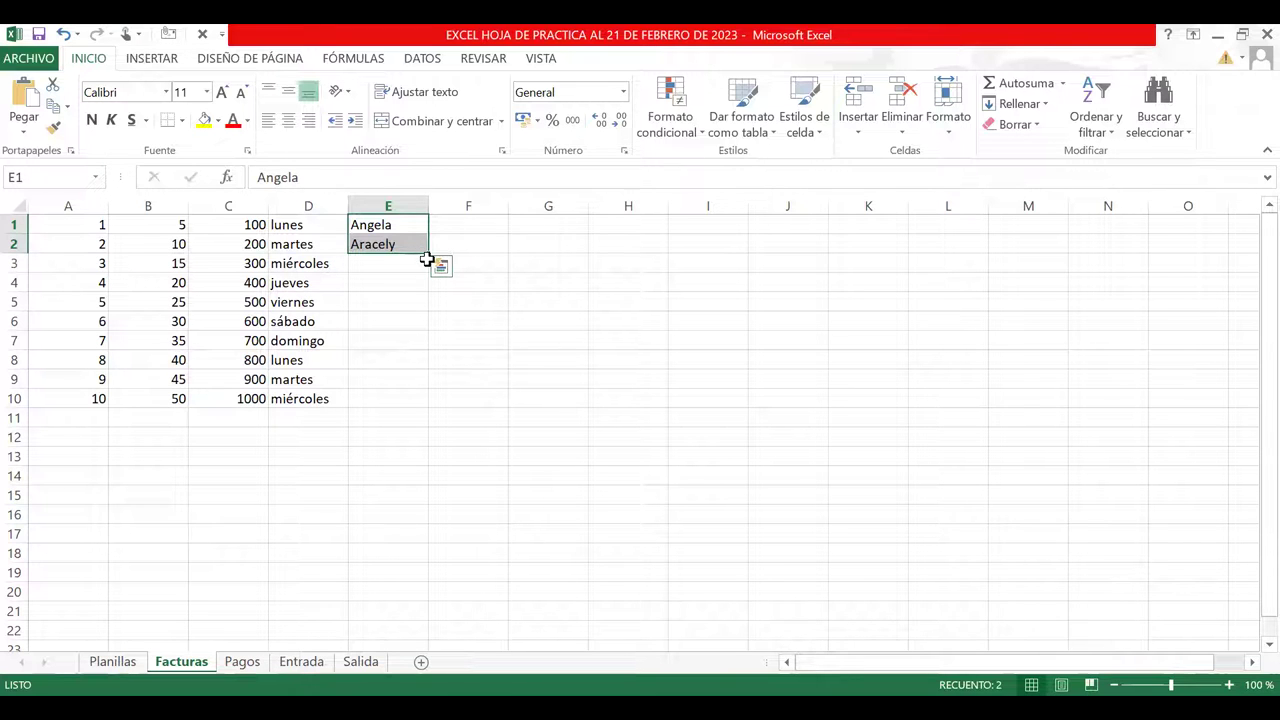
left_click_drag(427, 250, 435, 407)
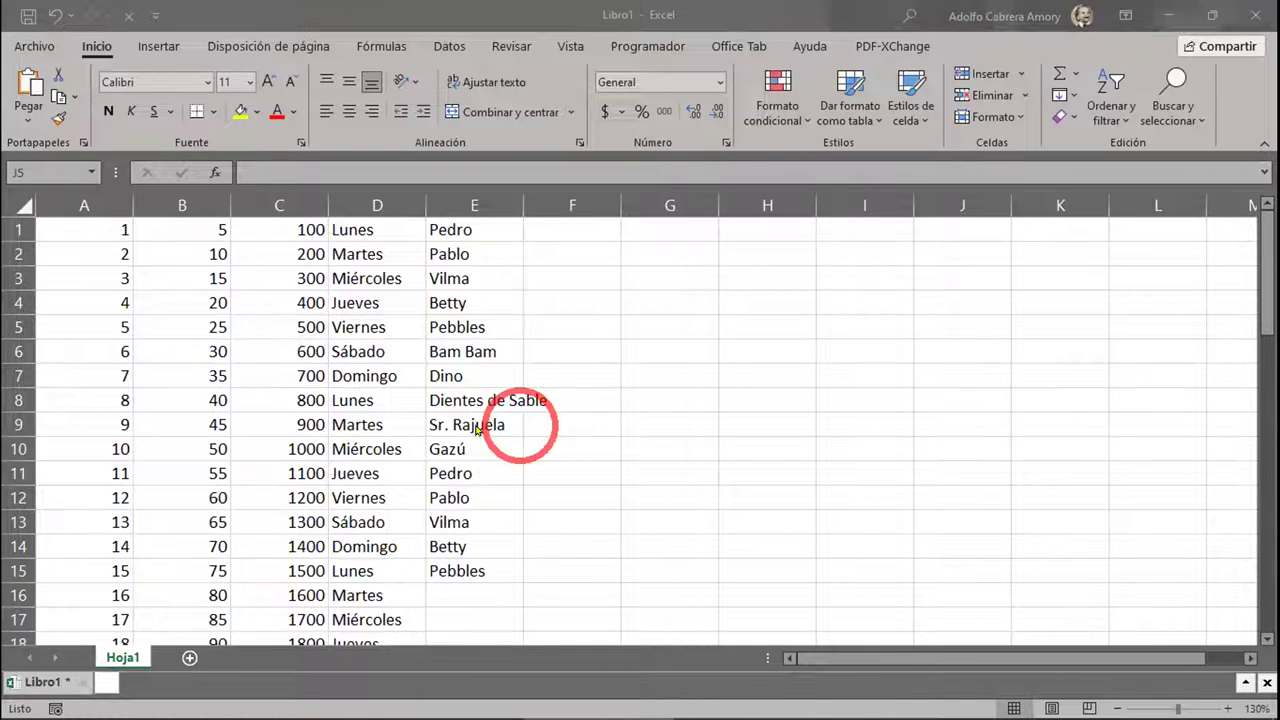
Step: Select the data from cell A1 across to column D and down through the last filled row, adjusting the range's lower end
left_click(75, 229)
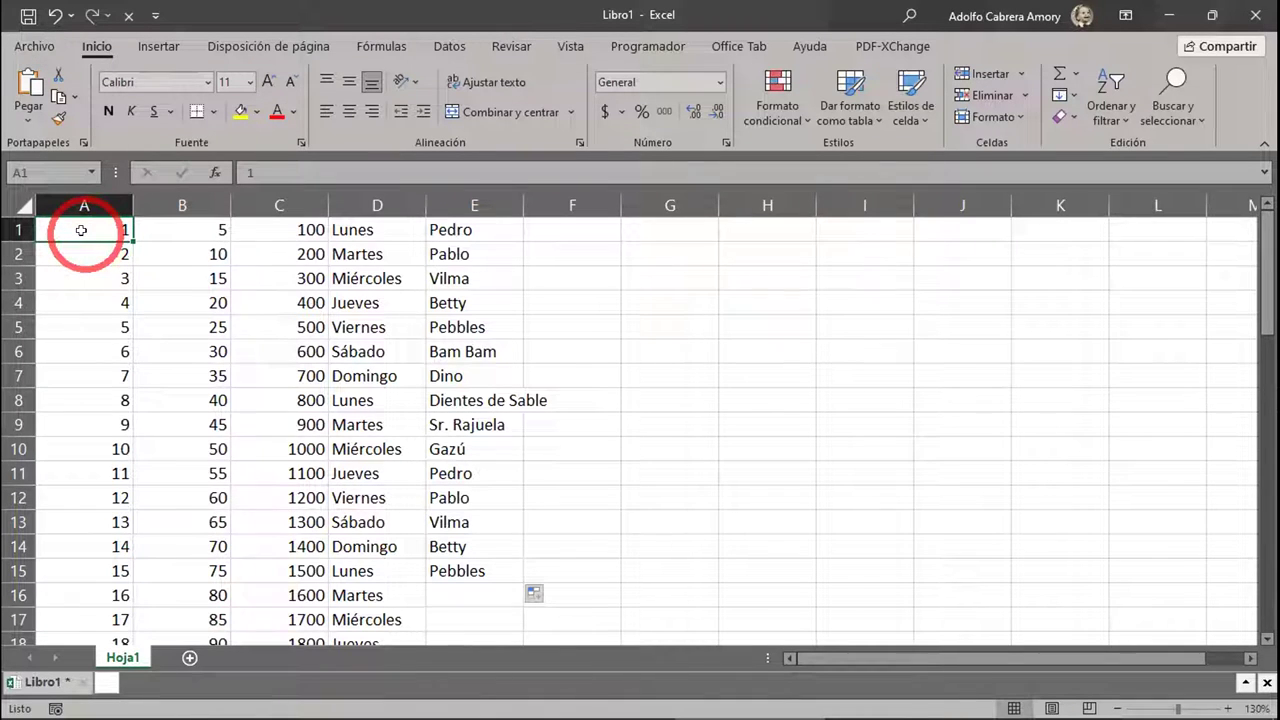
left_click_drag(98, 238, 329, 222)
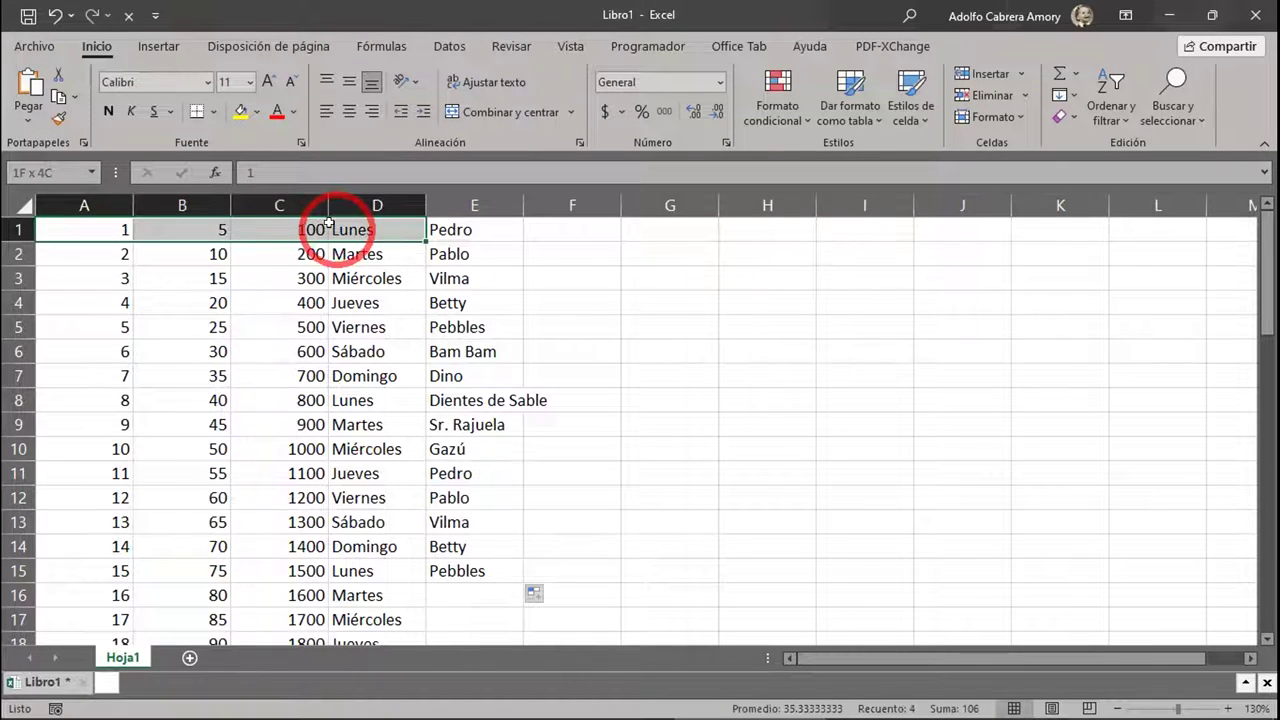
left_click_drag(329, 222, 360, 550)
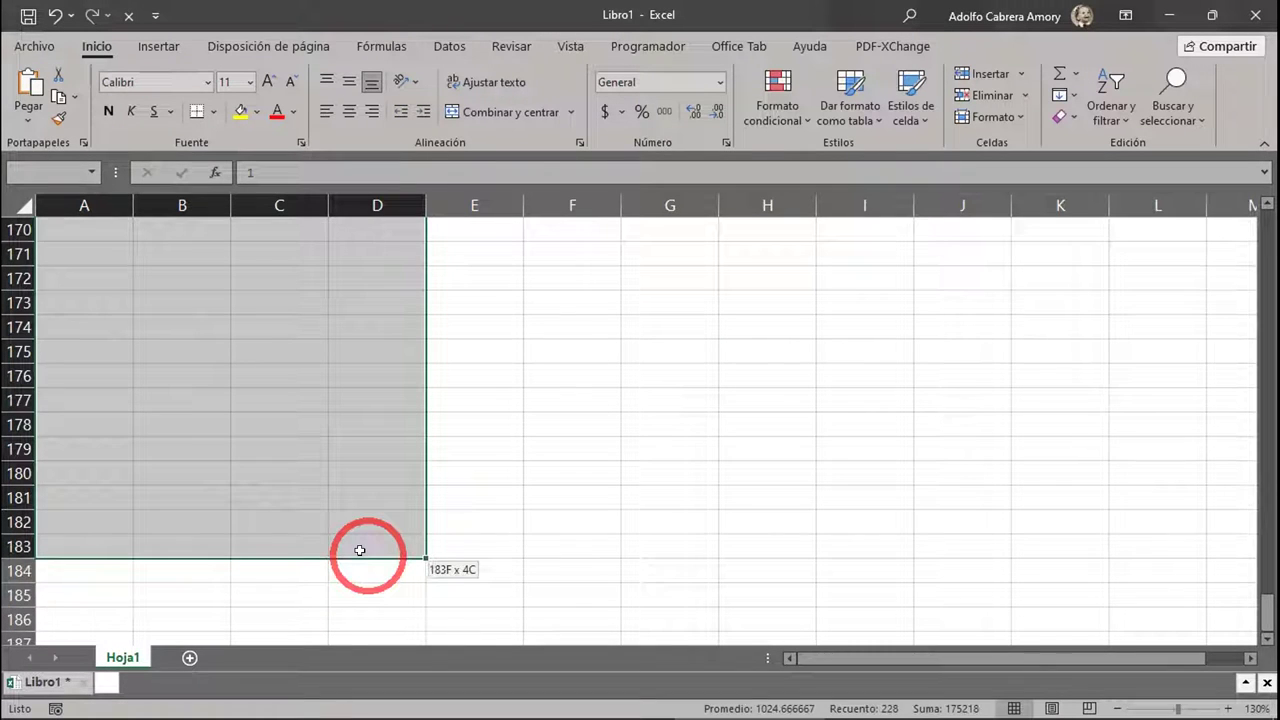
left_click_drag(360, 550, 330, 547)
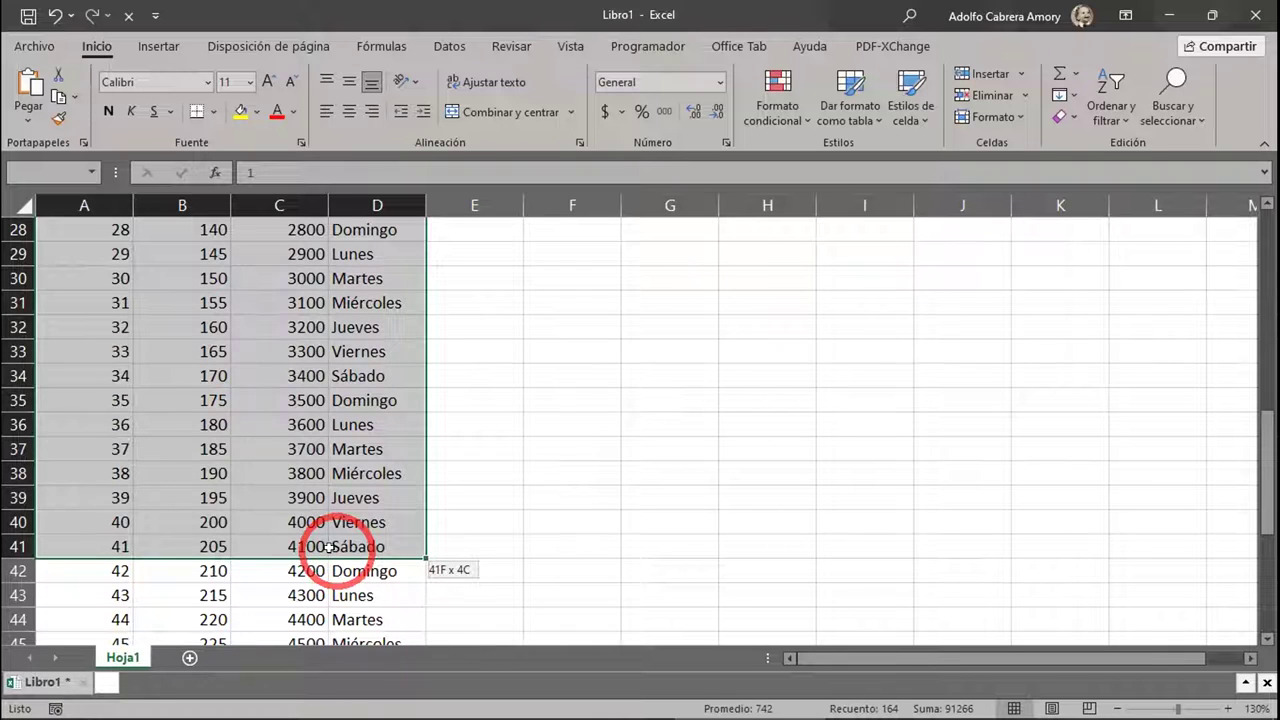
left_click_drag(330, 547, 386, 296)
scroll(550, 470, "up", 18)
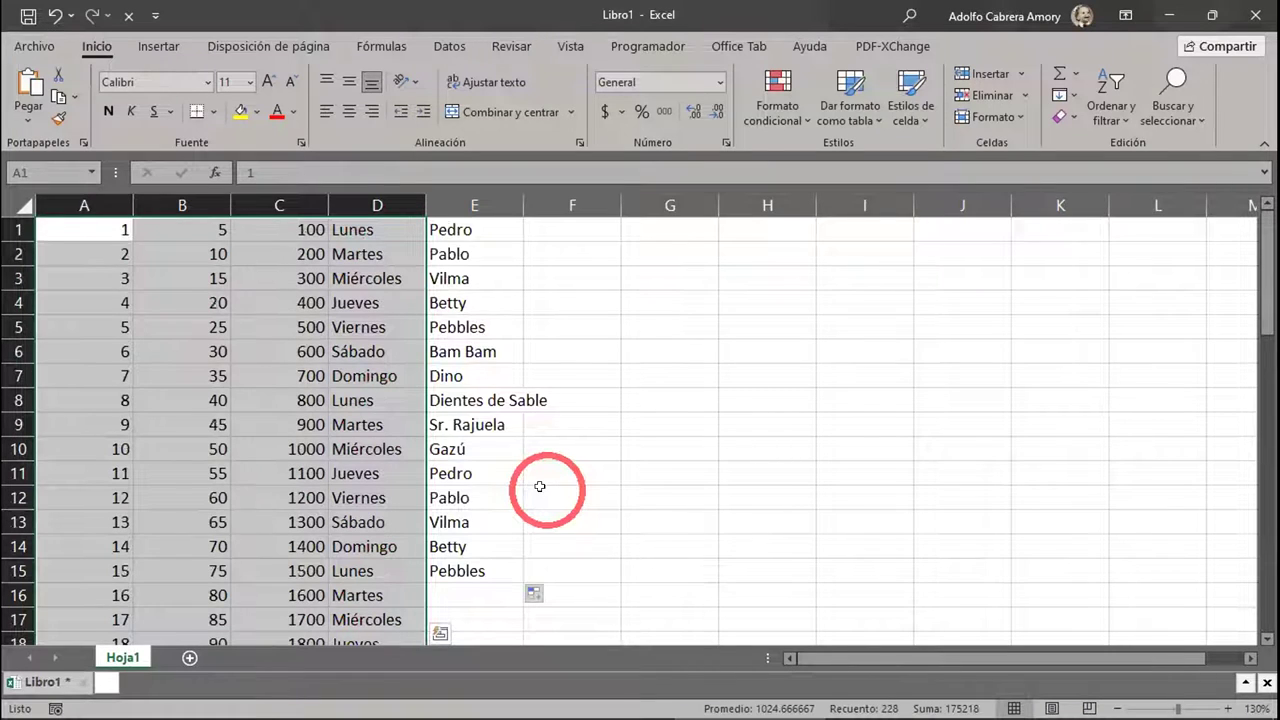
Step: Starting from A1, extend the selection to the last filled row and across to column E, covering A1:E57
left_click(84, 222)
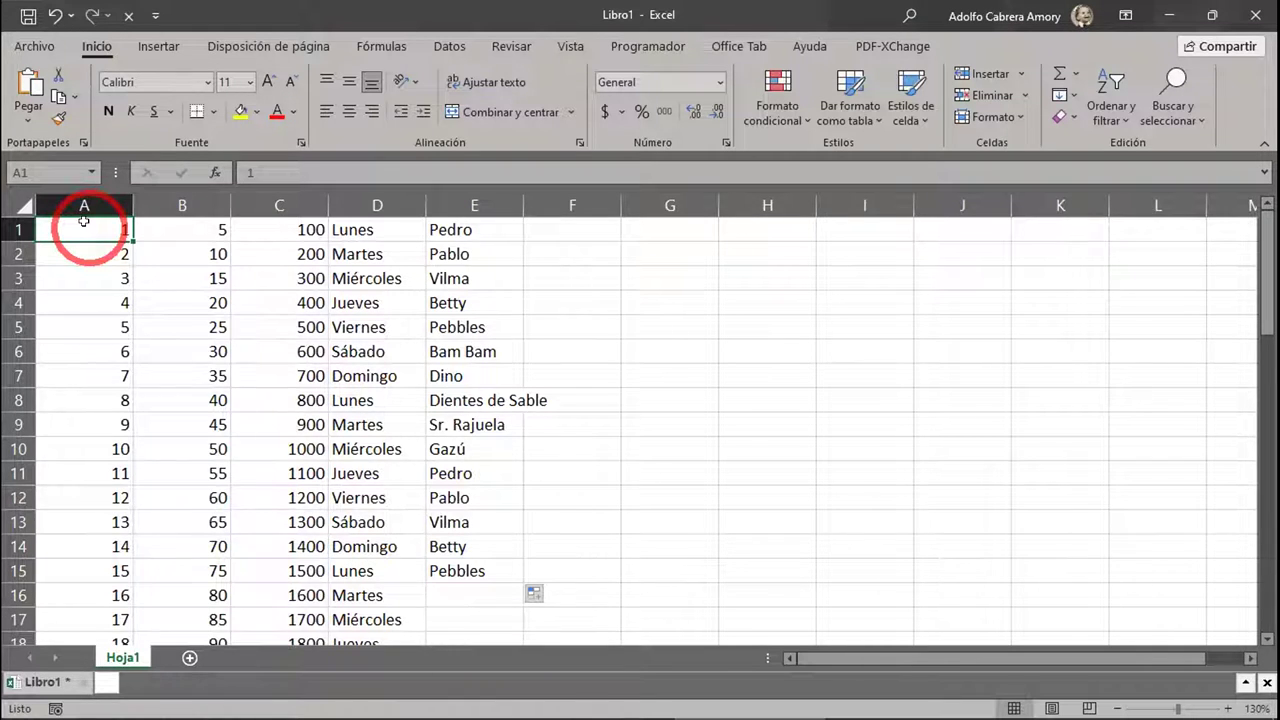
key("ctrl+shift+Down")
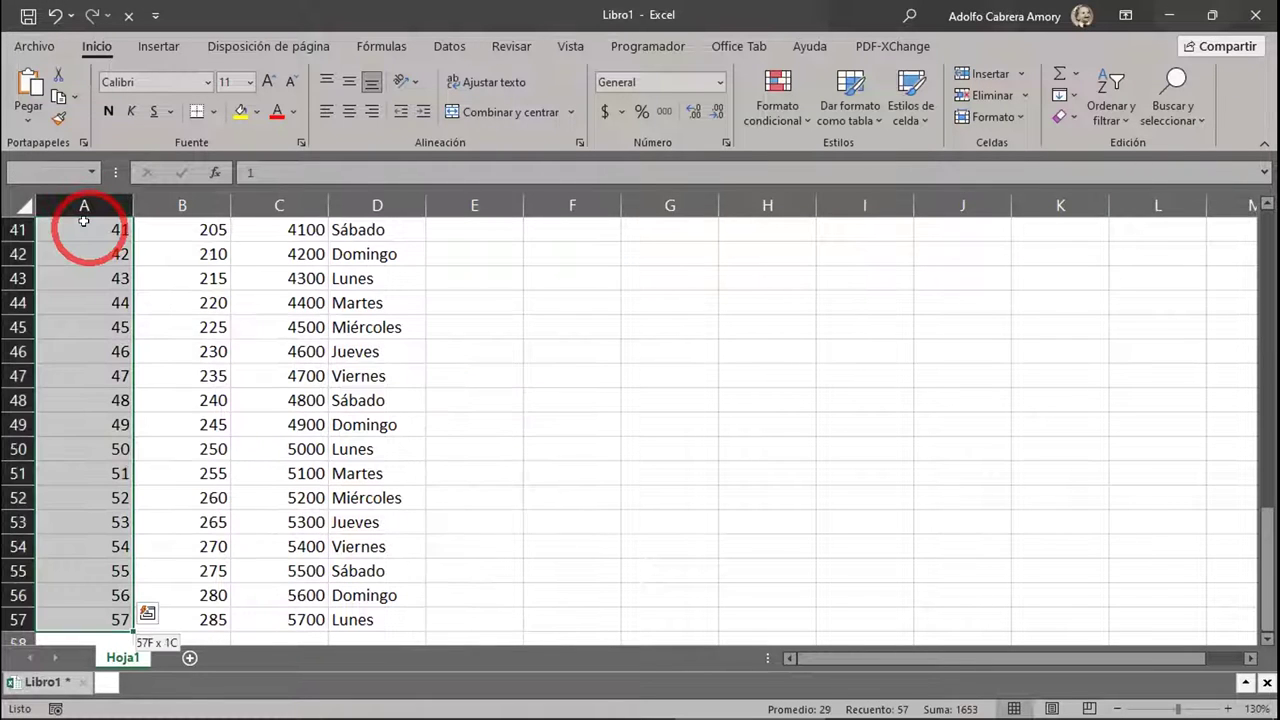
key("ctrl+shift+Right")
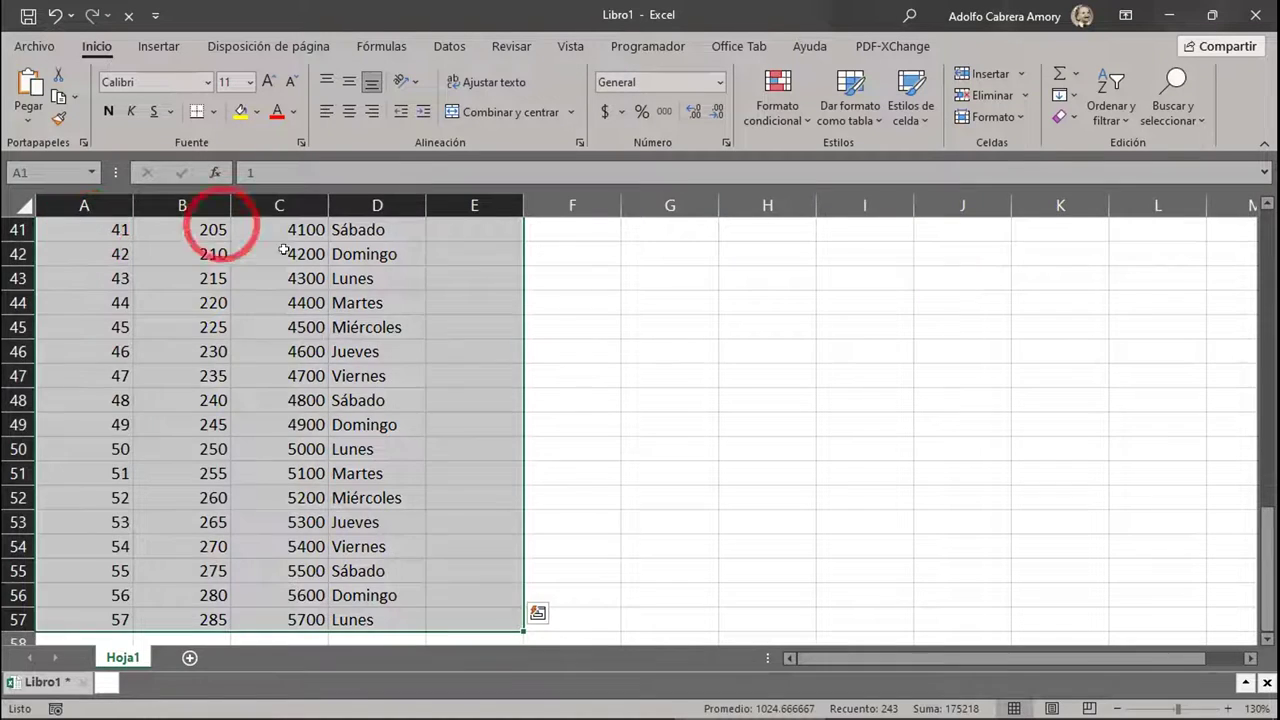
scroll(370, 351, "up", 13)
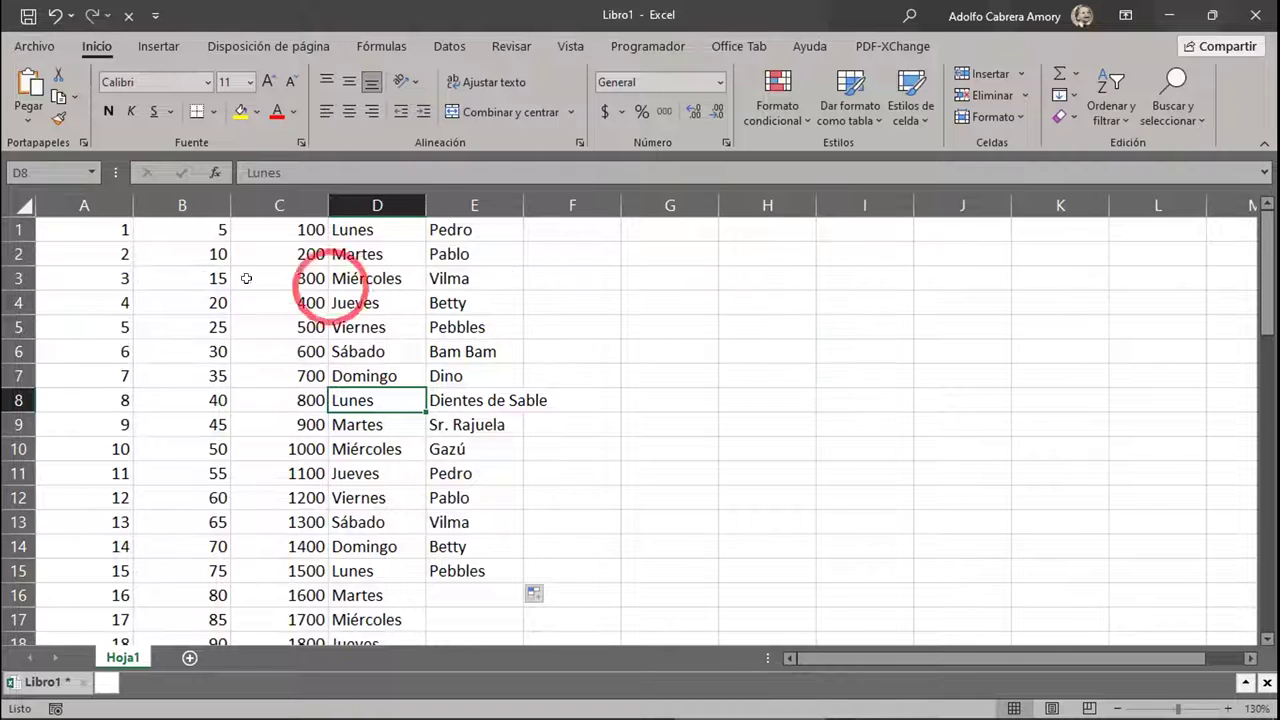
Step: Select the entire column A and check how far the selection extends below the data
left_click(81, 198)
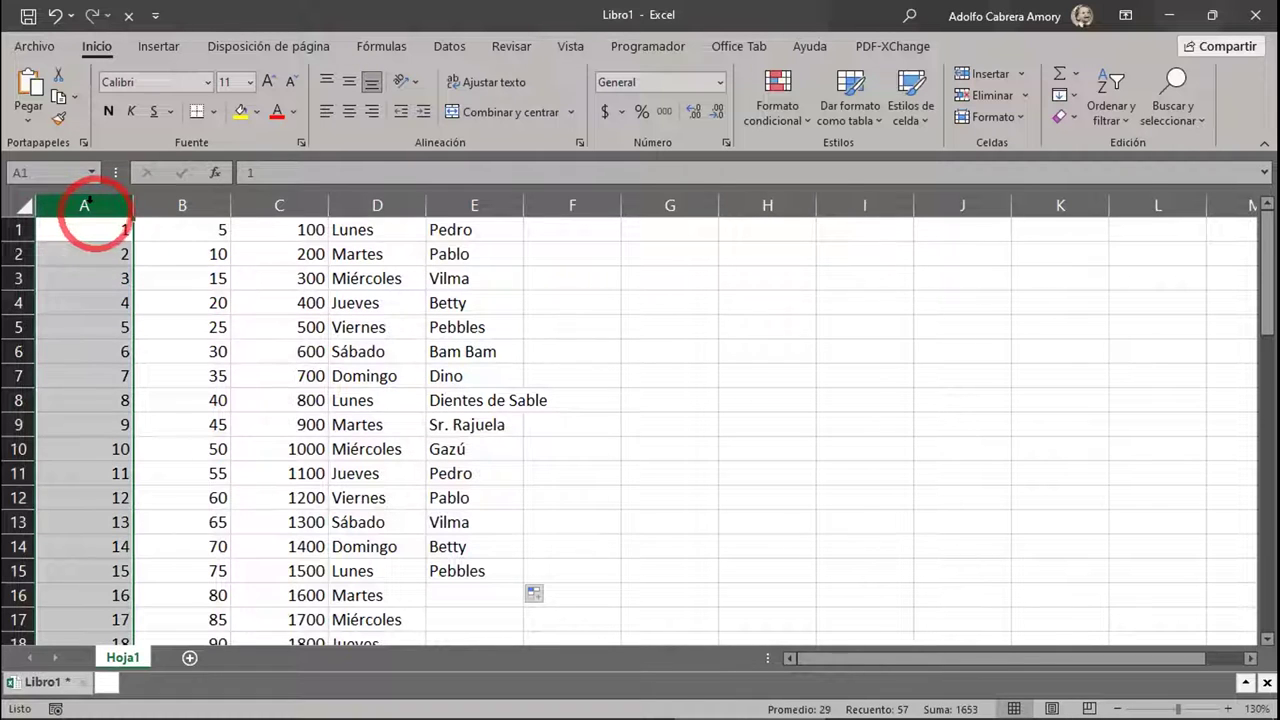
scroll(298, 371, "down", 14)
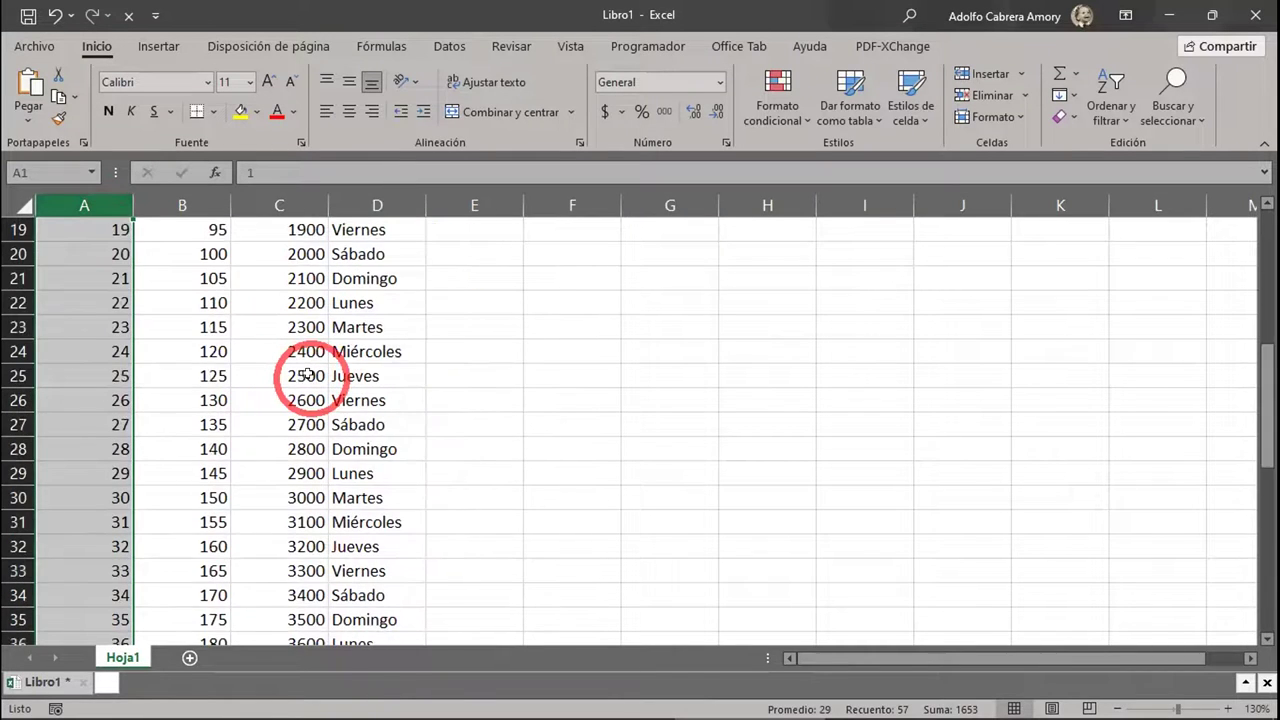
scroll(307, 374, "down", 4)
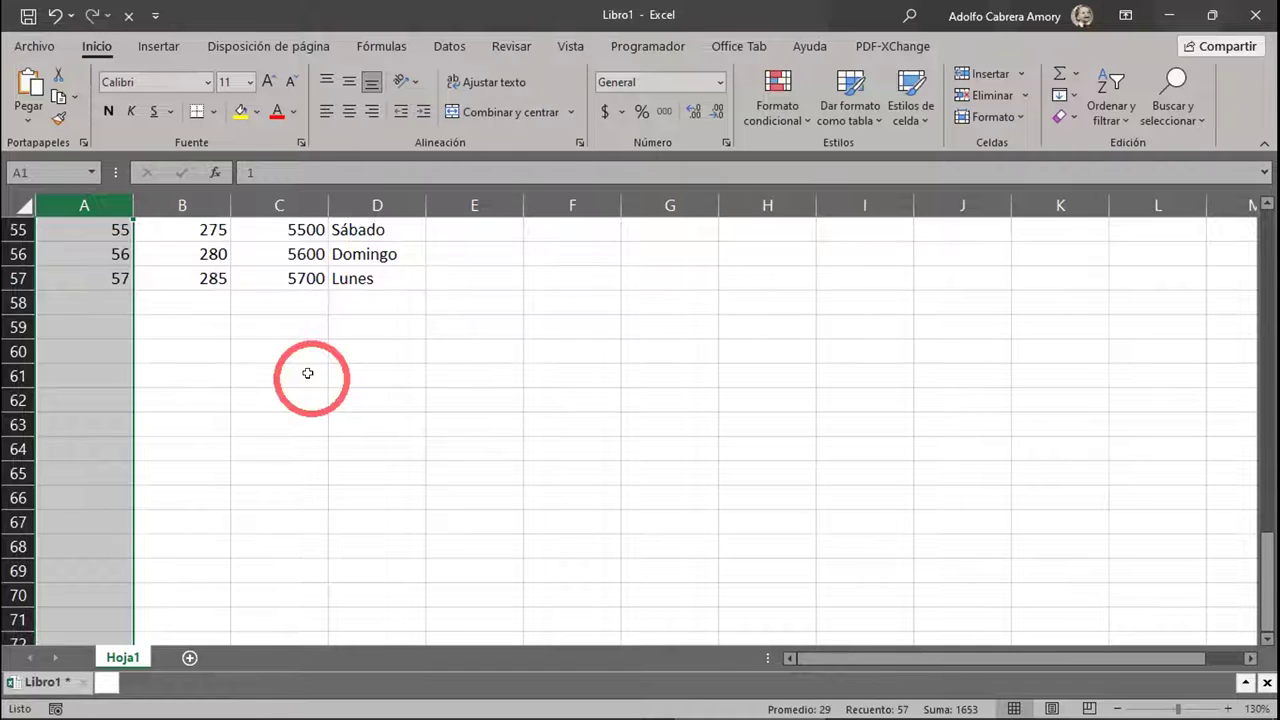
scroll(307, 373, "down", 20)
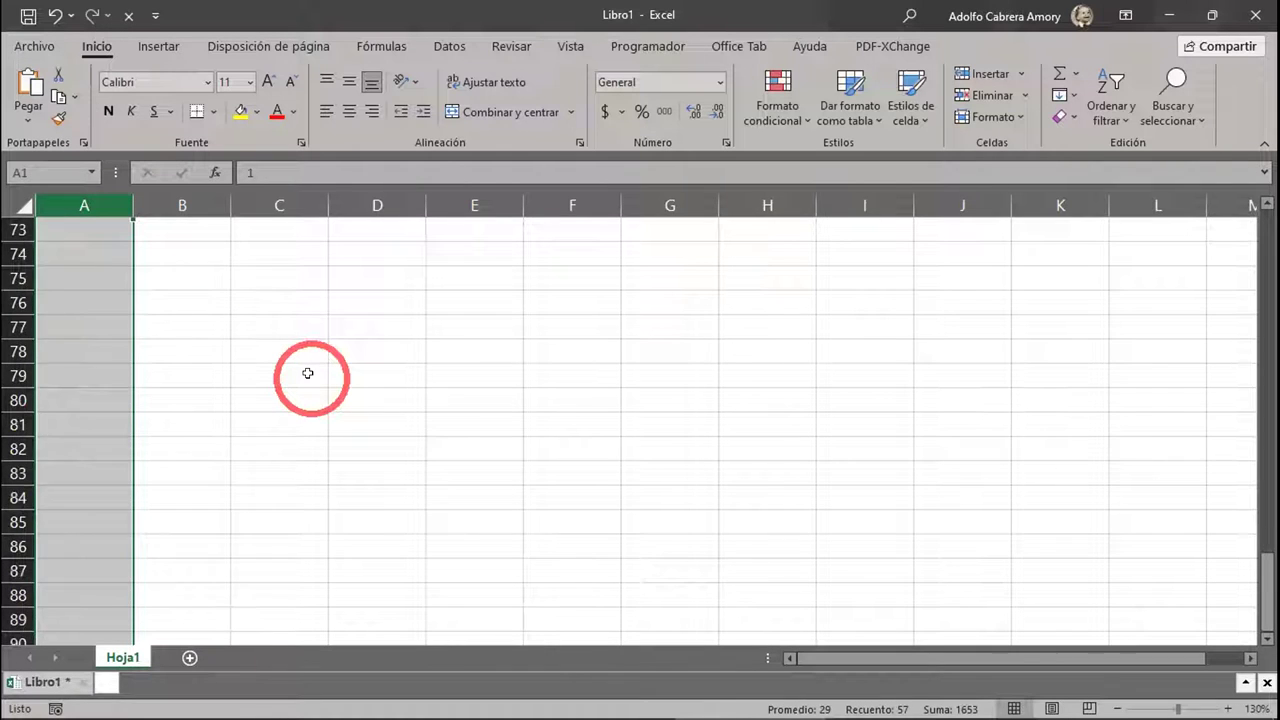
scroll(307, 373, "down", 6)
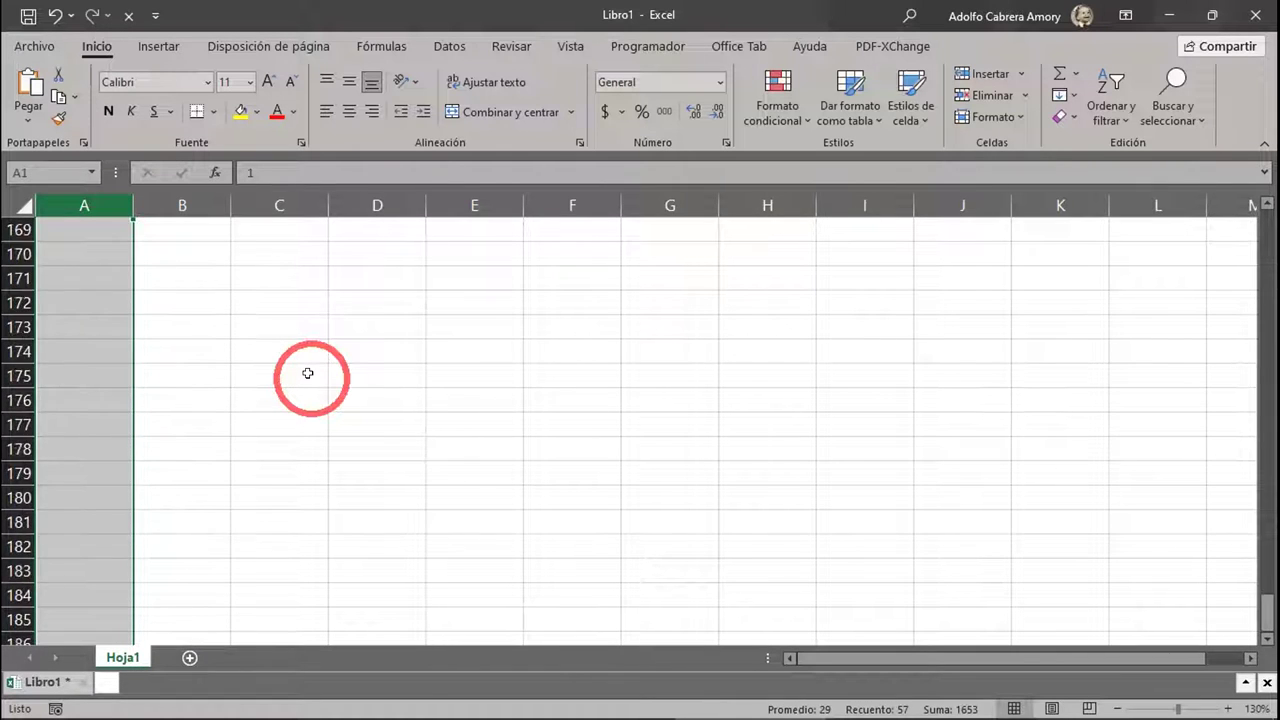
scroll(307, 372, "up", 19)
scroll(307, 371, "up", 20)
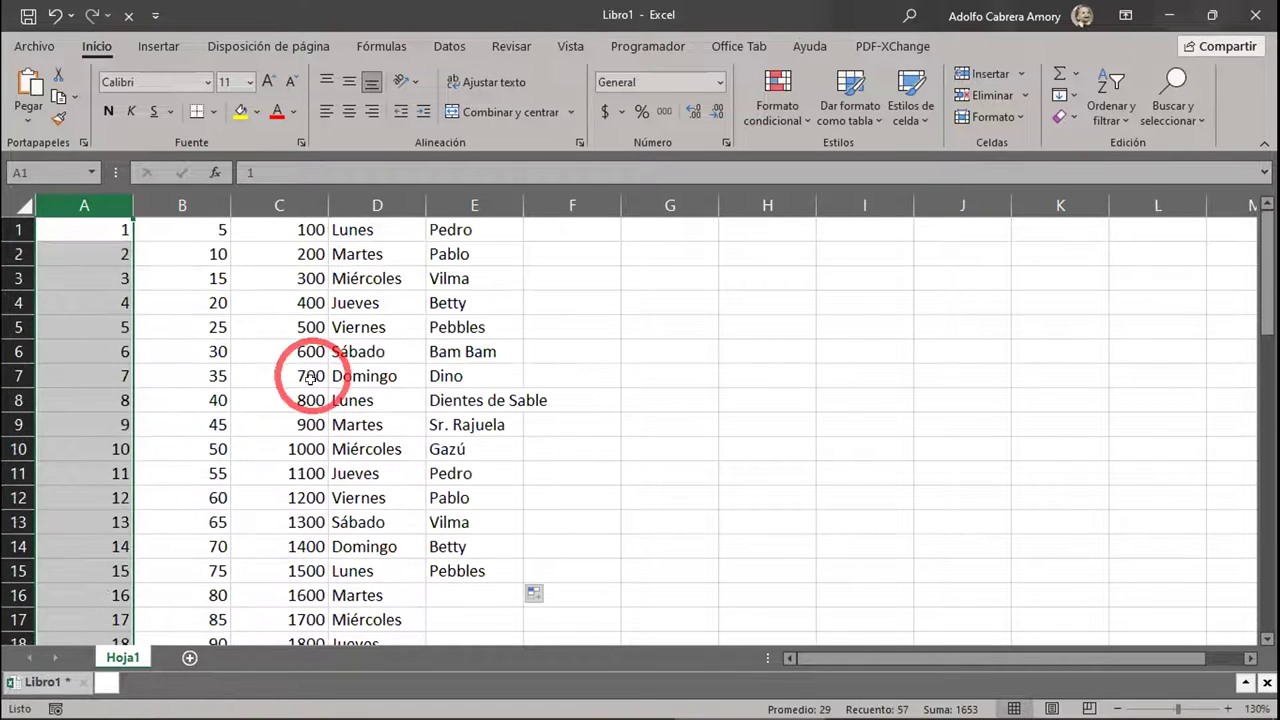
Step: Select the entire columns B, C, D and E one at a time
left_click(188, 206)
left_click(289, 196)
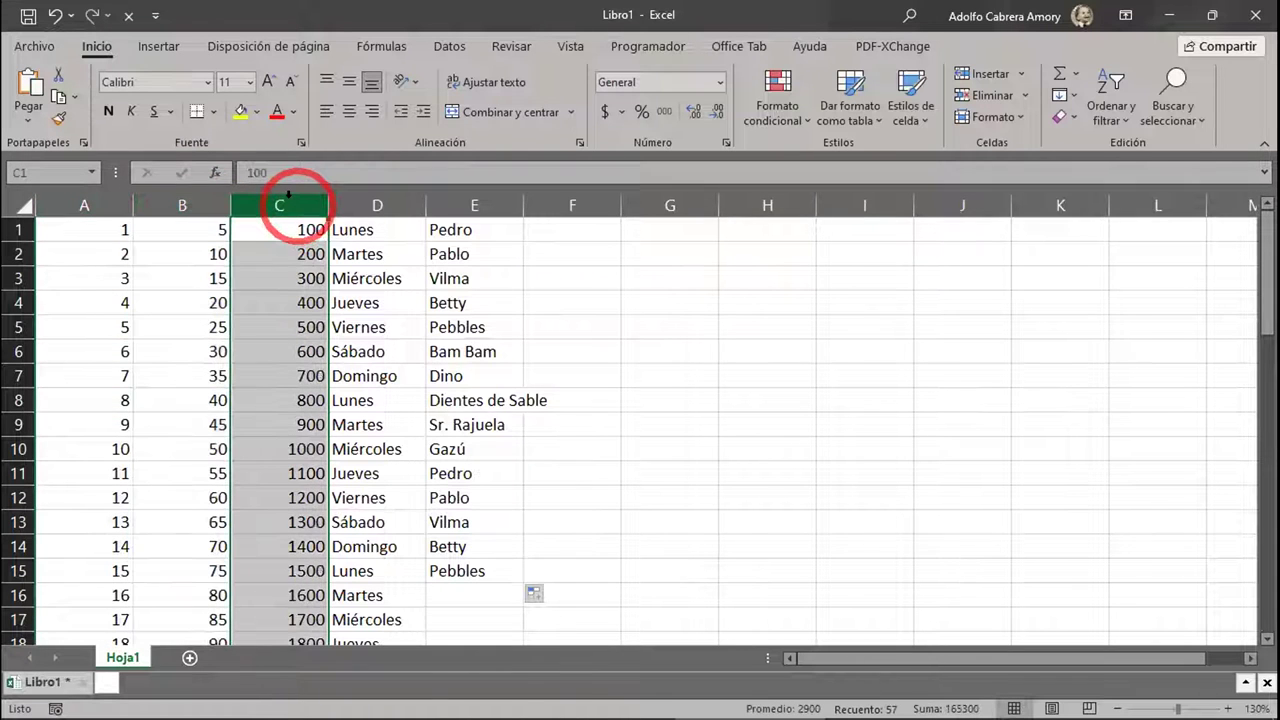
left_click(388, 196)
left_click(476, 195)
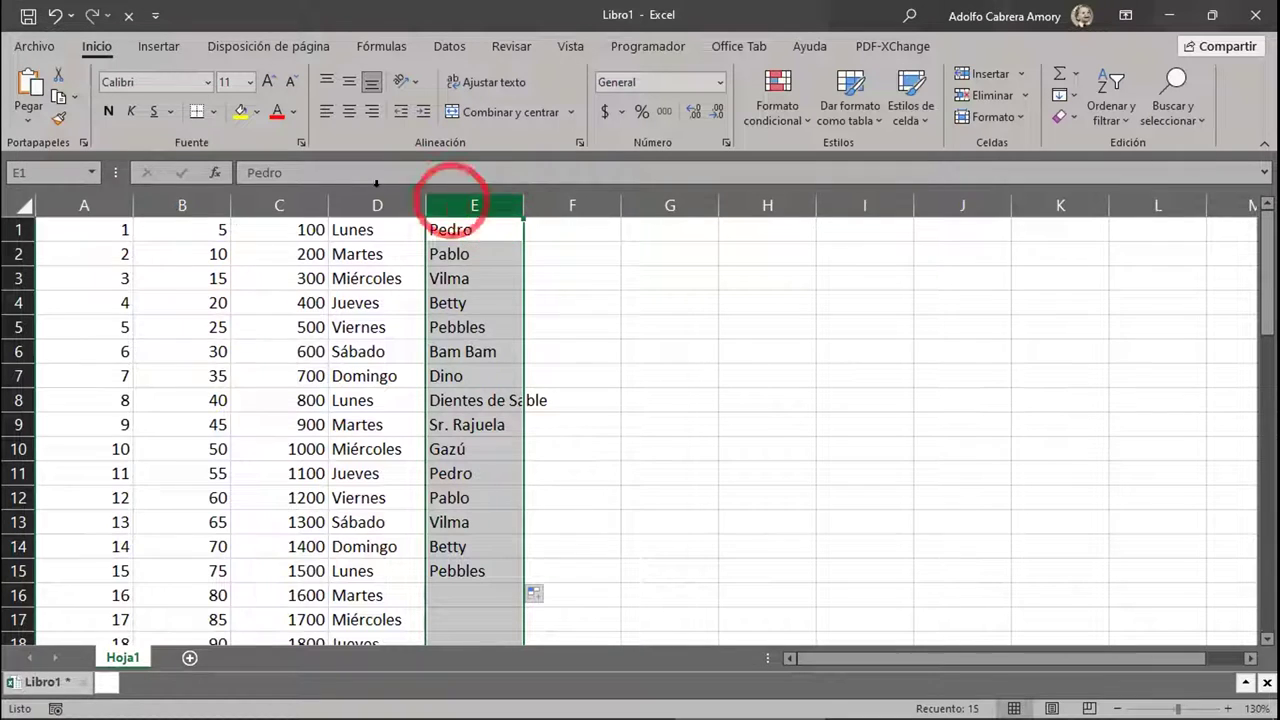
Step: Select the entire columns A through E together, check the selection below the data, and finish with only cell D6 selected
left_click(62, 194, "ctrl")
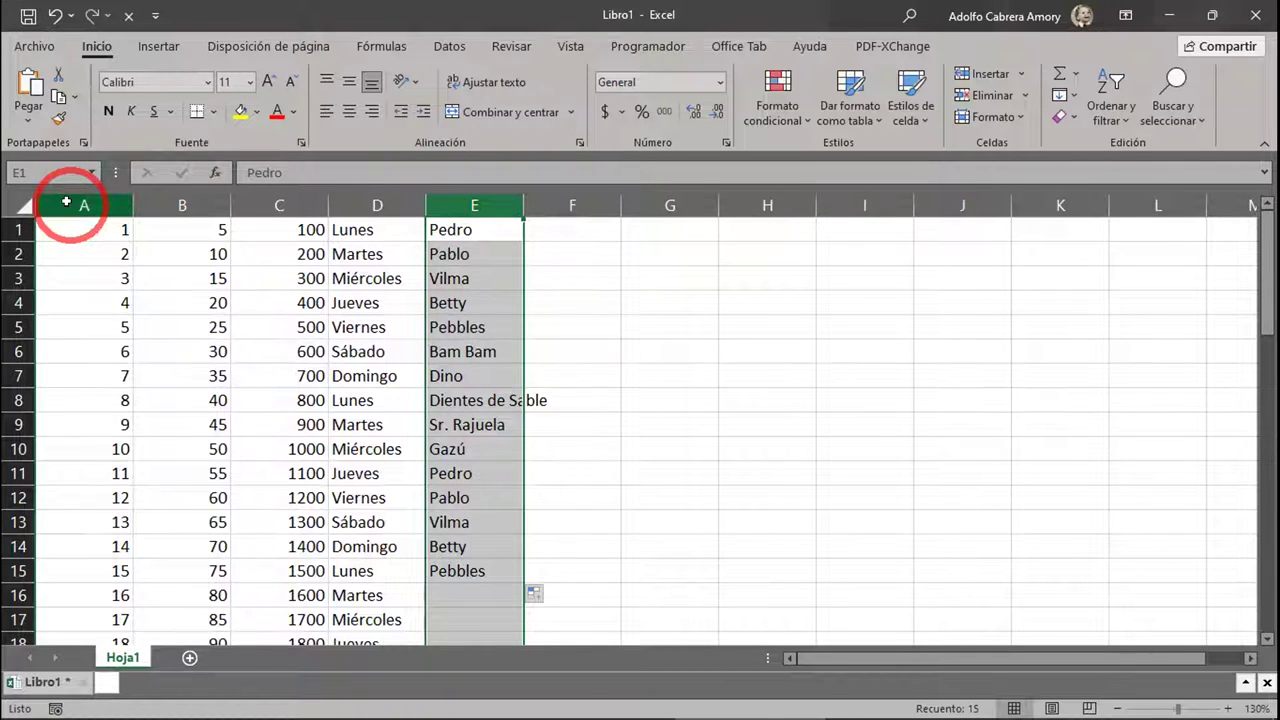
left_click(64, 200)
left_click_drag(66, 202, 467, 183)
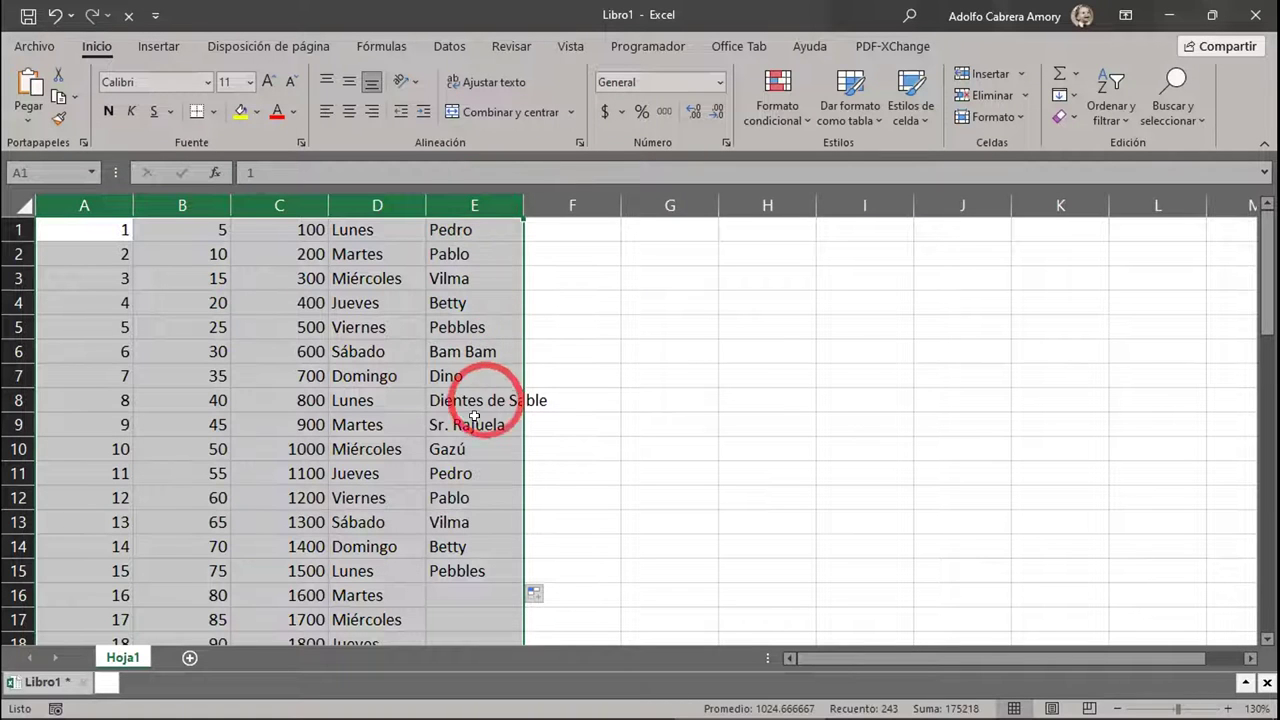
scroll(474, 417, "down", 6)
scroll(474, 417, "down", 12)
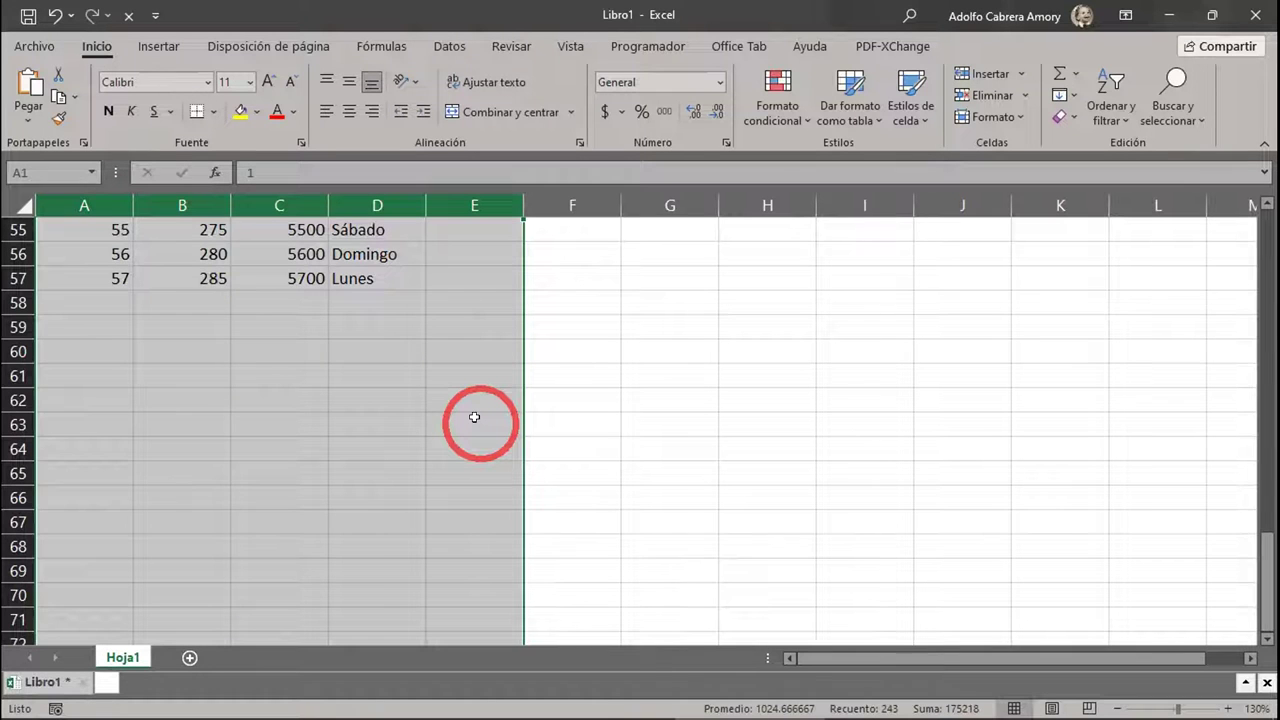
scroll(474, 417, "up", 18)
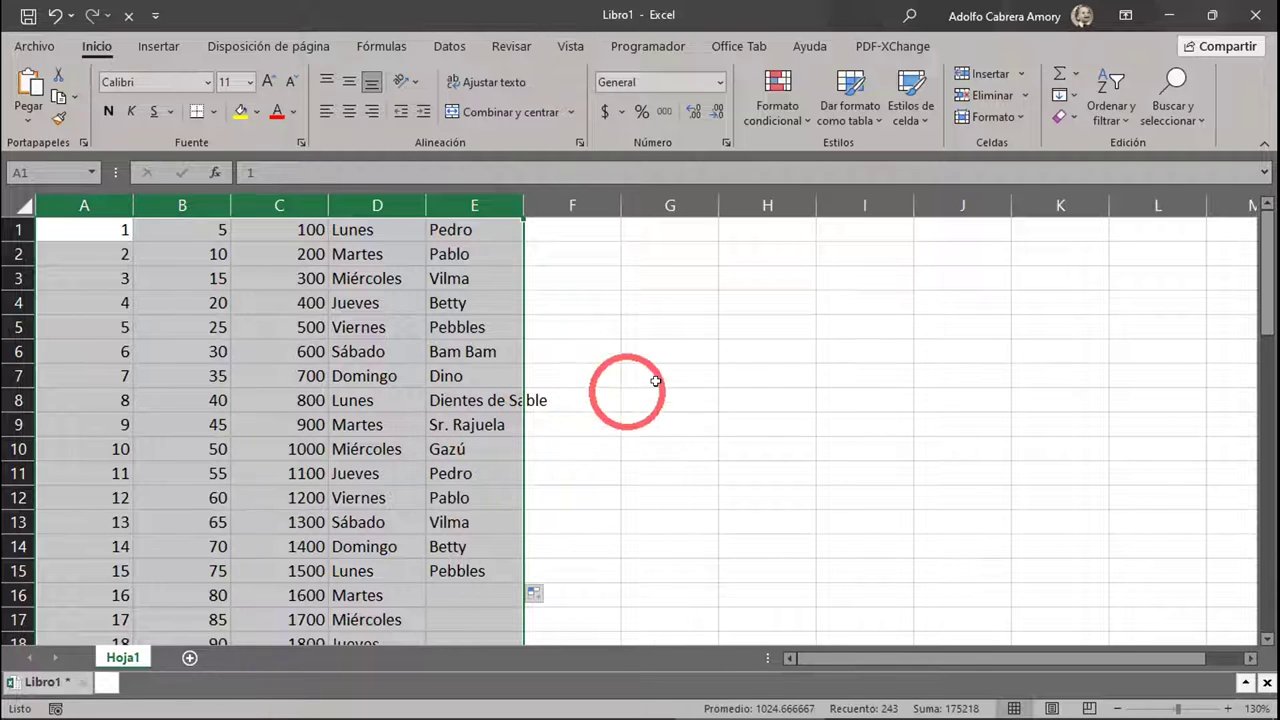
mouse_move(808, 697)
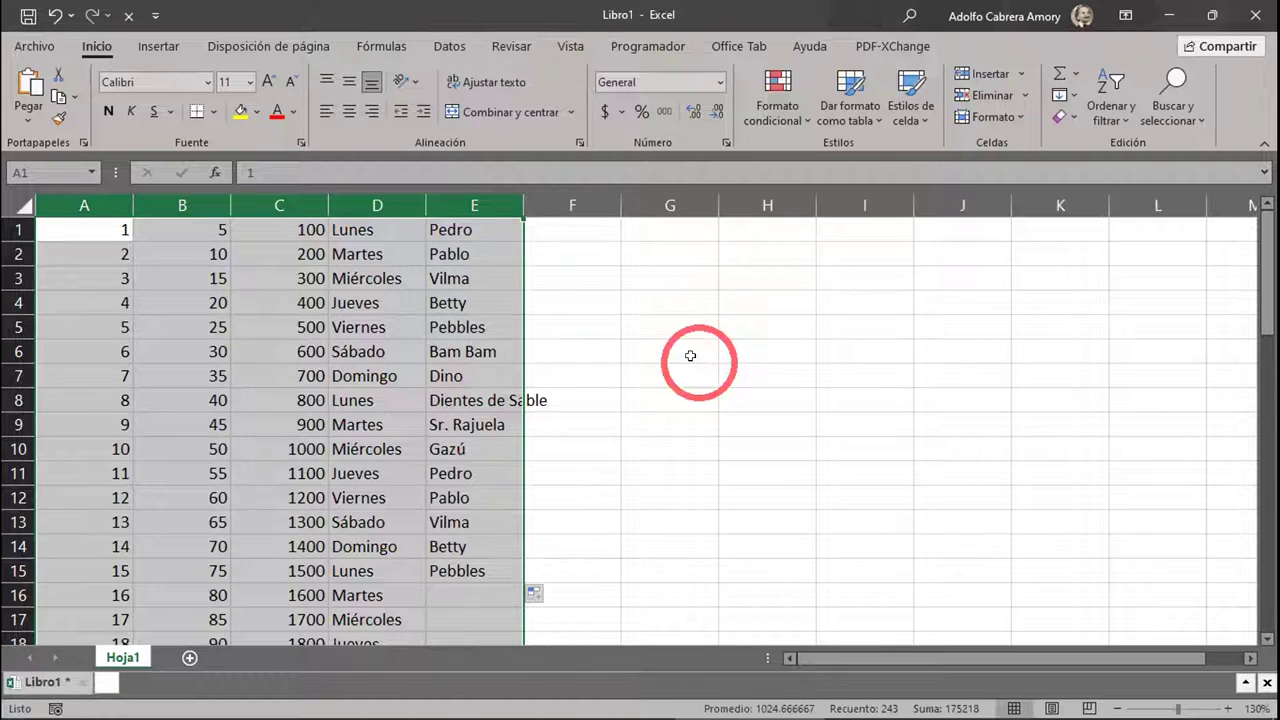
left_click_drag(350, 351, 343, 335)
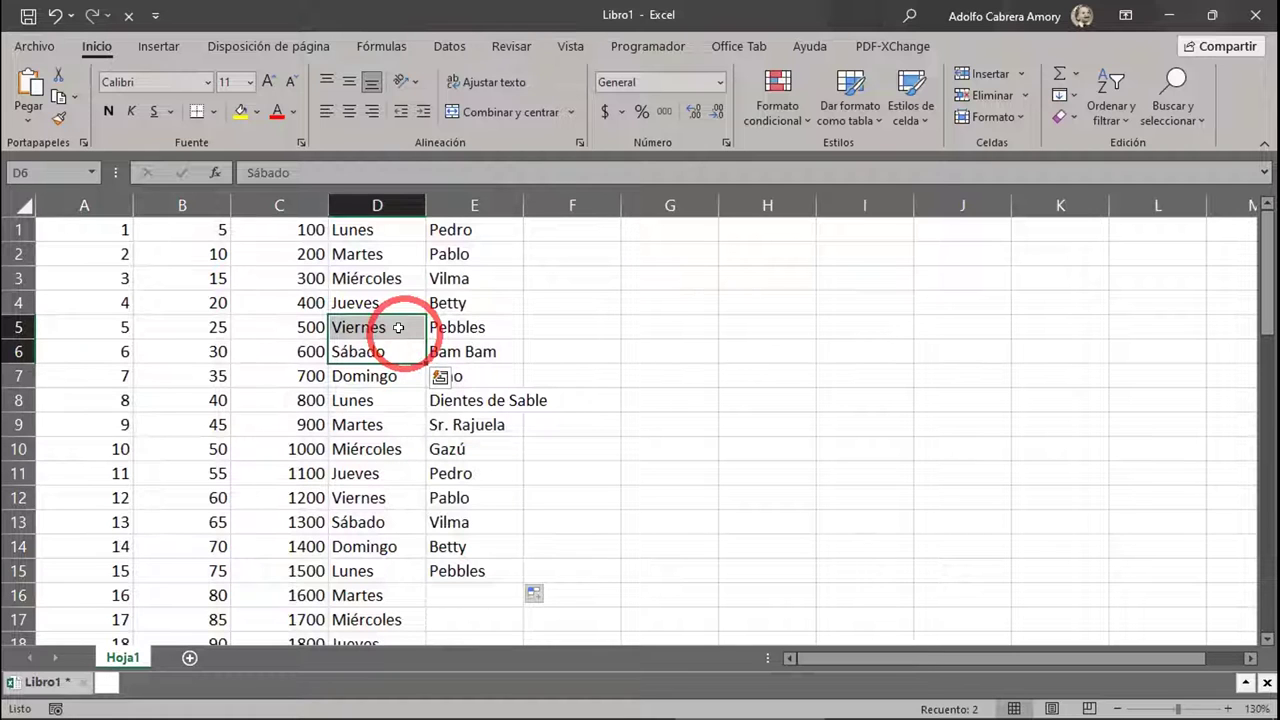
left_click(380, 349)
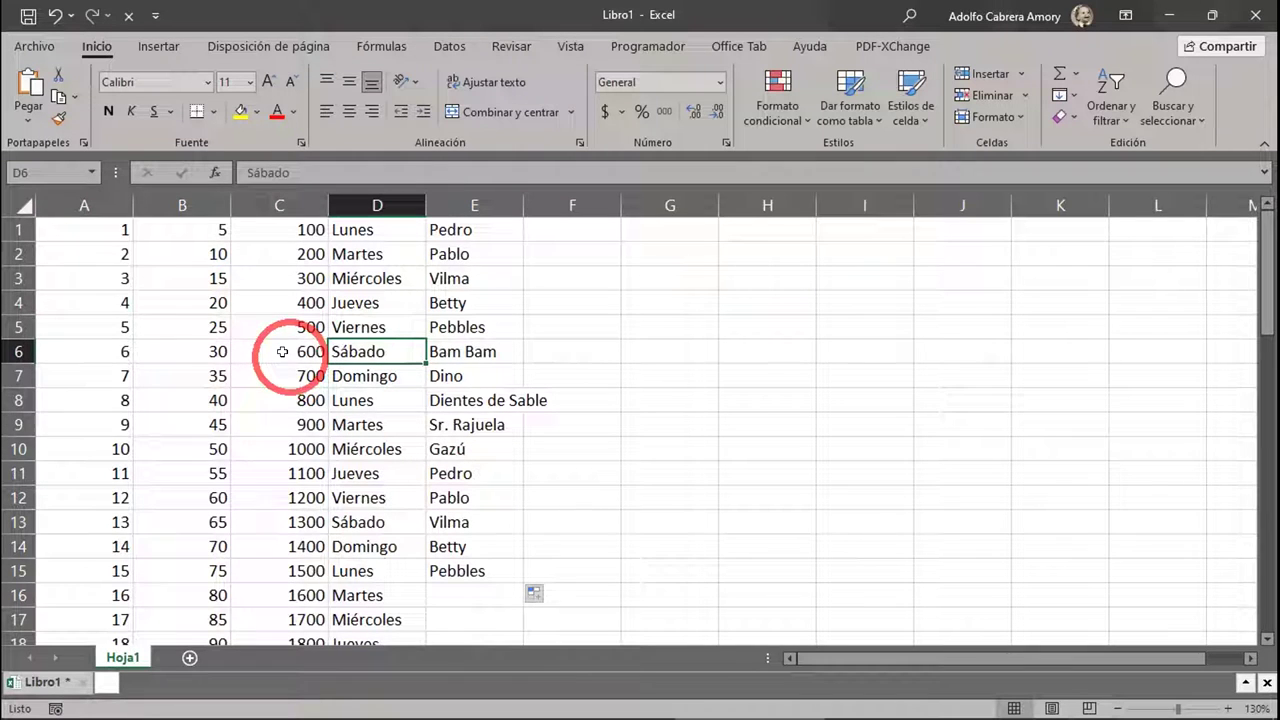
Step: Select the entire rows 2, 4, 6 and 8 one at a time
left_click(14, 254)
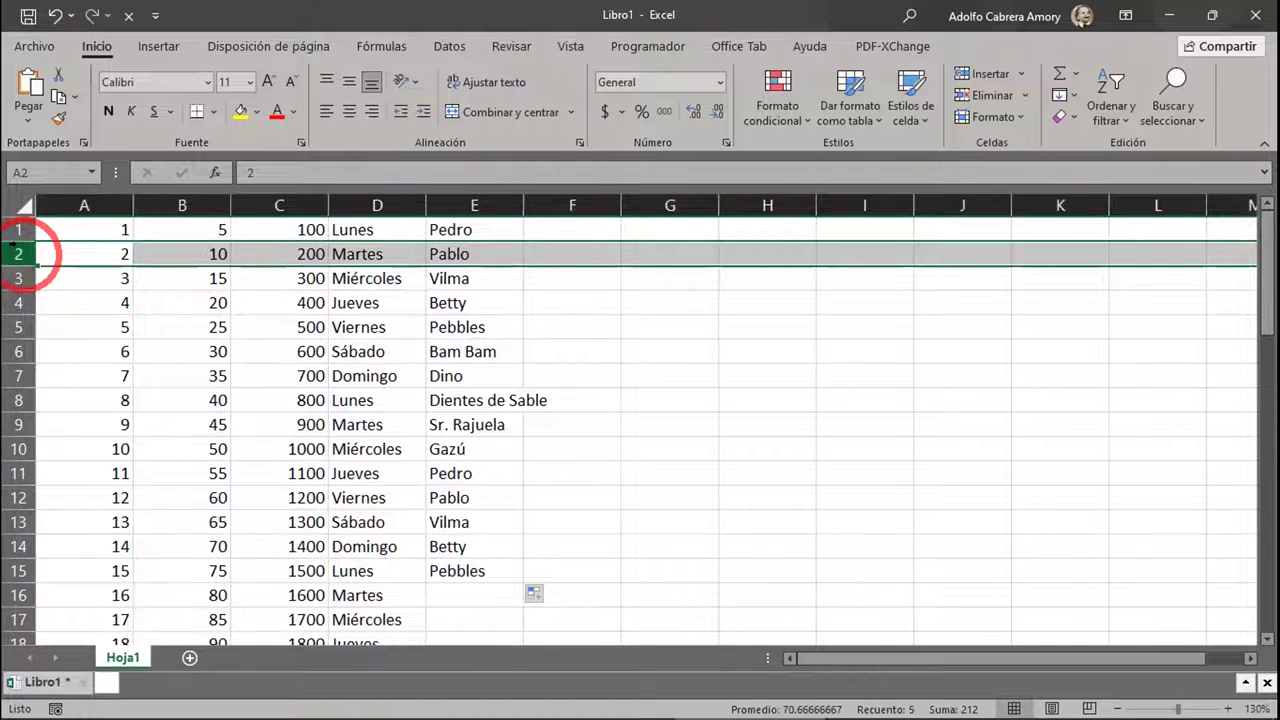
left_click(14, 302)
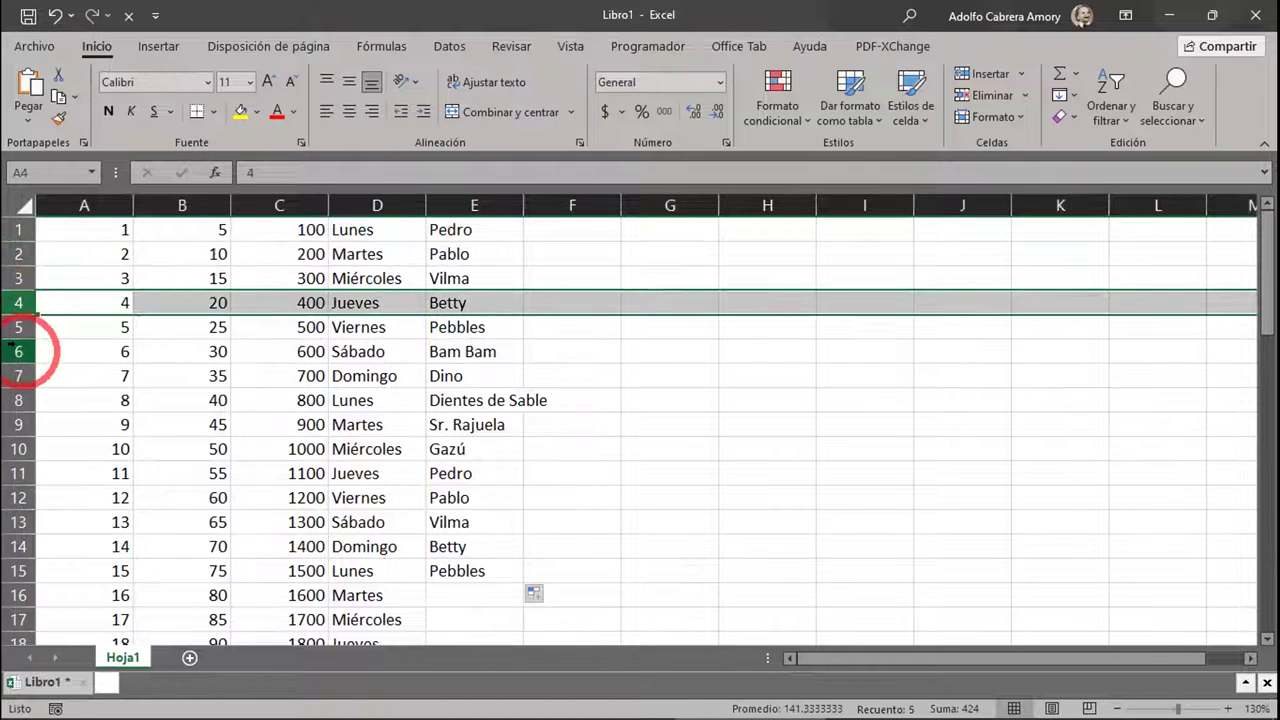
left_click(14, 351)
left_click(14, 400)
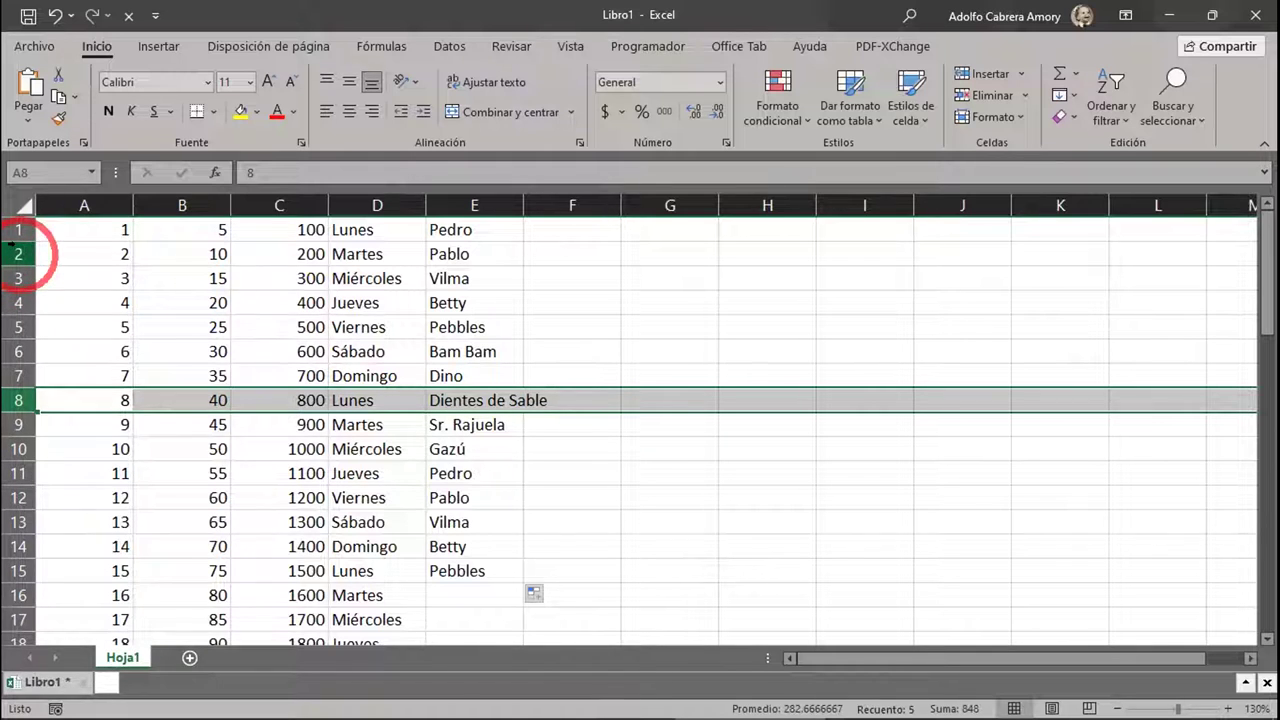
Step: Select the entire rows 2 through 17 together, and finish with only cell E7 selected
left_click_drag(10, 246, 6, 615)
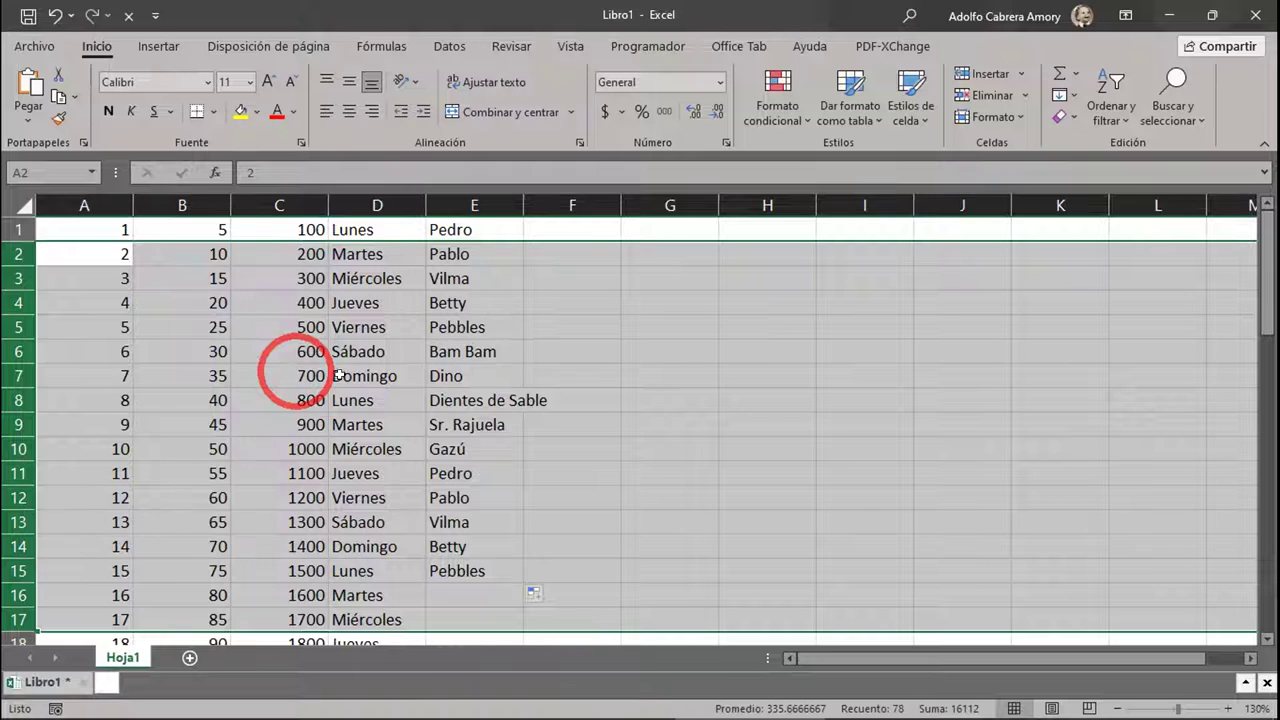
left_click(468, 368)
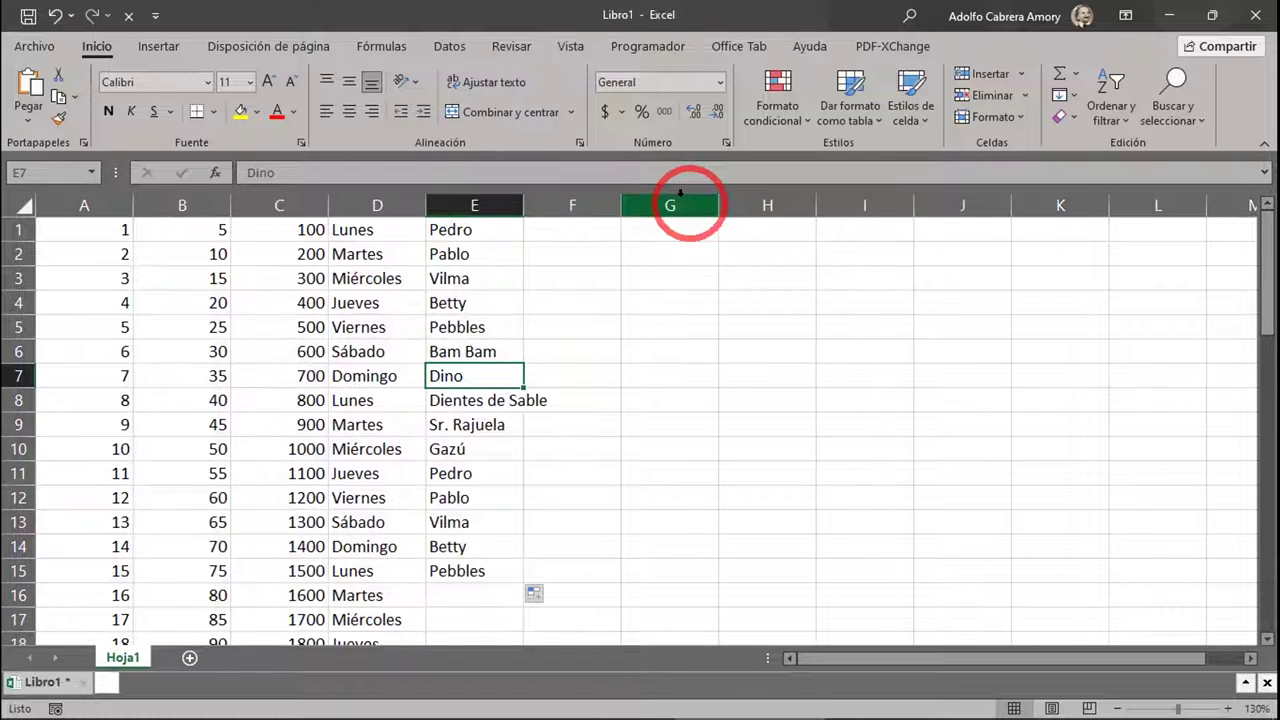
Step: Select the non-adjacent entire columns A, C, E, G, I and K together, and finish with only cell B4 selected
left_click(64, 200)
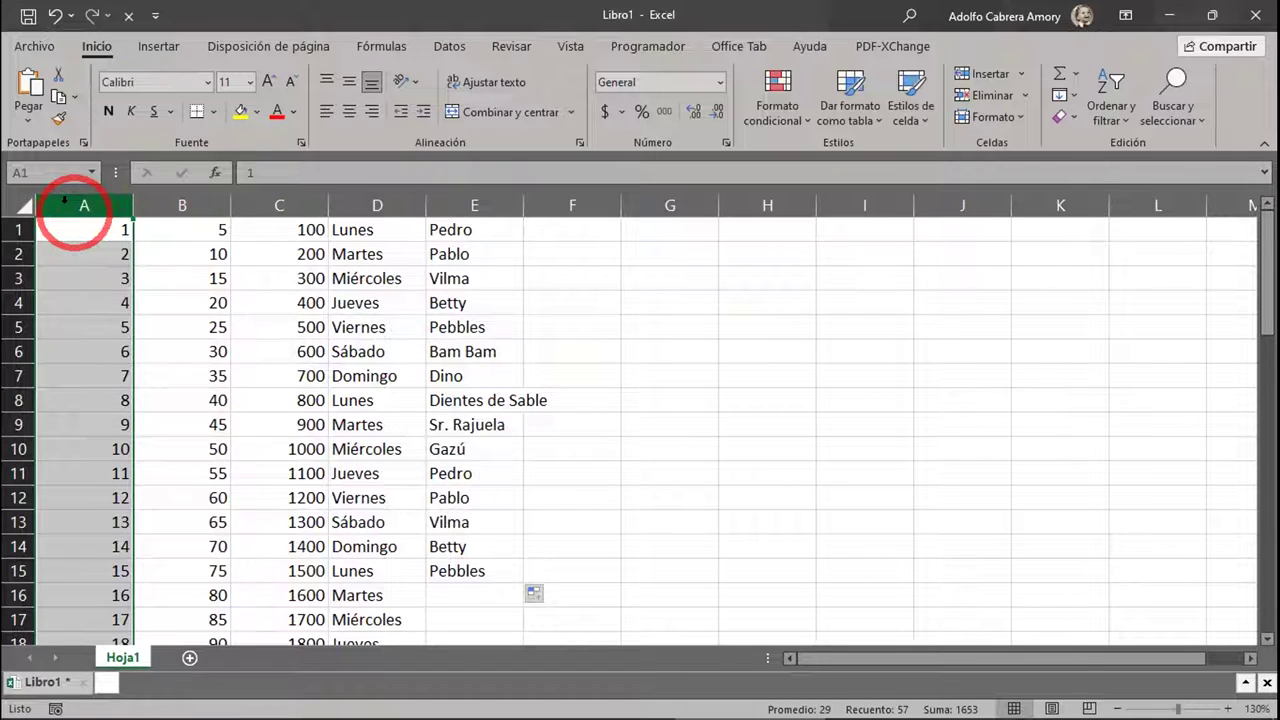
left_click(280, 202, "ctrl")
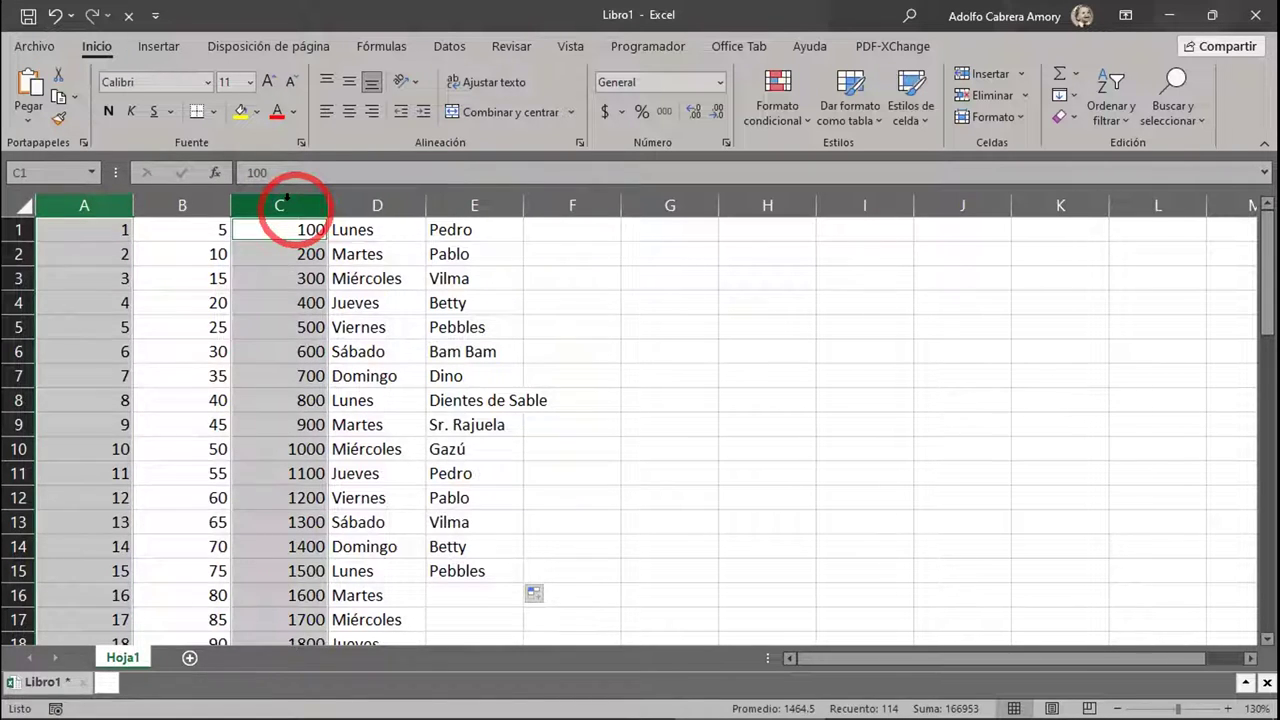
left_click(452, 200, "ctrl")
left_click(686, 200, "ctrl")
left_click(862, 198, "ctrl")
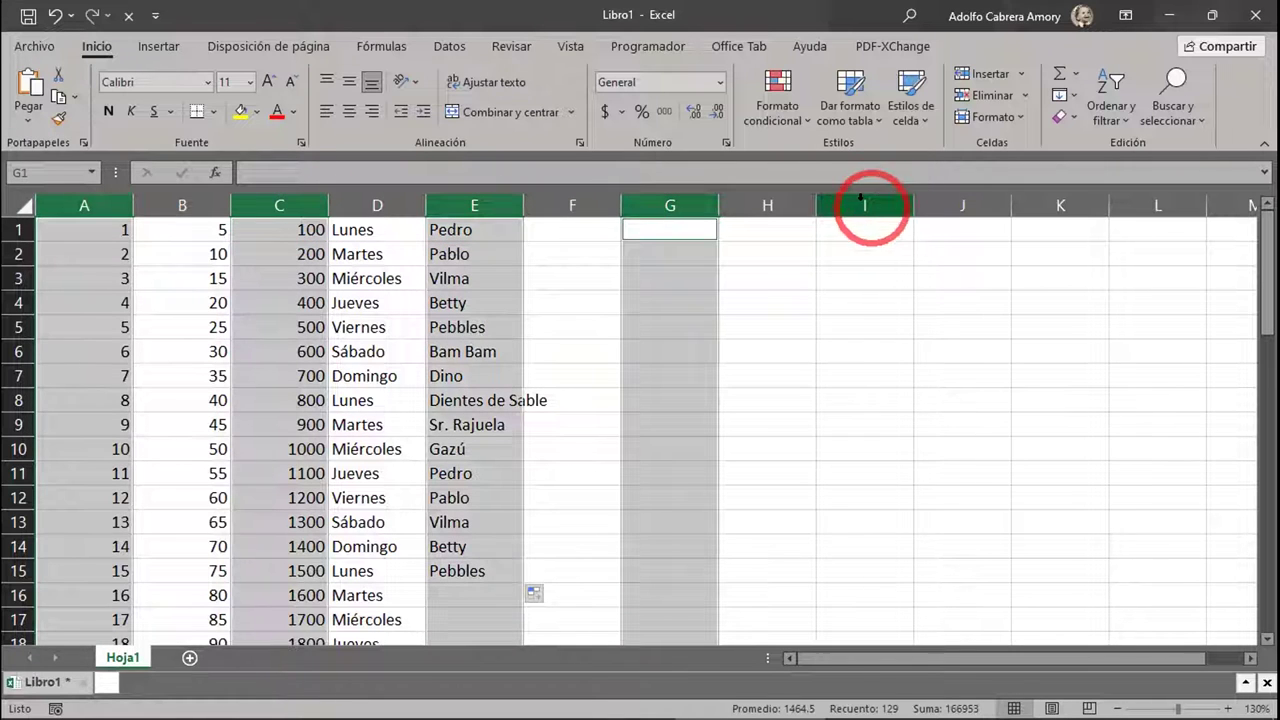
left_click(1062, 204, "ctrl")
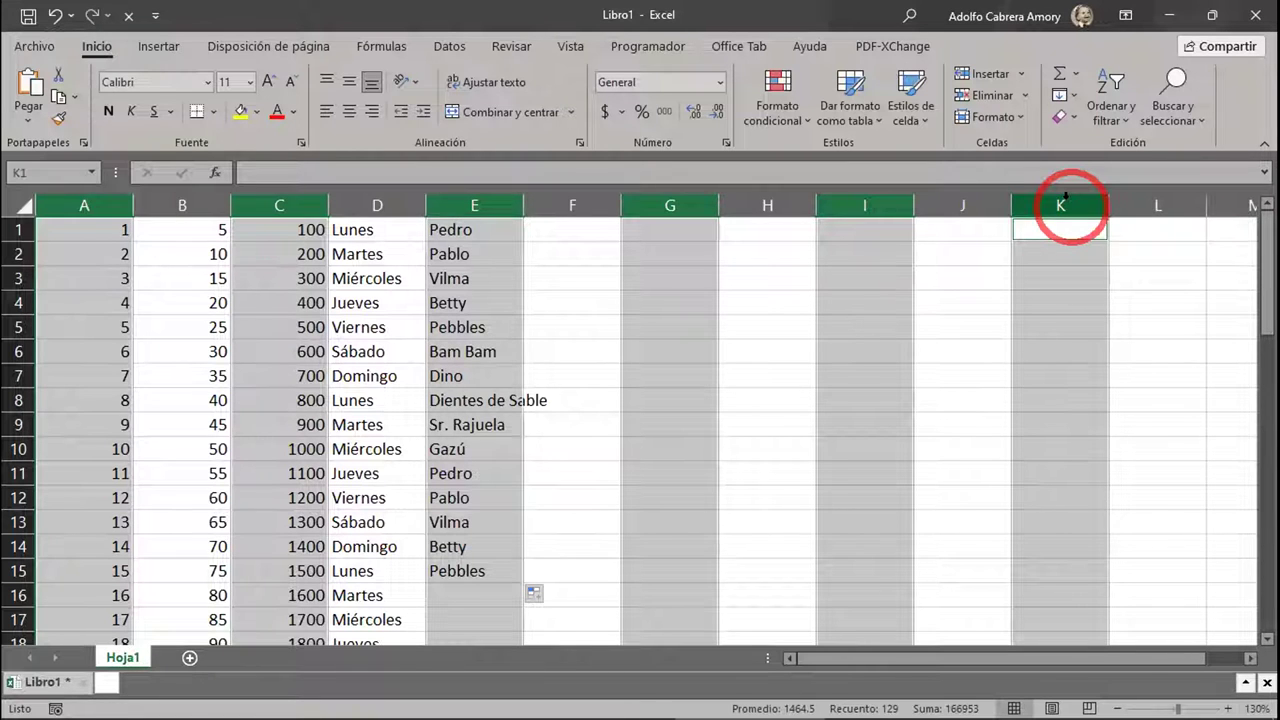
left_click(158, 308)
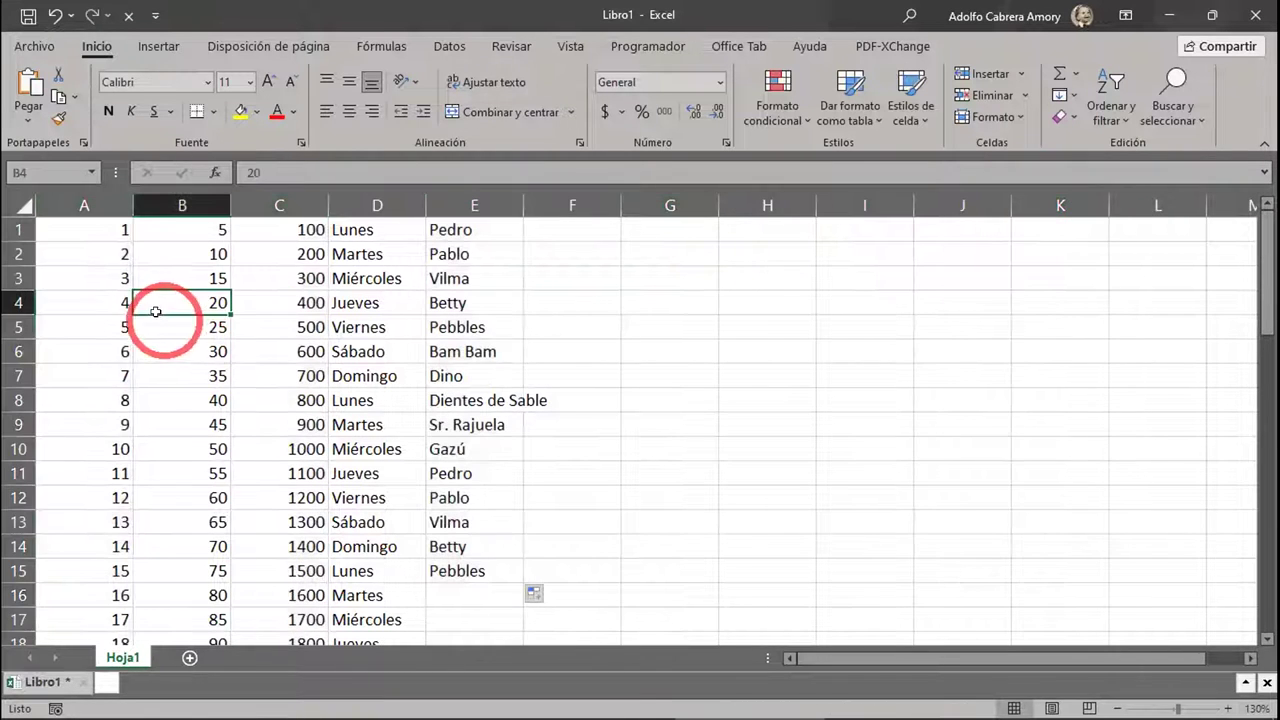
Step: Select the non-adjacent entire rows 2, 4, 6, 10 and 13 together, and clear the selection
left_click(14, 254)
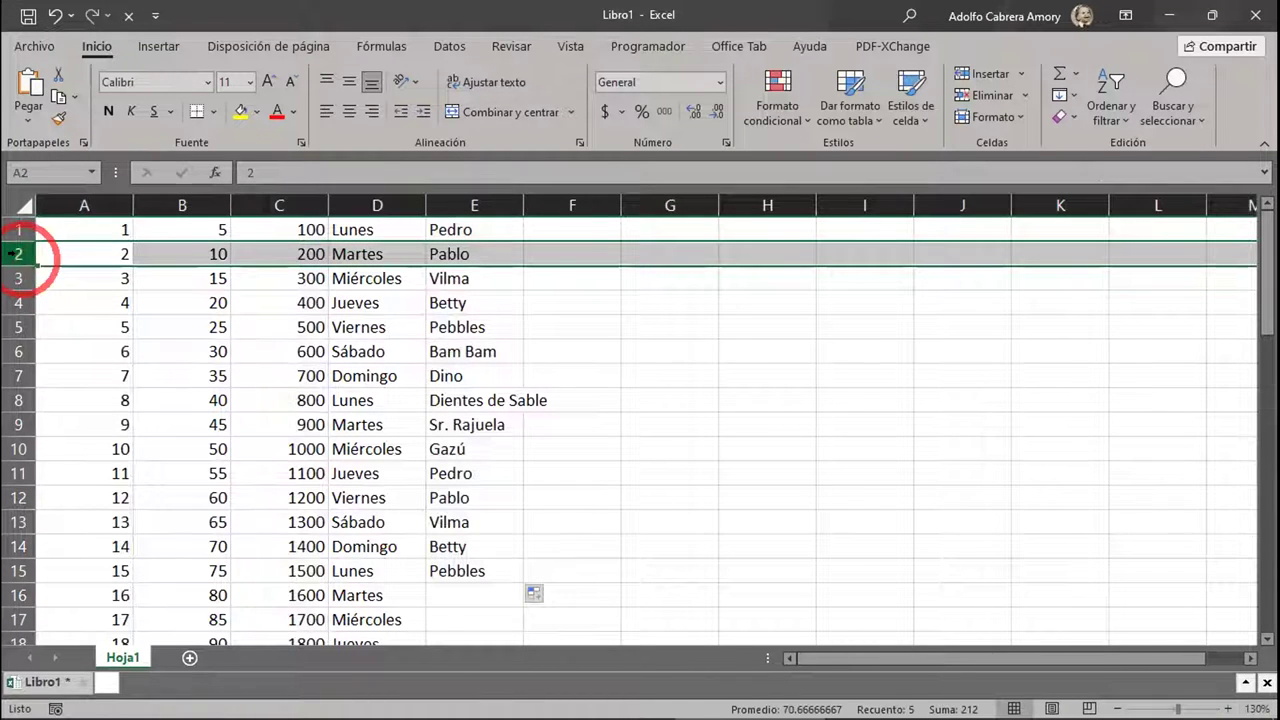
left_click(16, 302, "ctrl")
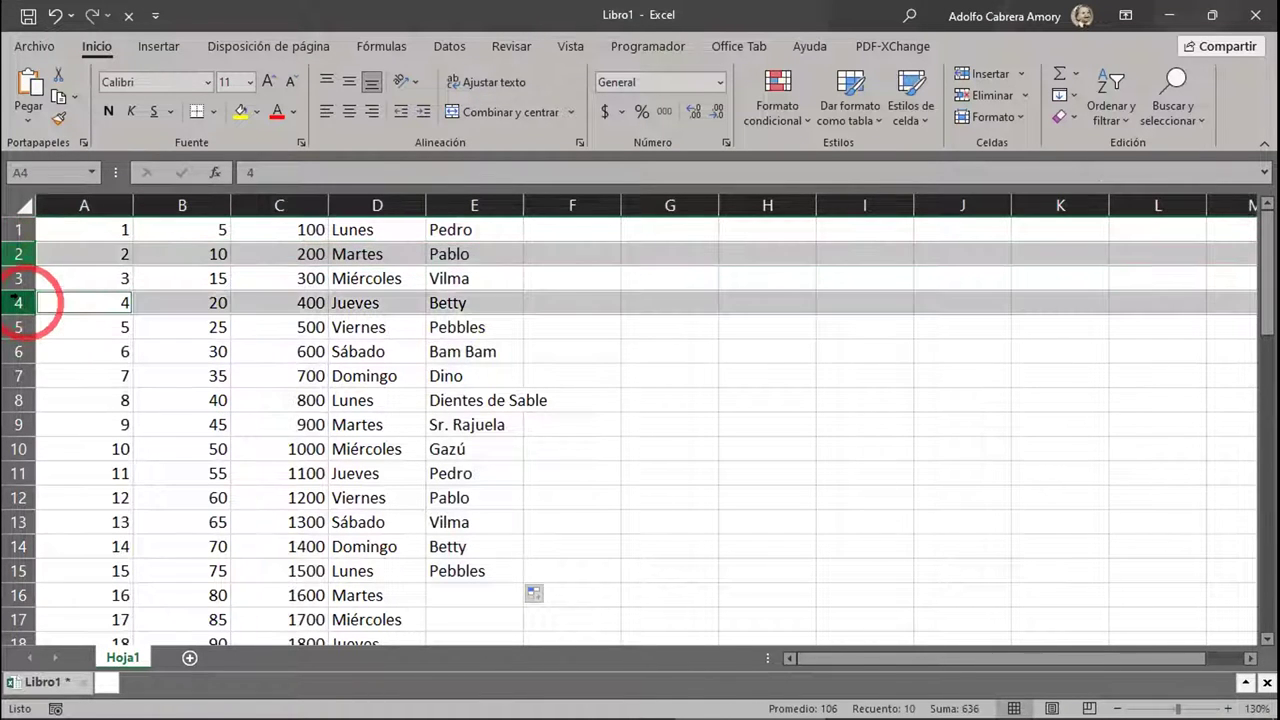
left_click(16, 351, "ctrl")
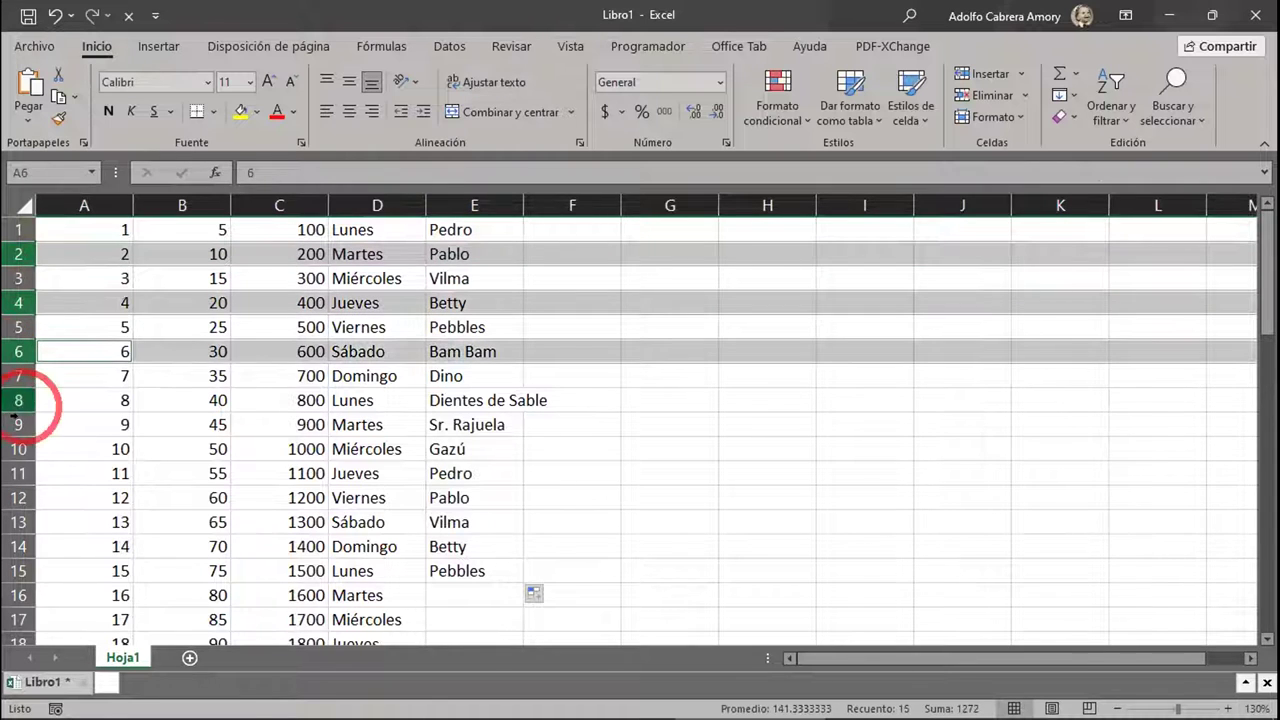
left_click(20, 449, "ctrl")
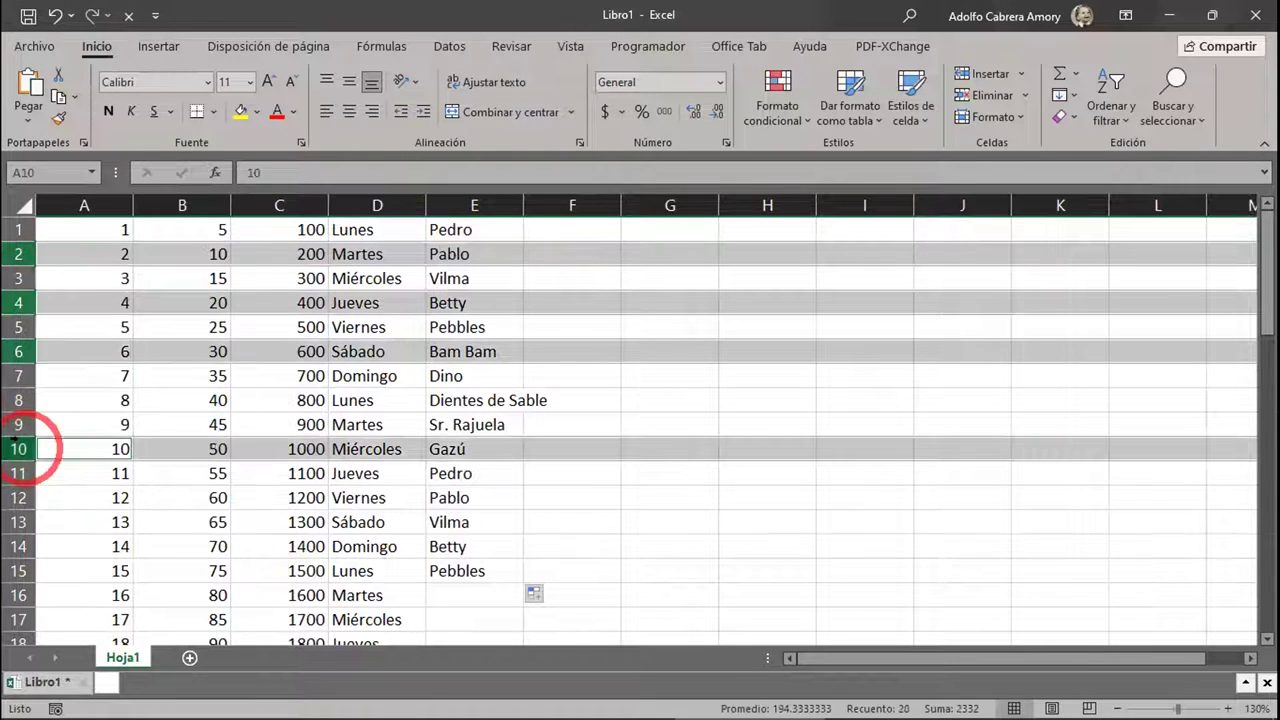
left_click(16, 521, "ctrl")
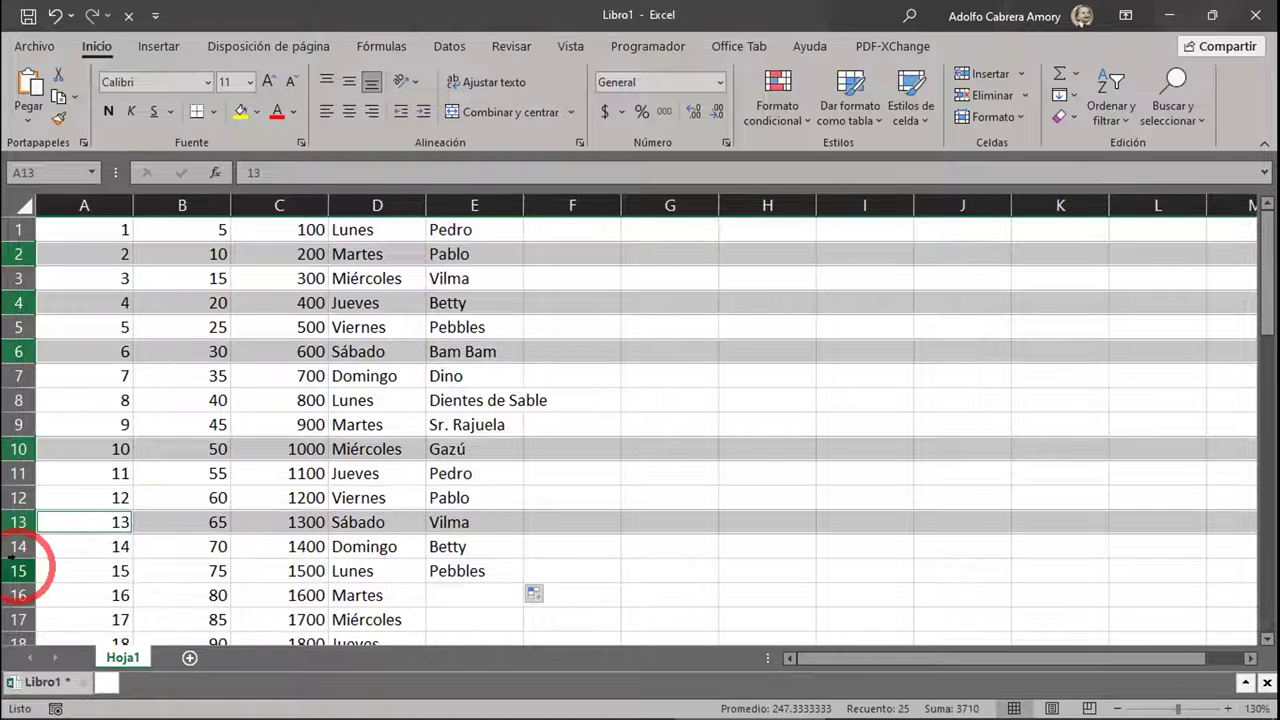
left_click(728, 378)
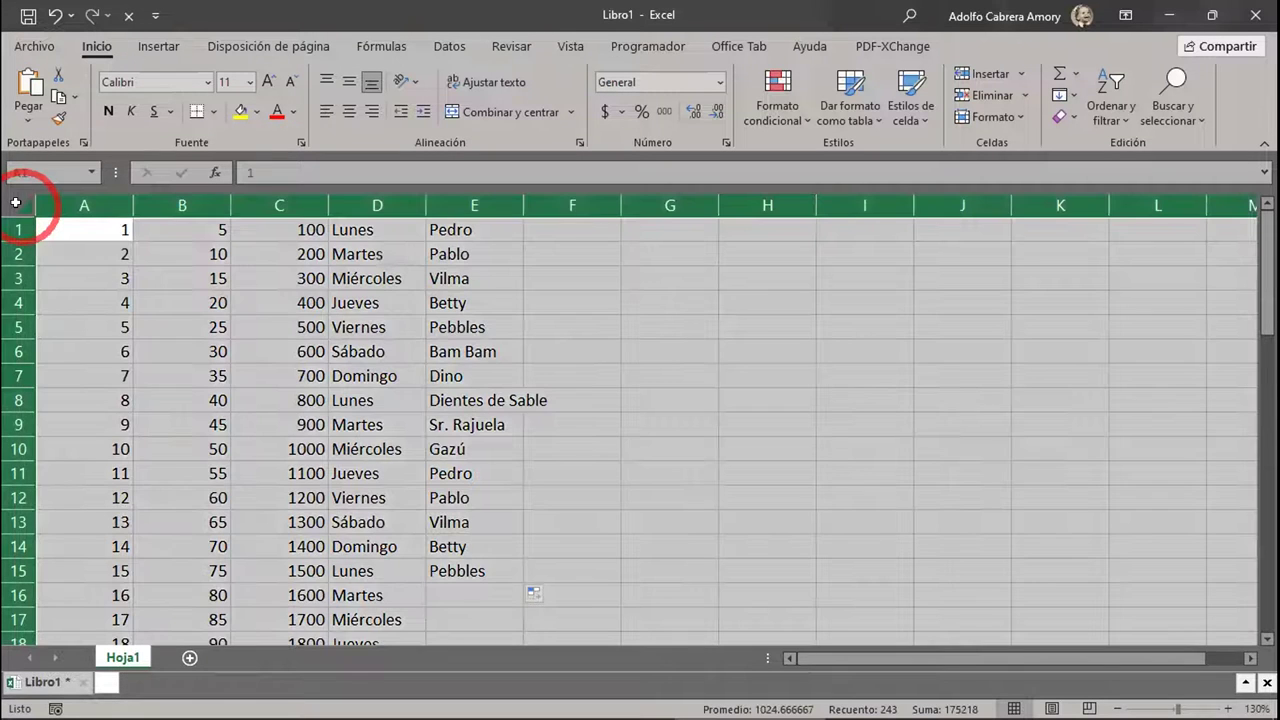
Step: Select all cells of the worksheet at once, and finish with only cell D9 selected
left_click(20, 203)
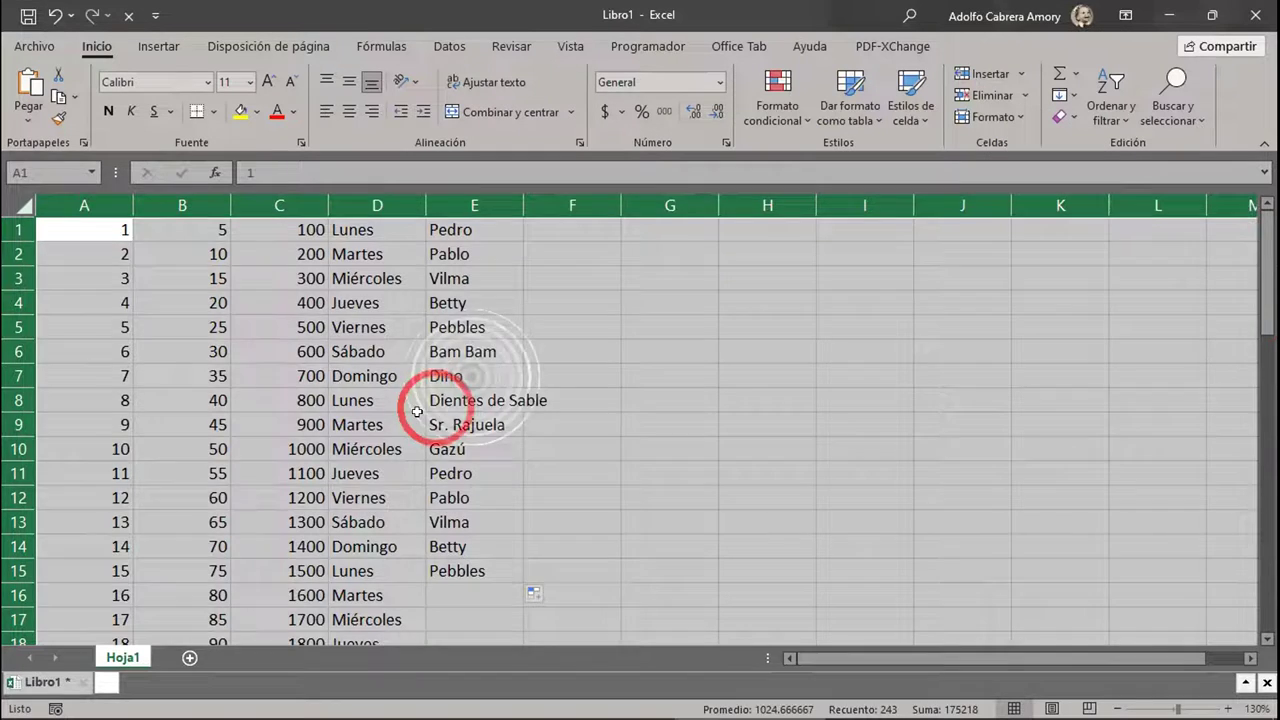
left_click(417, 414)
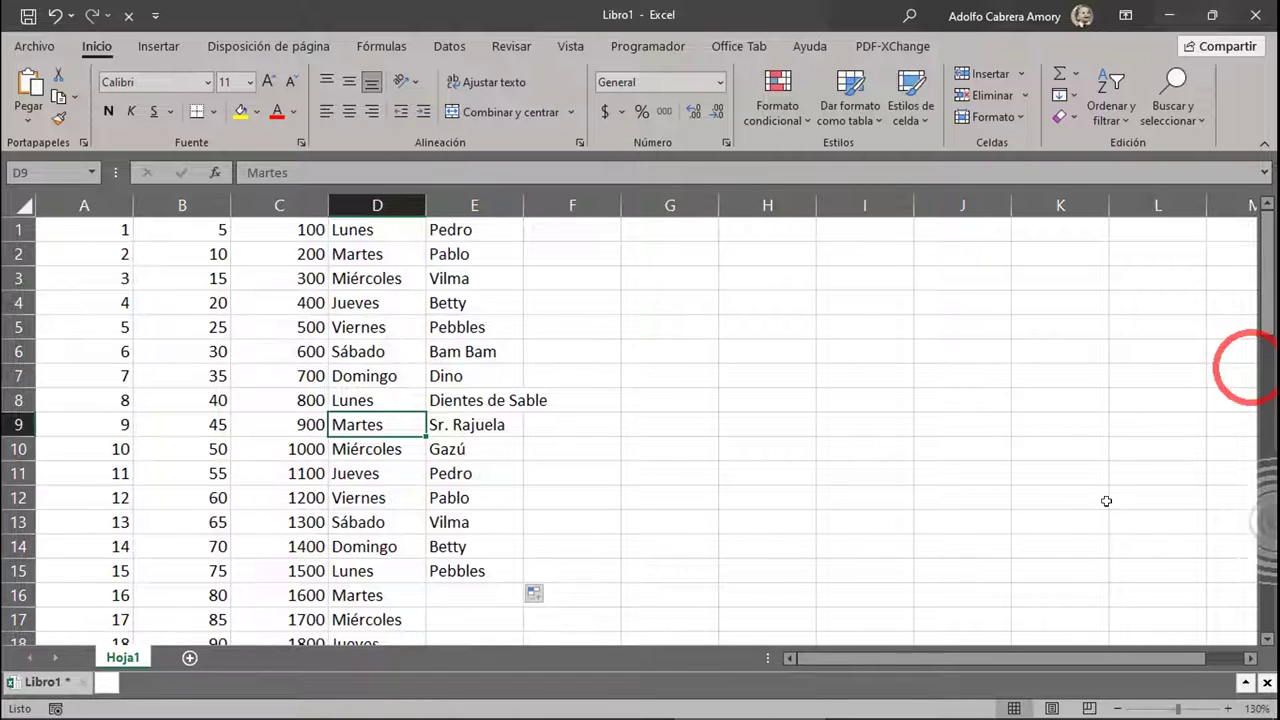
mouse_move(862, 712)
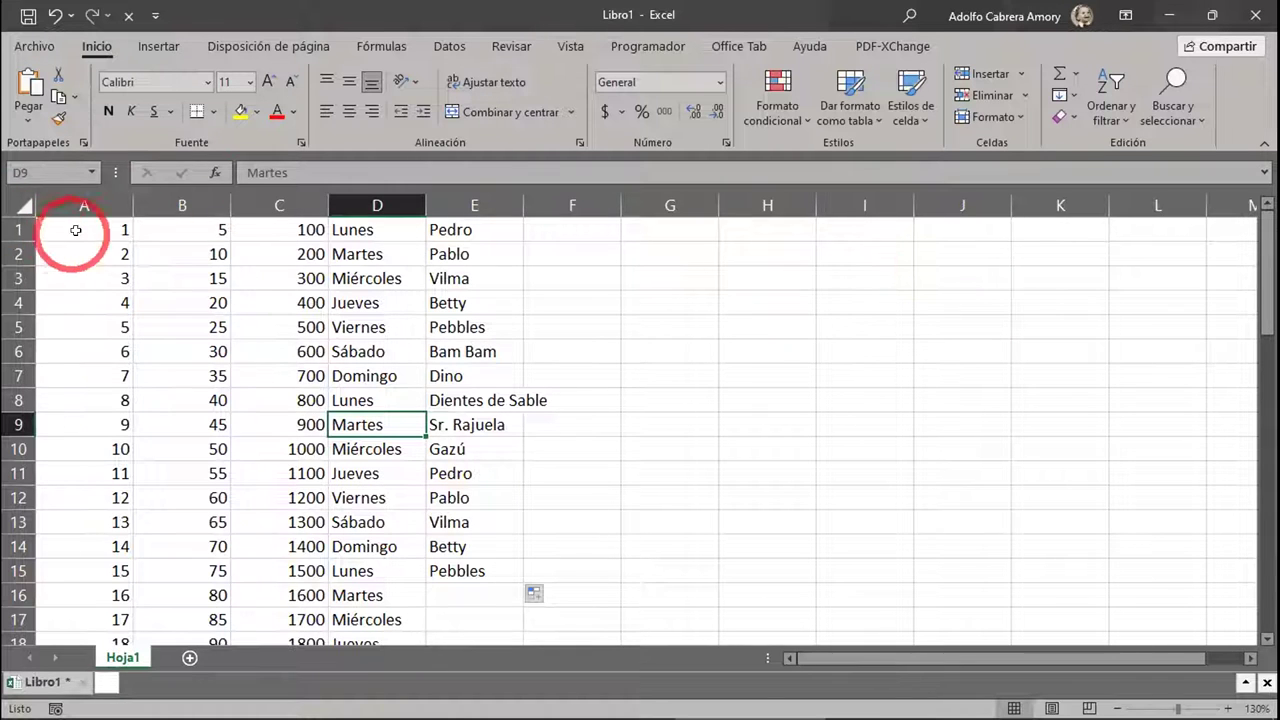
Step: Copy the range A1:B10 and paste it starting at cell G1
left_click_drag(86, 229, 203, 430)
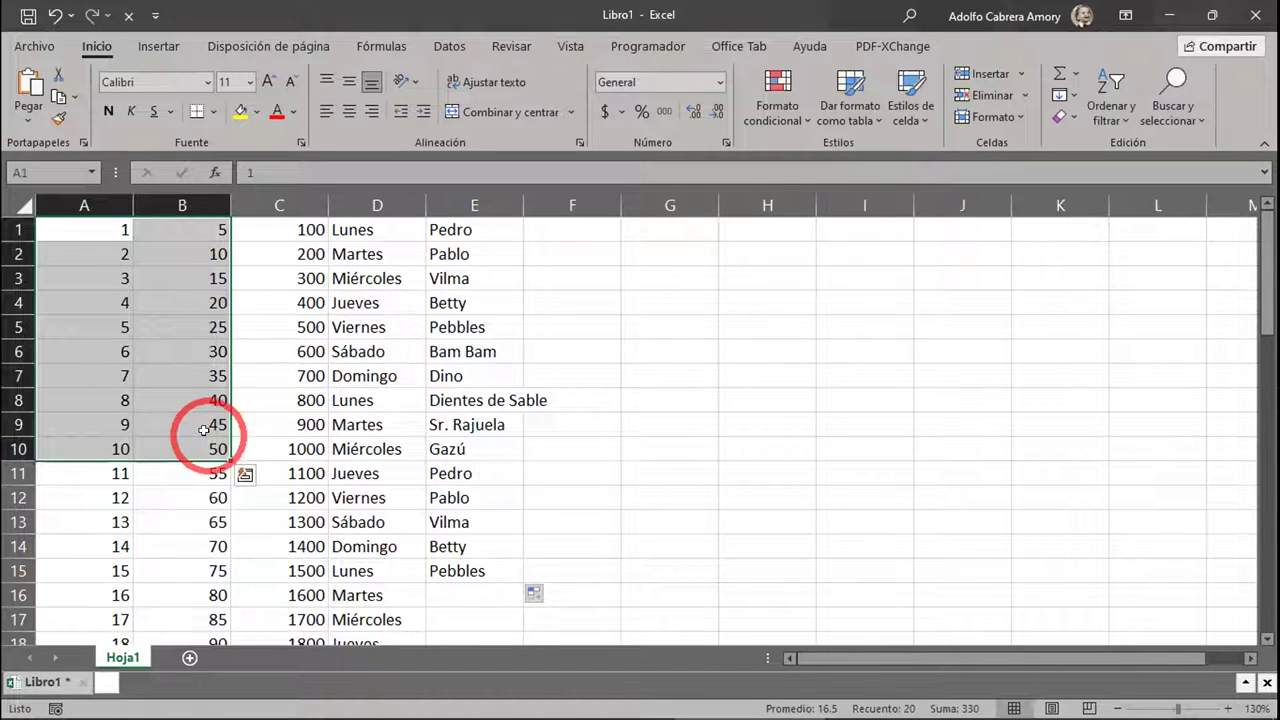
key("ctrl+c")
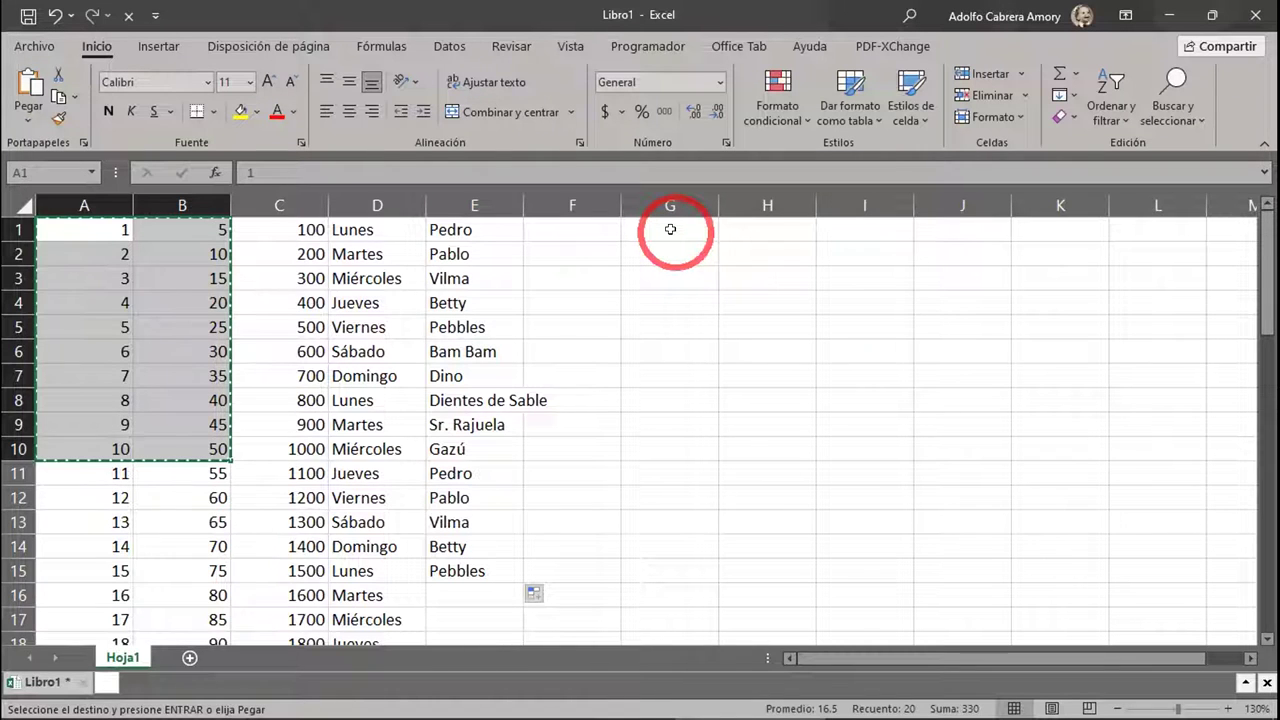
left_click(672, 230)
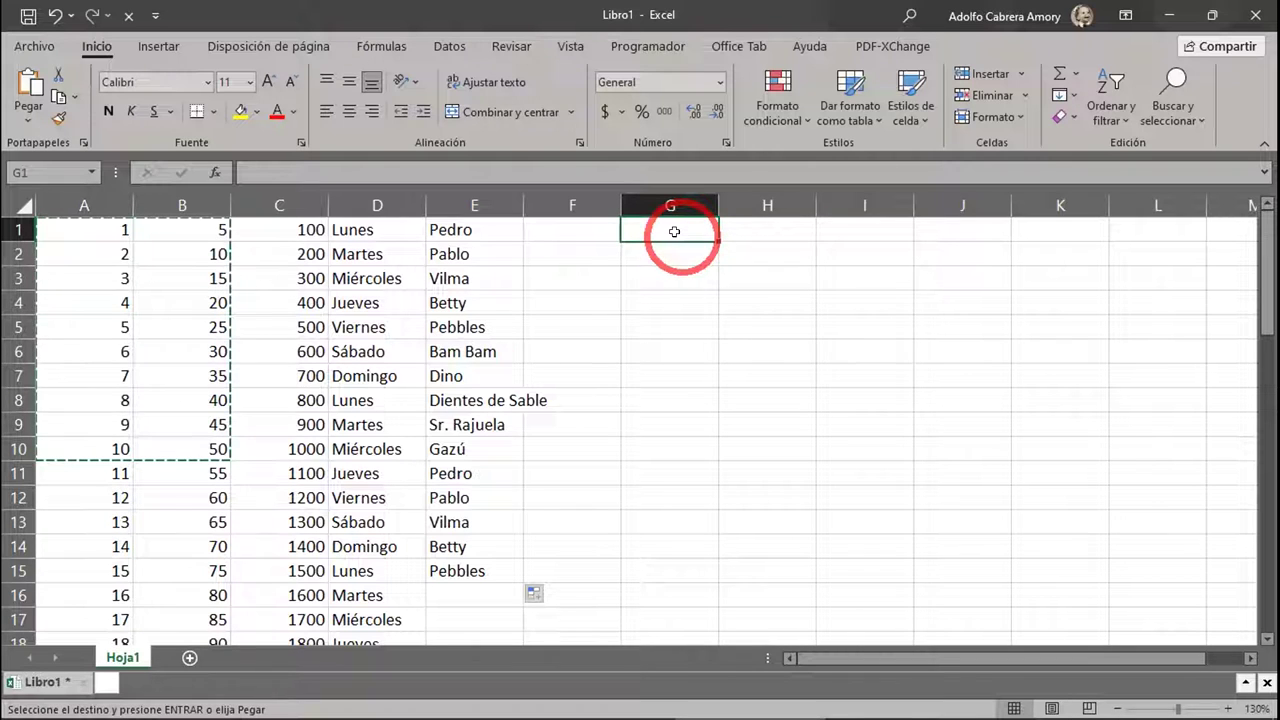
key("ctrl+v")
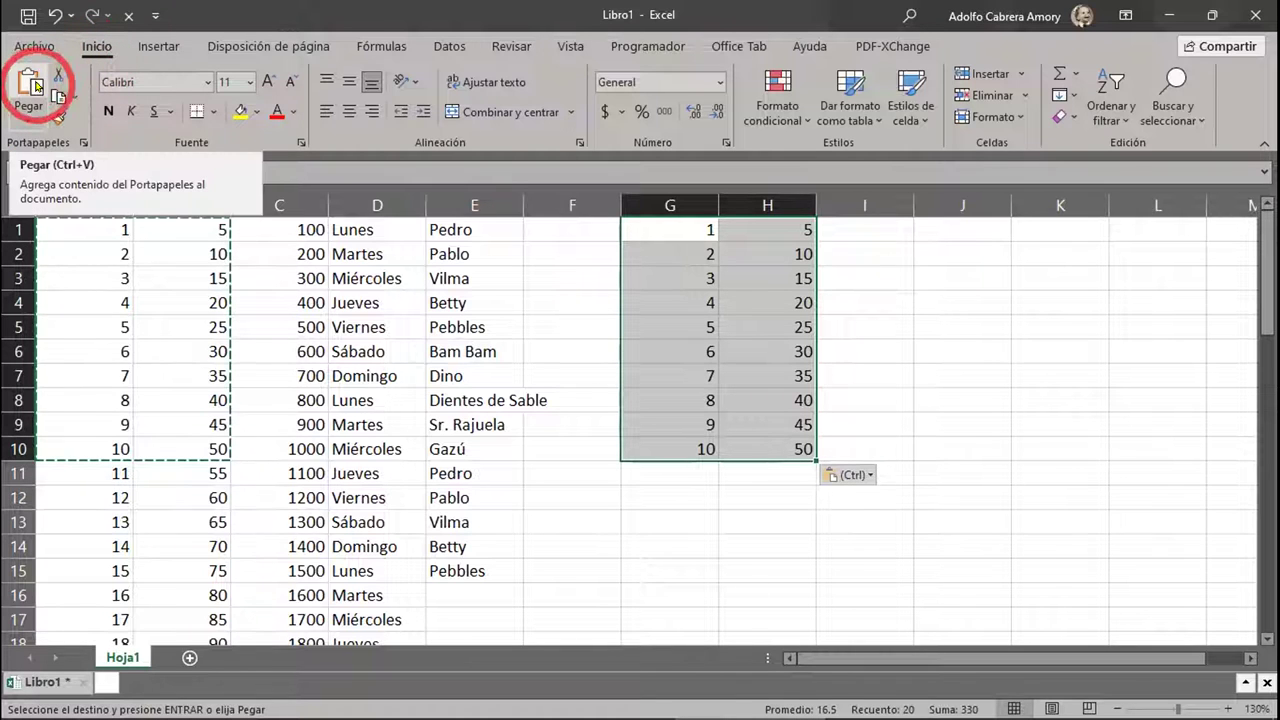
Step: Undo the paste in G1:H10 and cancel the active copy marquee around A1:B10
left_click(54, 17)
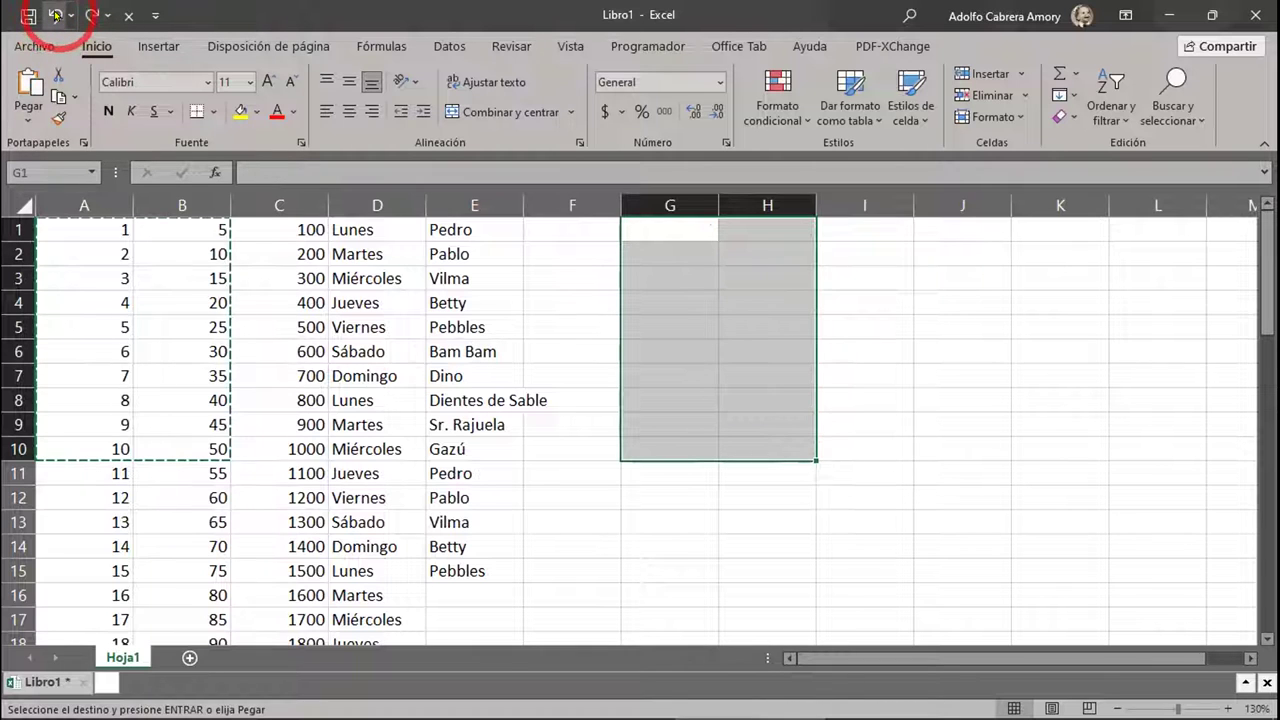
left_click(183, 298)
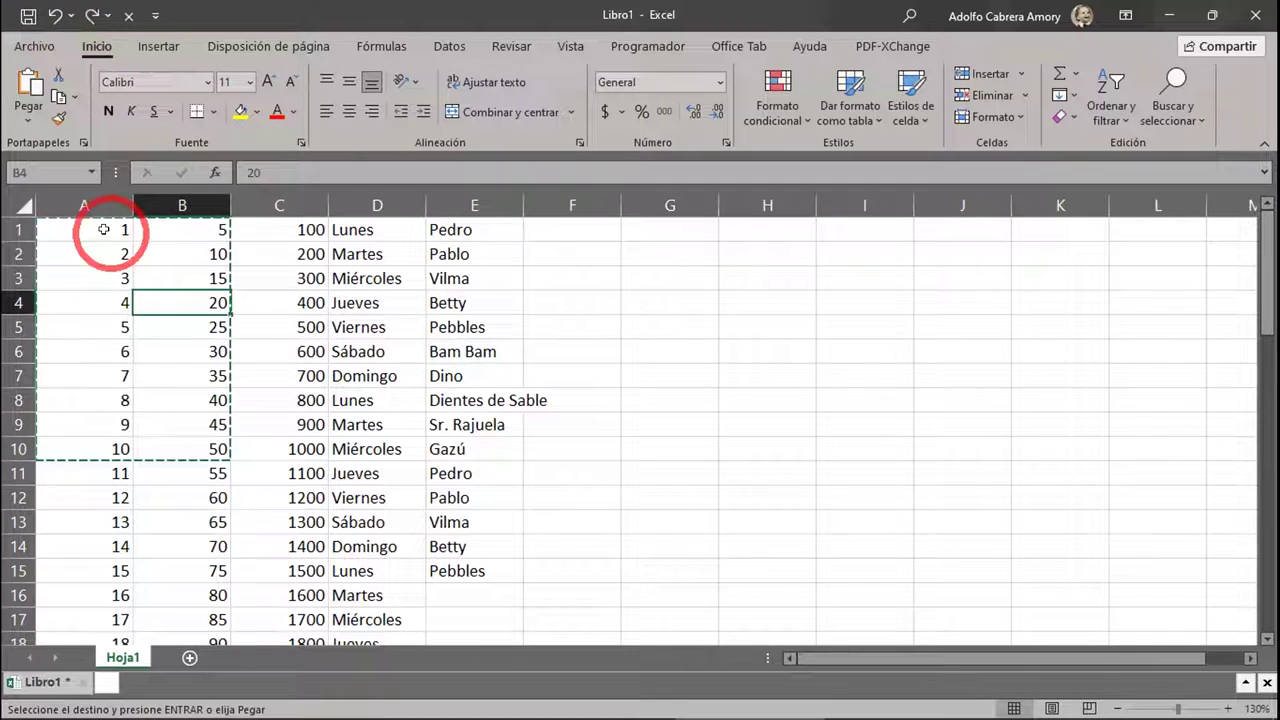
key("Escape")
Step: Copy the range A1:B11 directly onto G1:H11 without using the clipboard, and undo that copy
left_click_drag(103, 230, 200, 470)
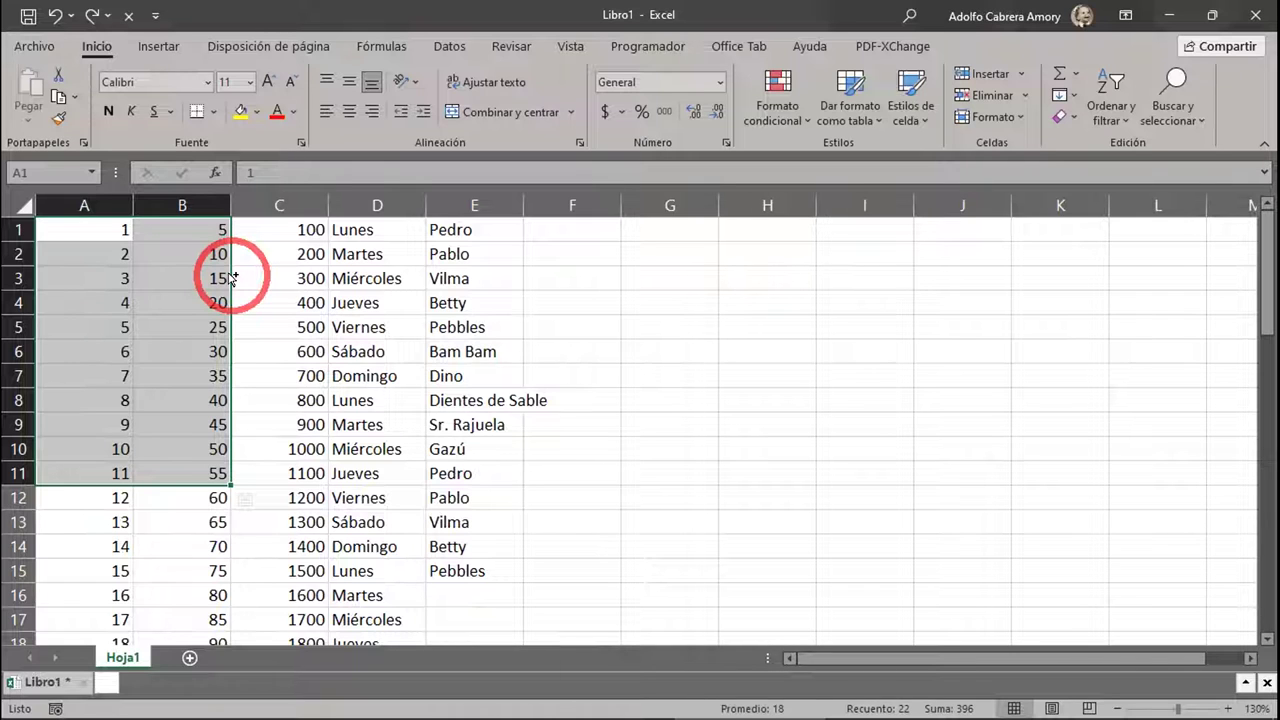
left_click_drag(231, 278, 777, 263)
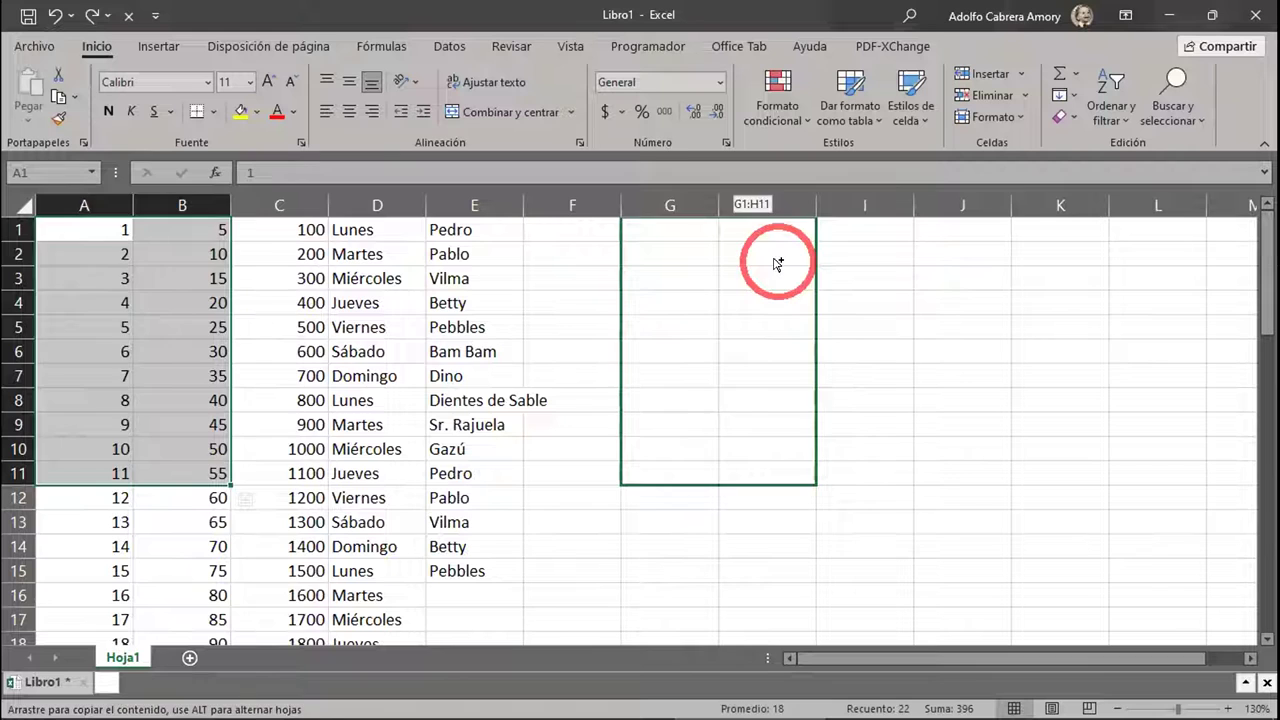
left_click_drag(777, 263, 773, 255)
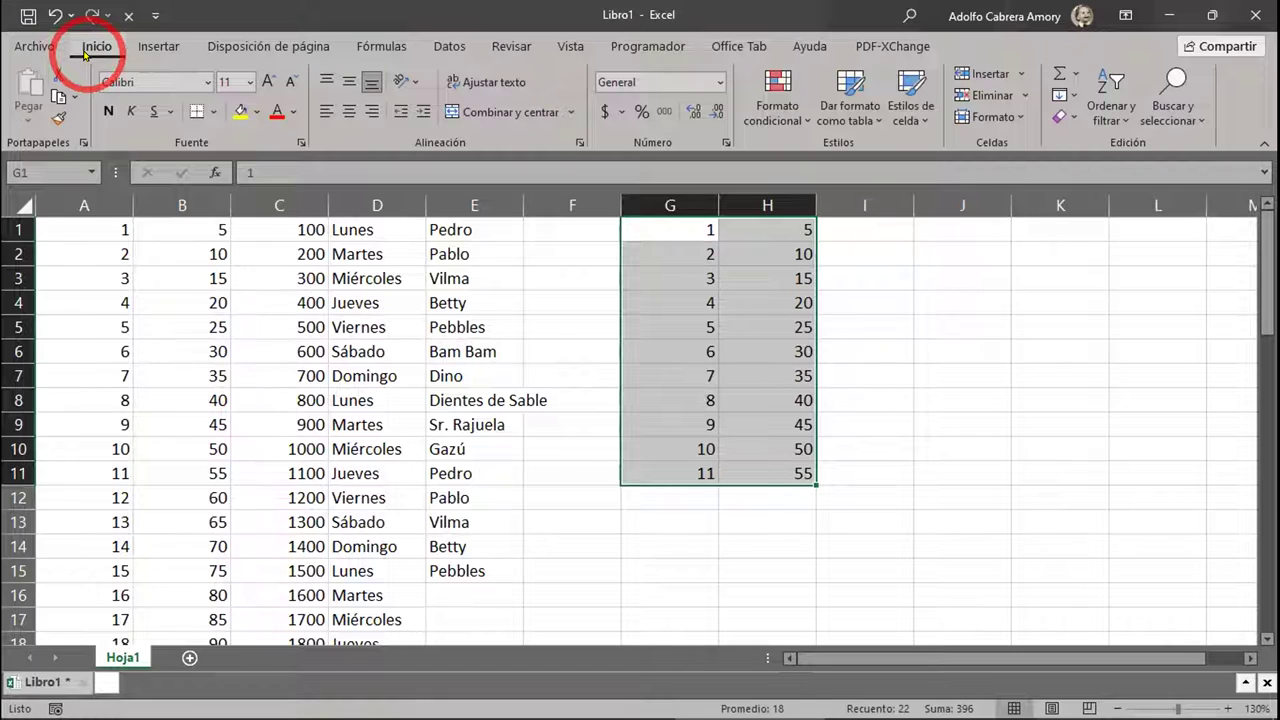
left_click(55, 15)
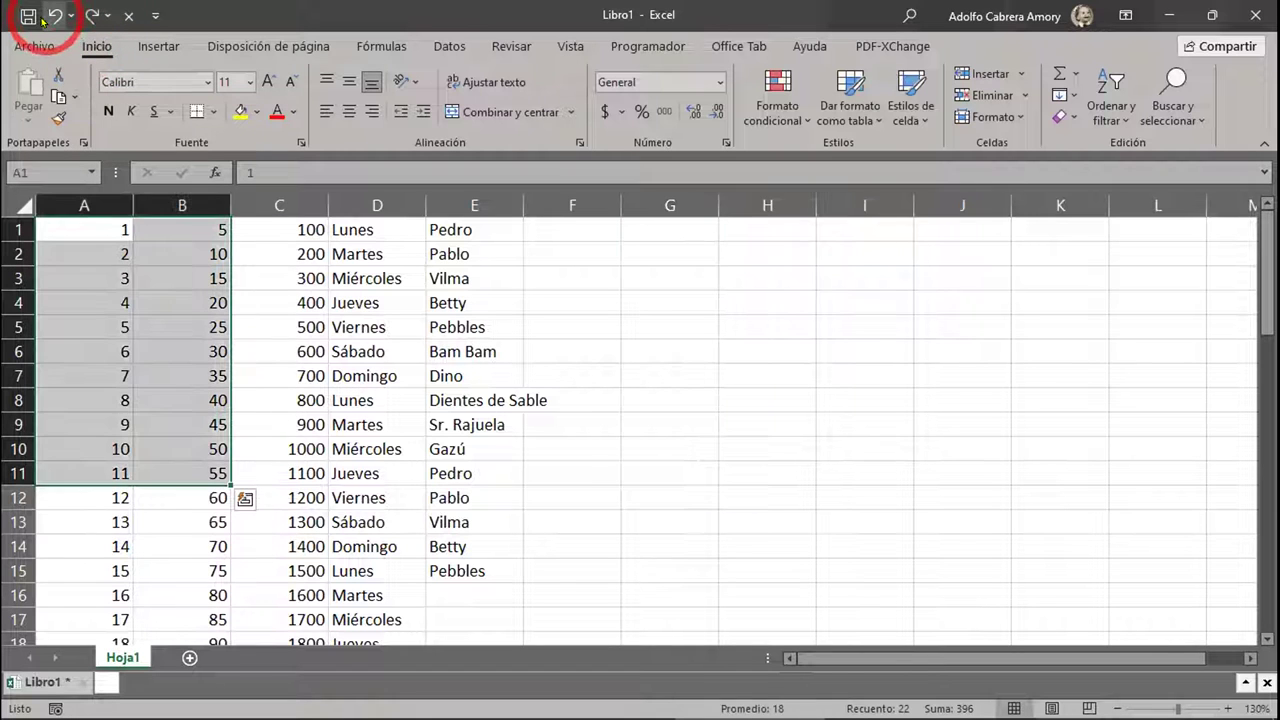
Step: Select the range A1:B12 and place a copy of it directly in G1:H12 without using the clipboard
left_click_drag(60, 222, 204, 486)
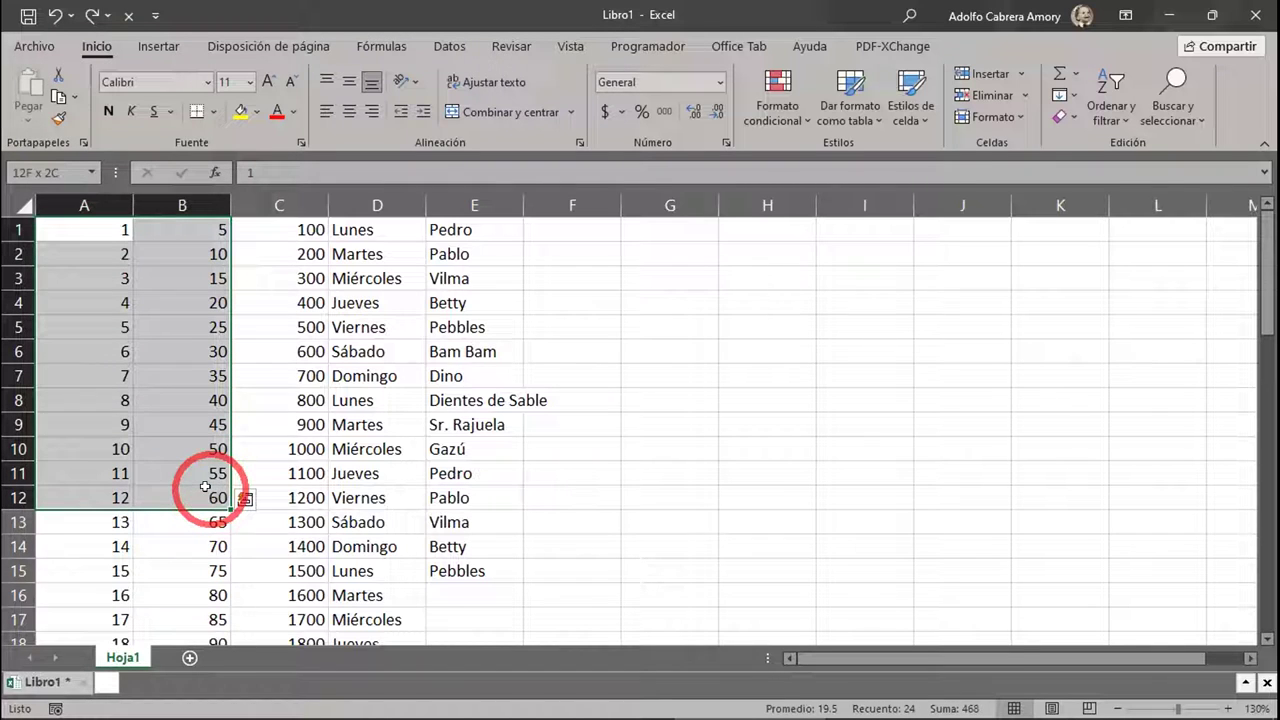
left_click_drag(204, 487, 204, 487)
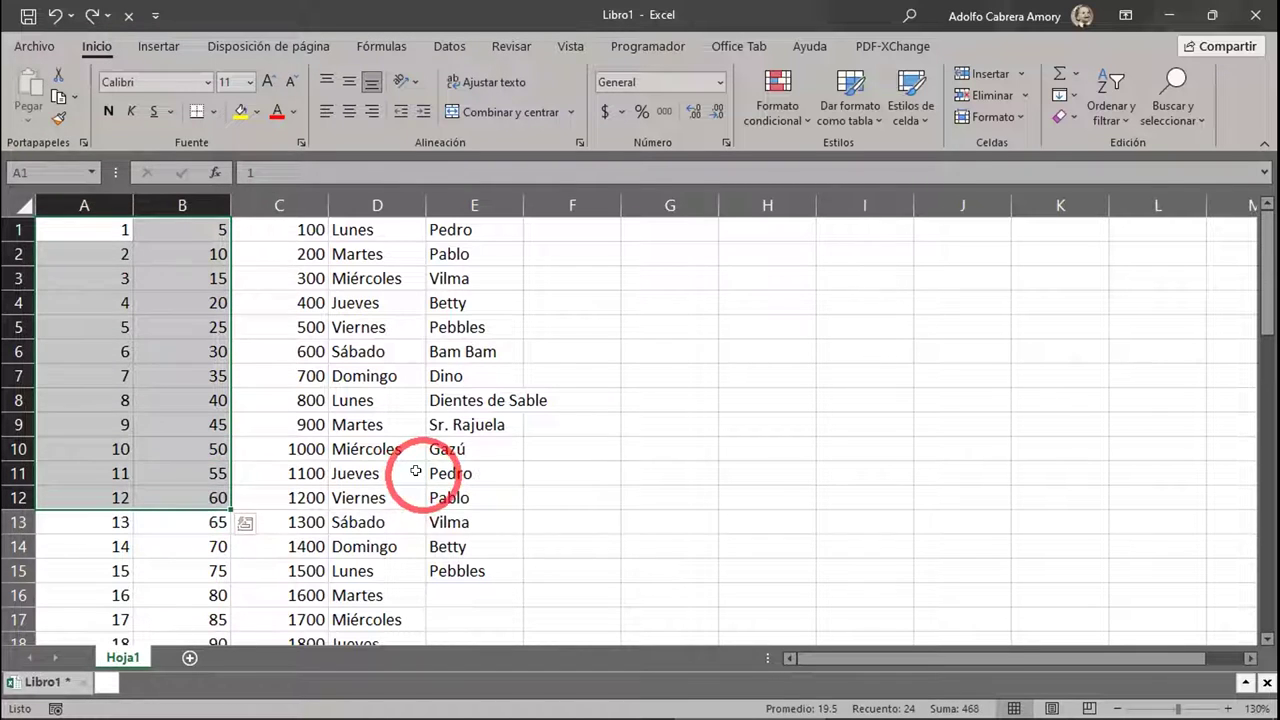
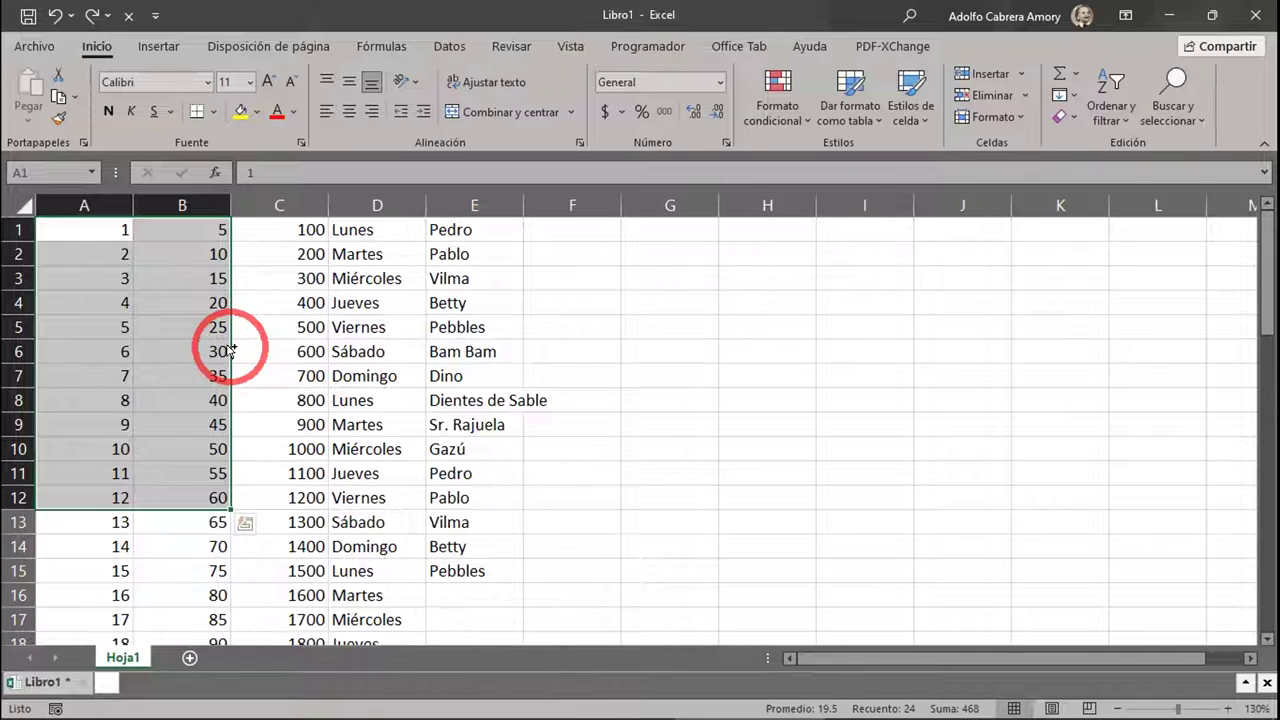
left_click_drag(230, 350, 510, 329)
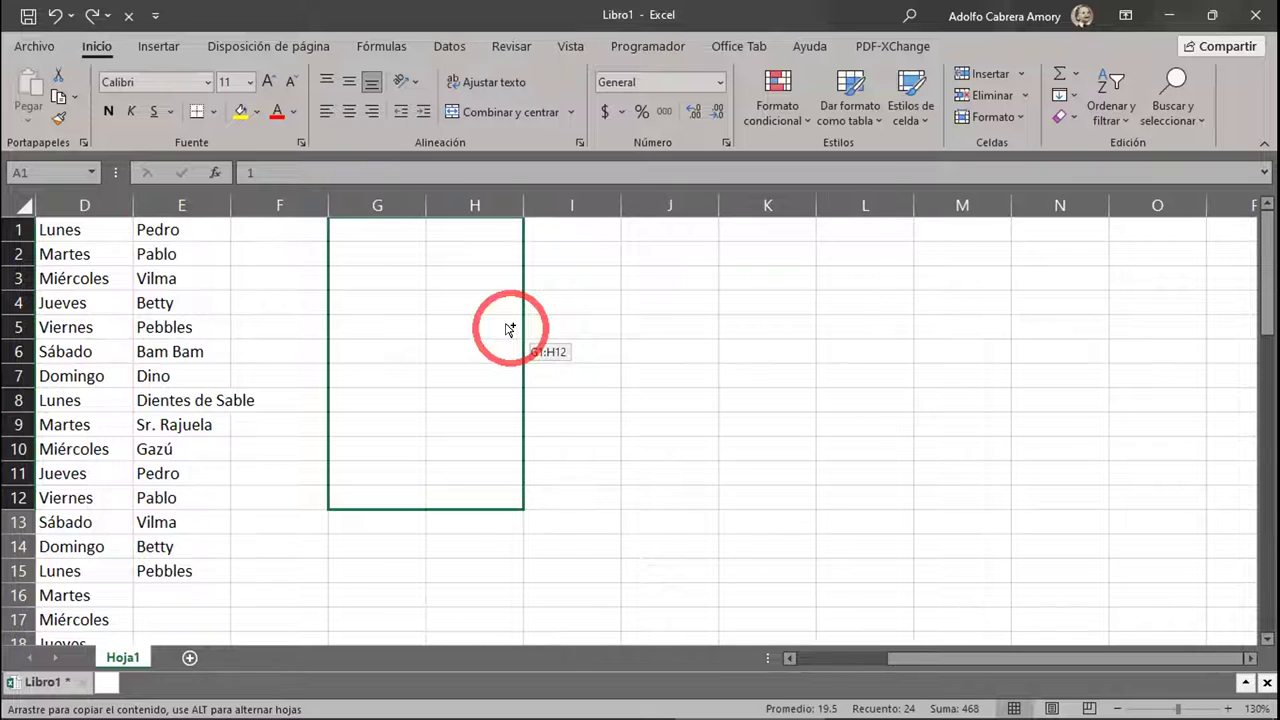
left_click_drag(510, 329, 507, 326)
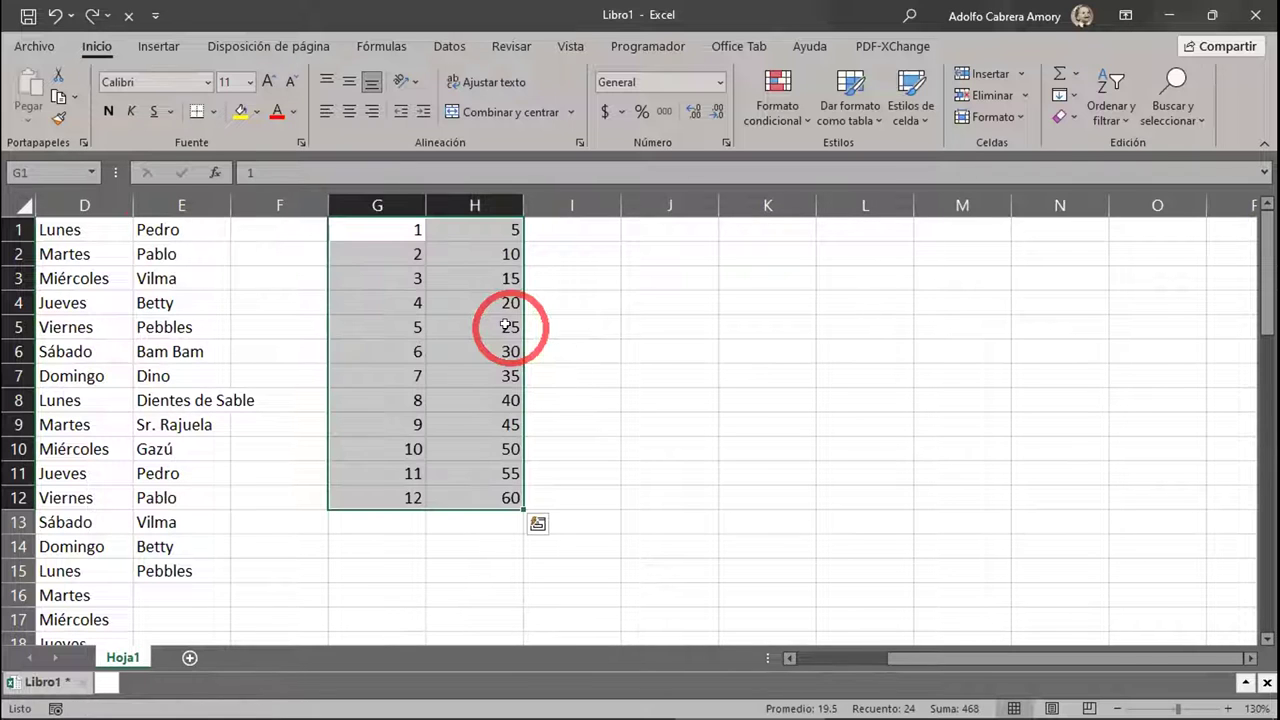
Step: Move the copied range G1:H12 to K1:L12, and move it back to G2:H13
left_click_drag(909, 657, 749, 652)
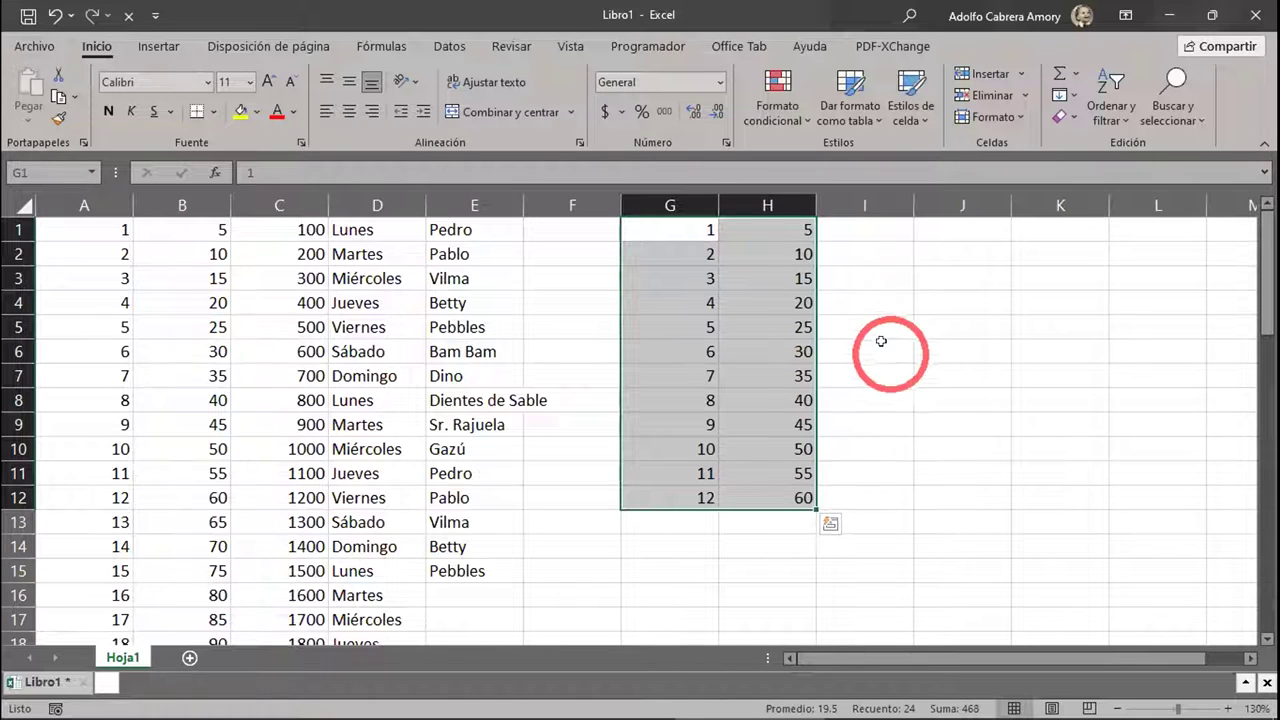
key("Escape")
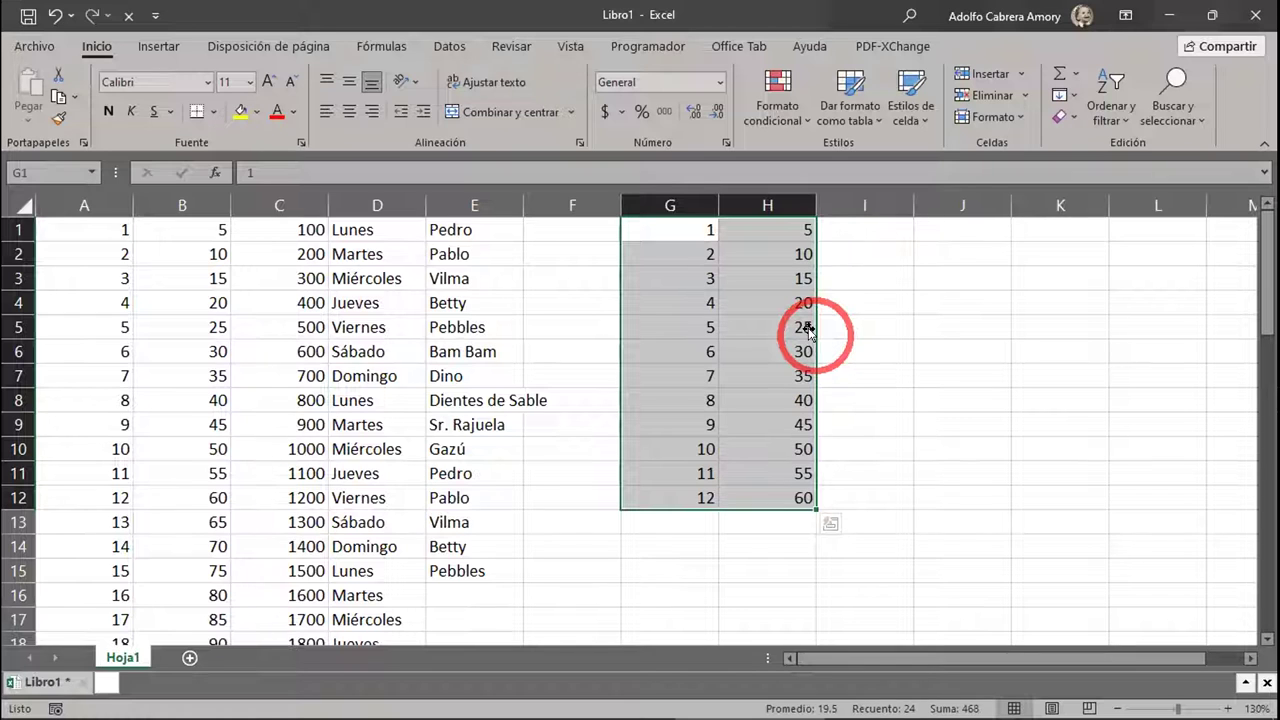
left_click_drag(808, 330, 729, 297)
left_click_drag(817, 300, 1137, 294)
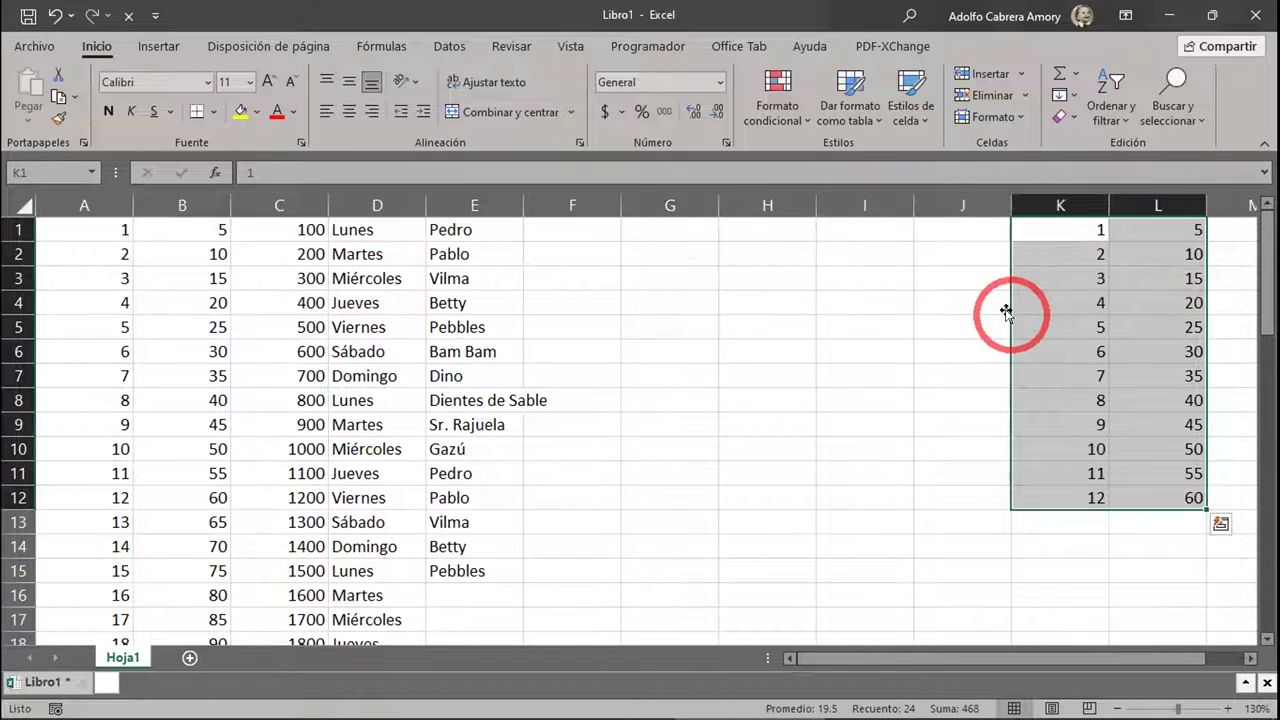
left_click_drag(857, 320, 720, 329)
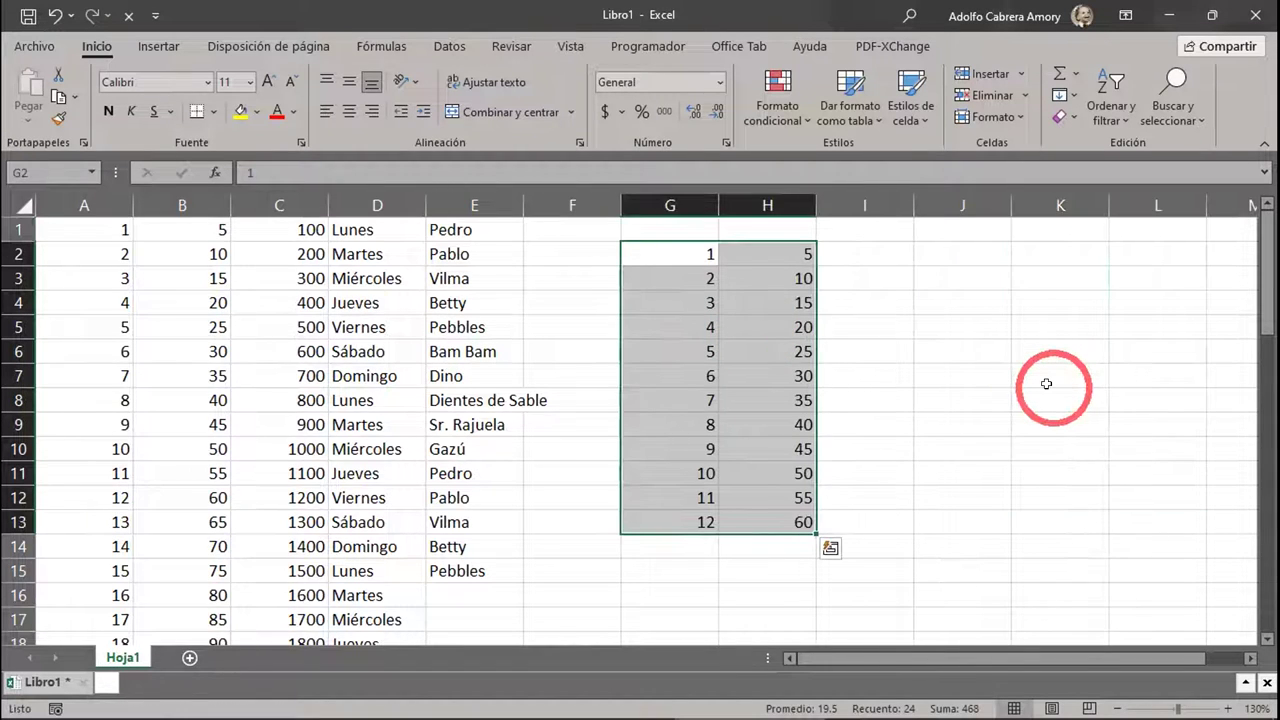